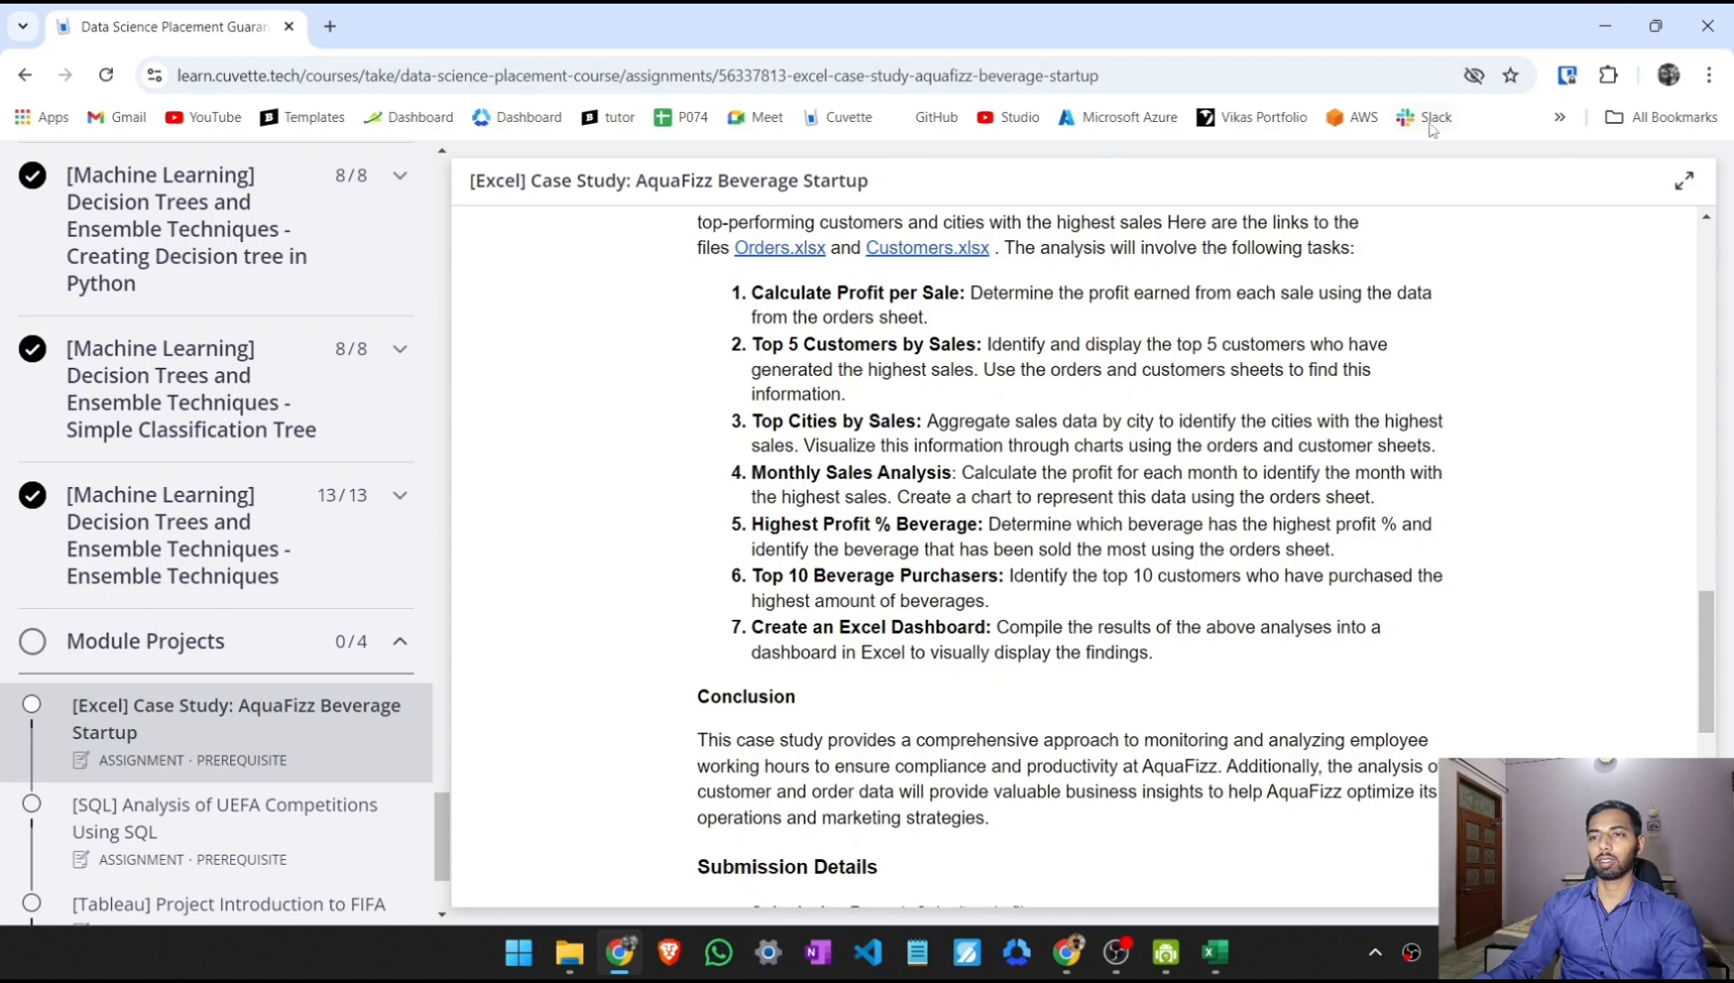
Step: Switch to the Customers.xlsx workbook in Excel and merge and center cells A1:T3 on the empty Sheet5
click(1607, 32)
click(1213, 955)
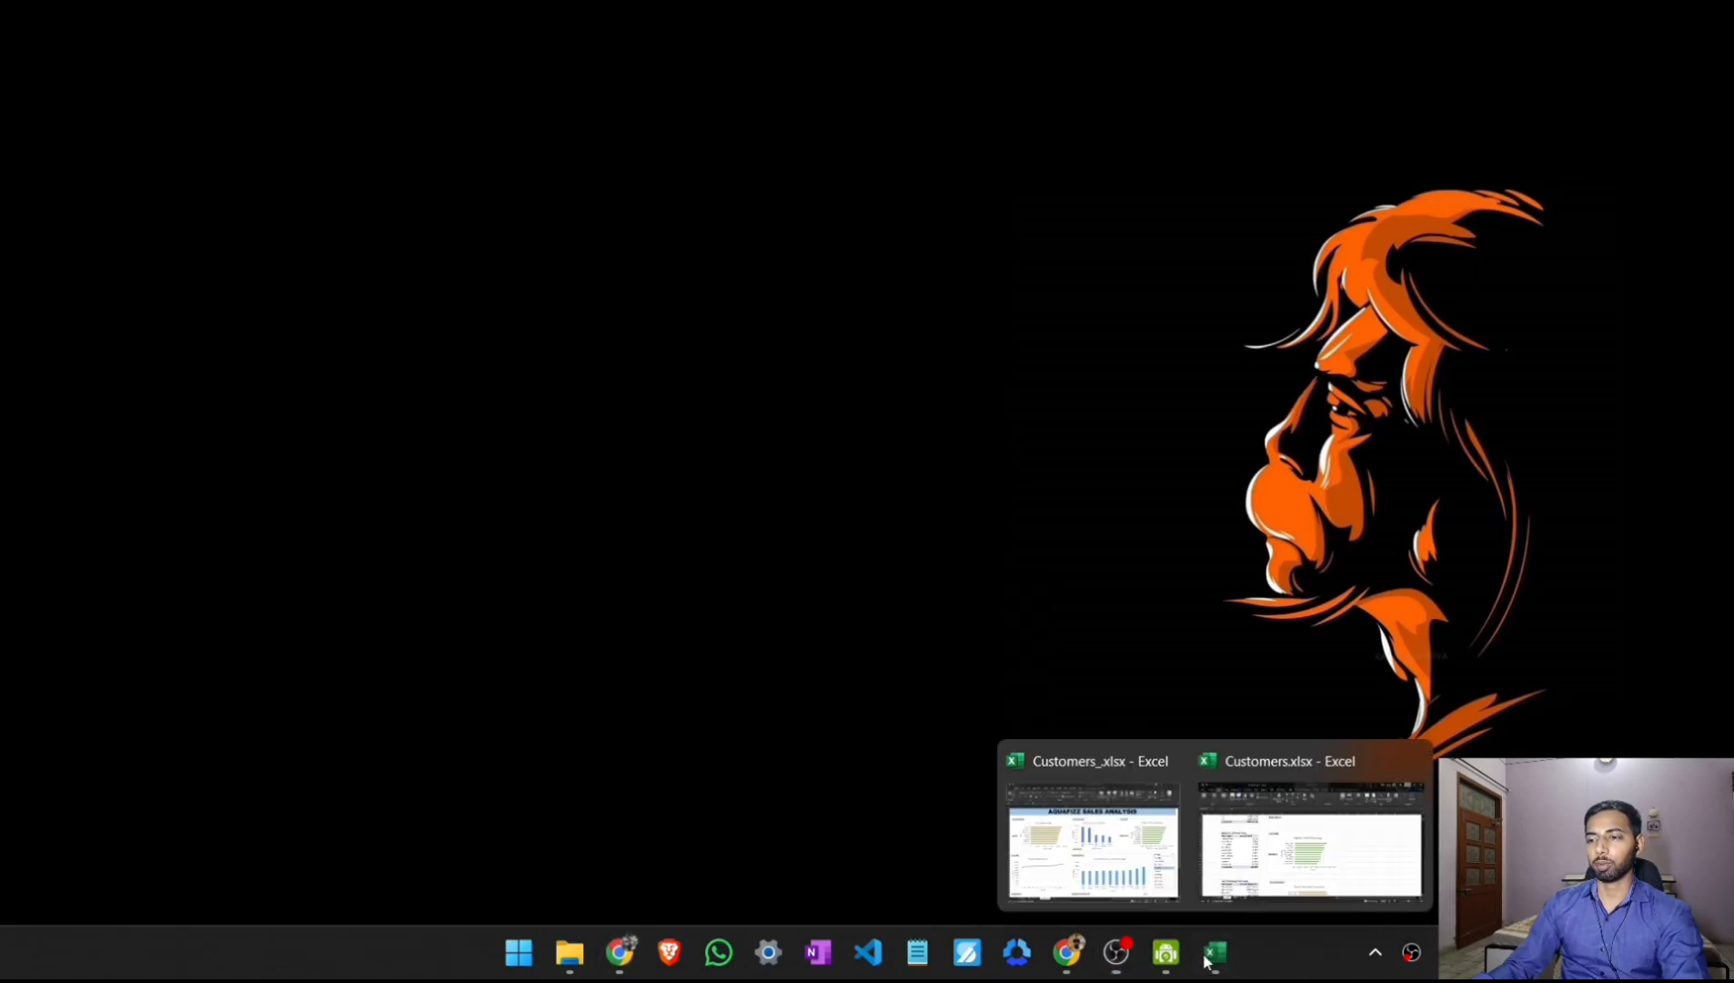
click(1274, 842)
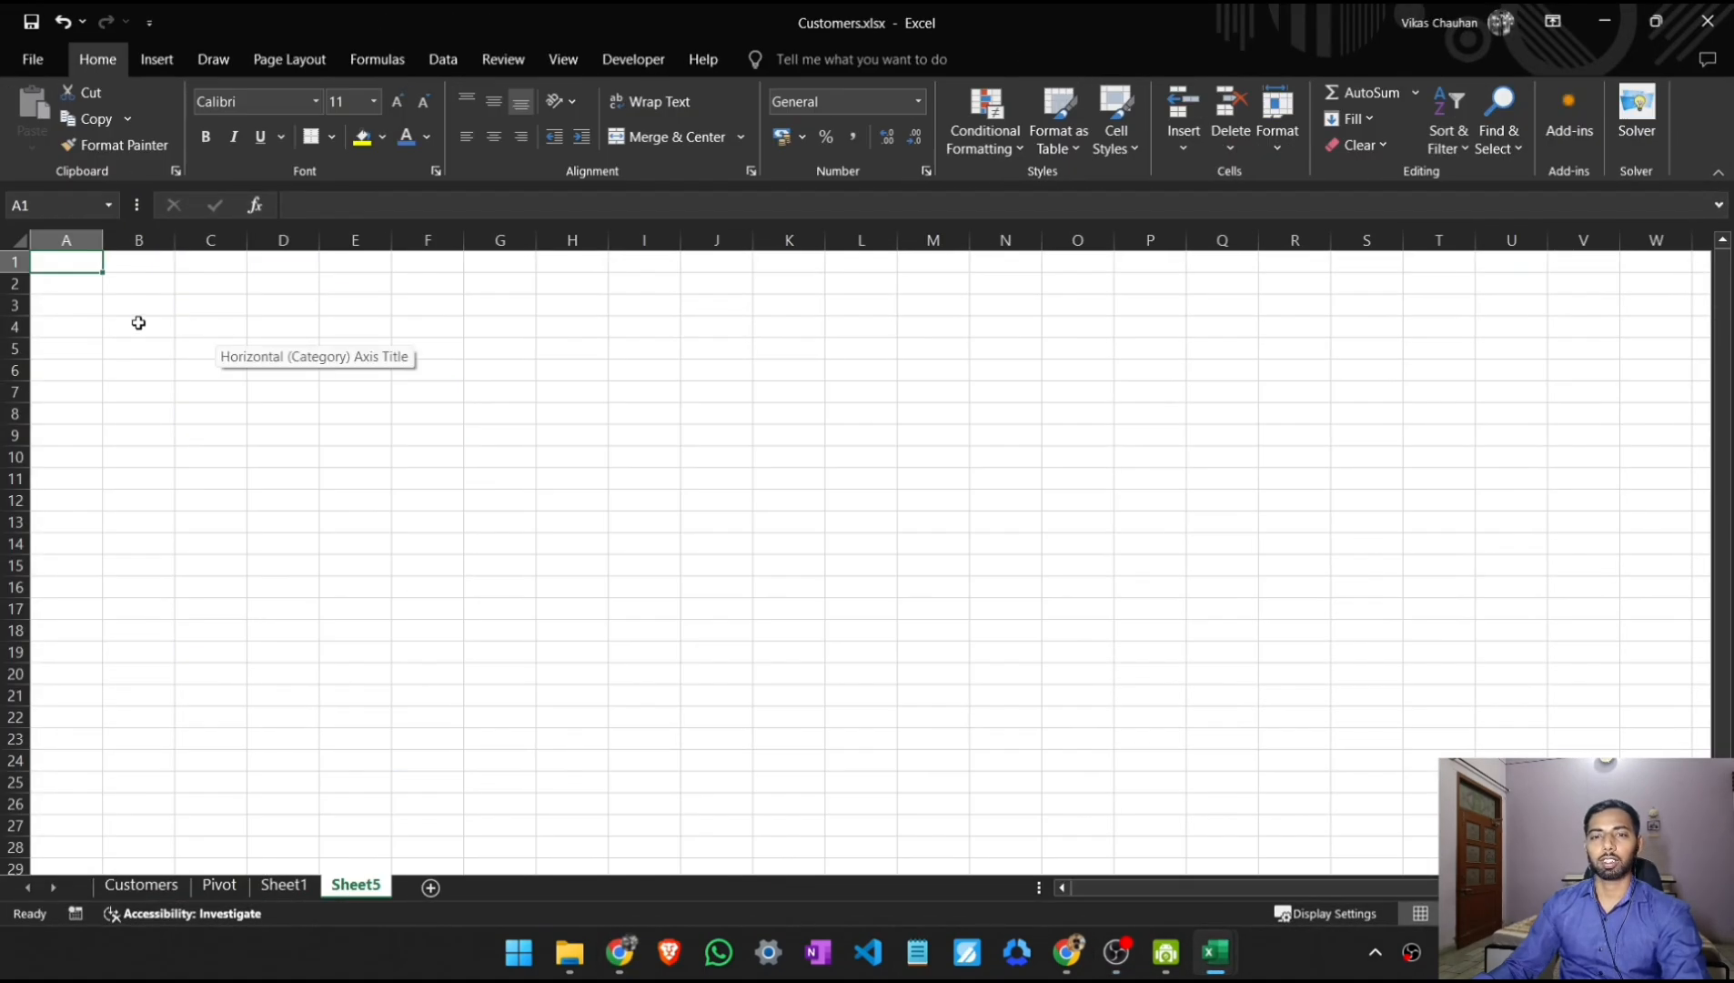
drag(99, 272, 1478, 315)
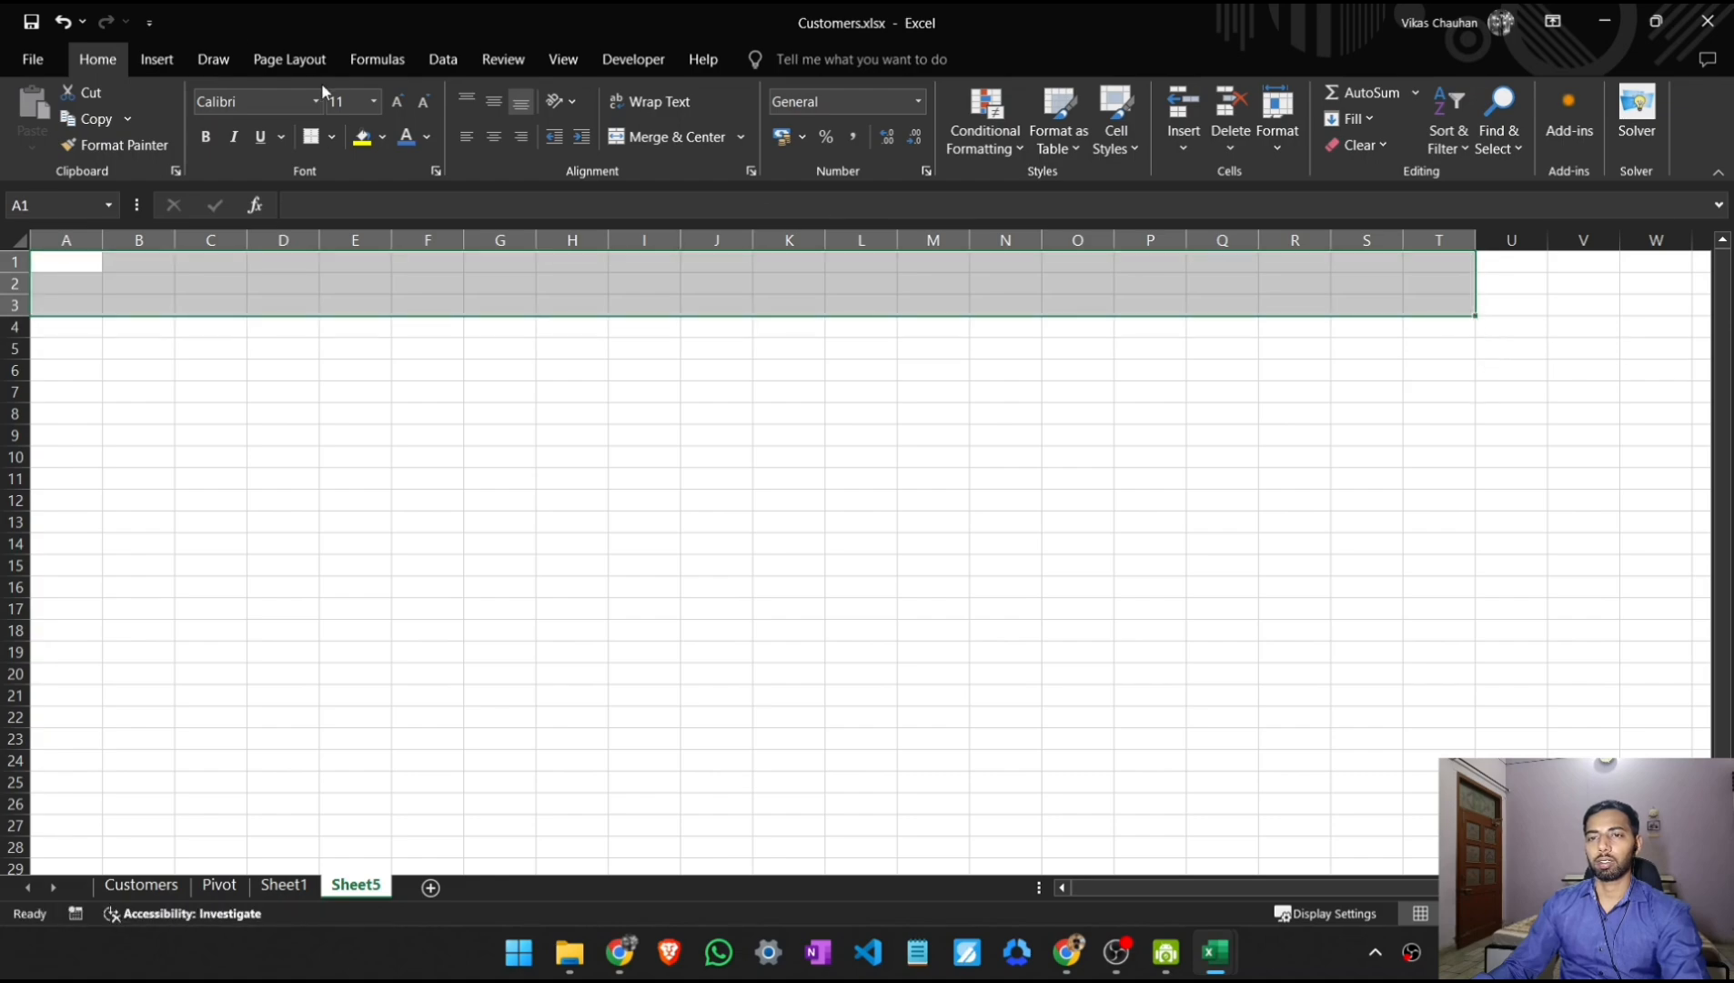
click(669, 136)
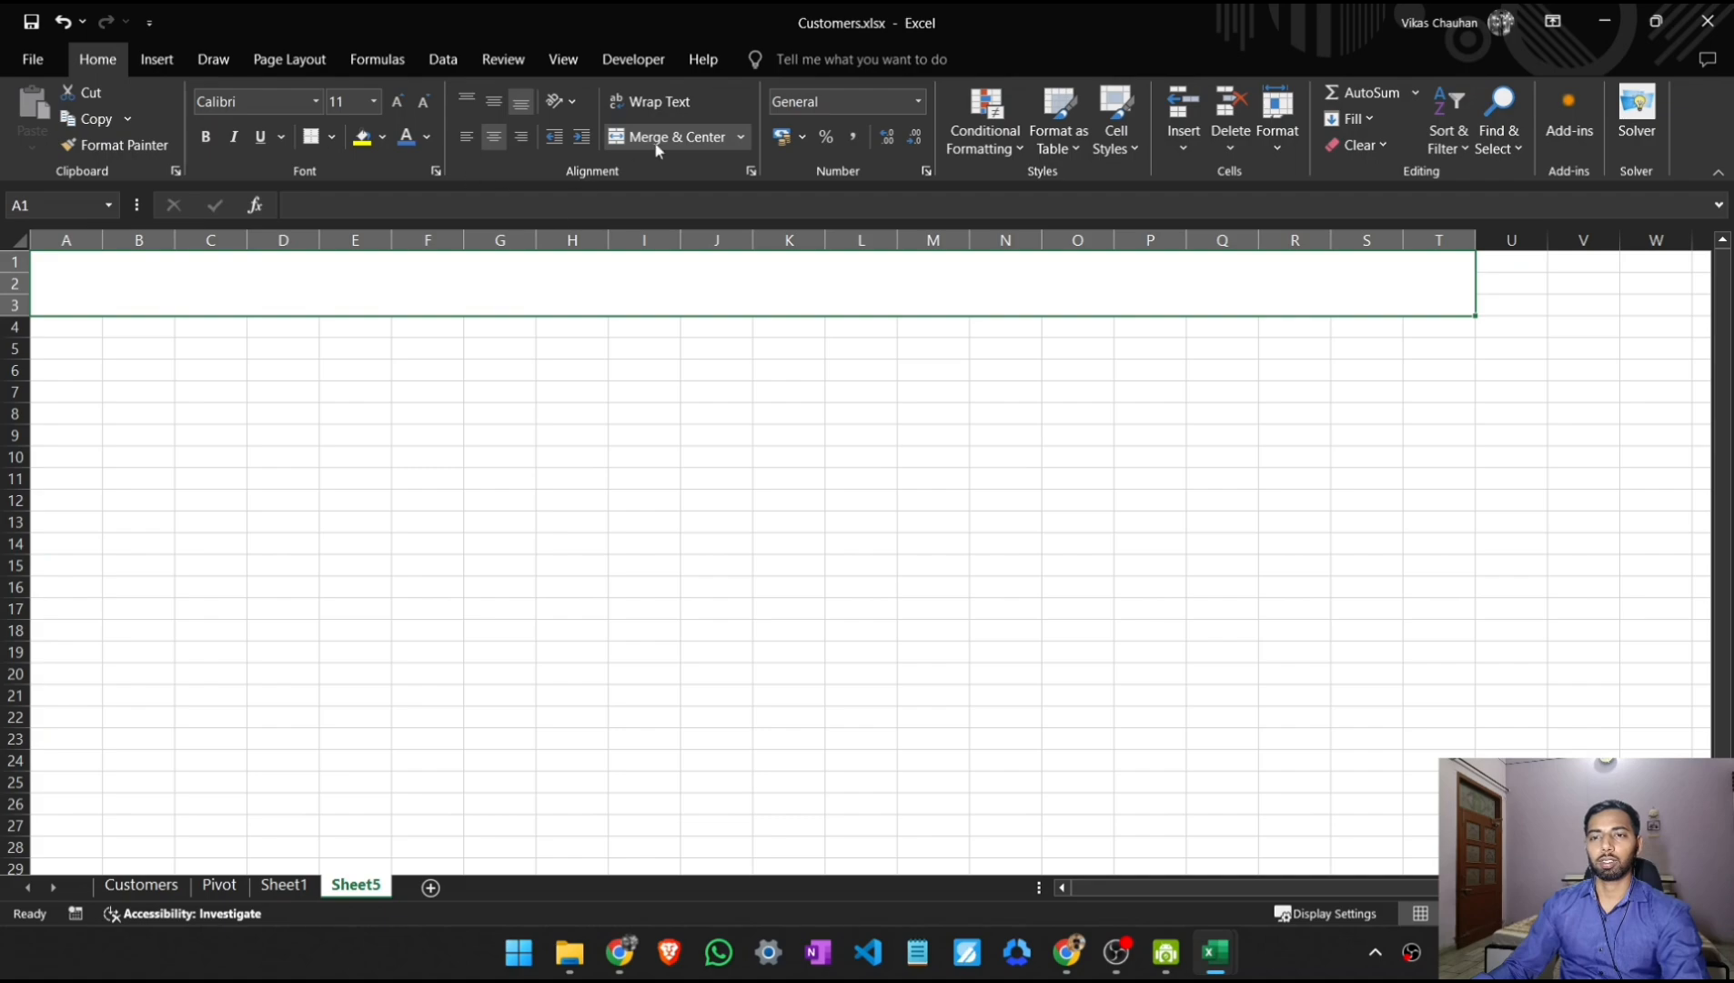
Step: Enter the title "AQUAFIZZ SALES ANALYSIS" in the merged cell A1:T3
double_click(561, 290)
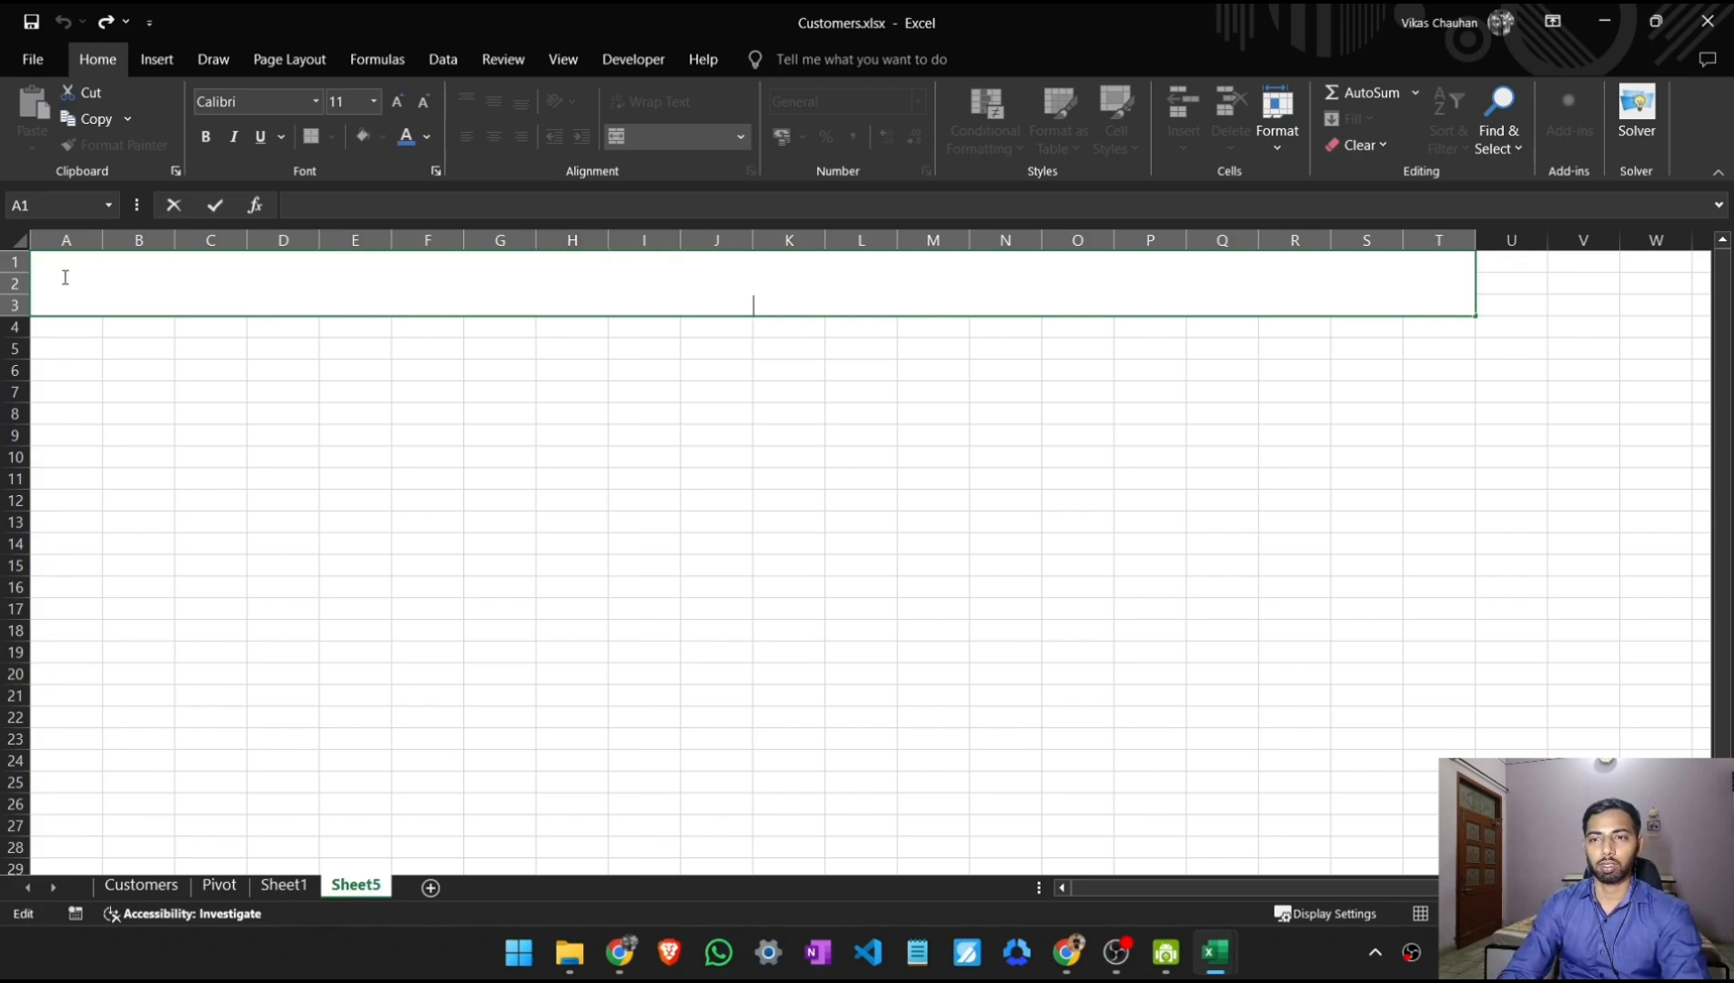
text(AQ)
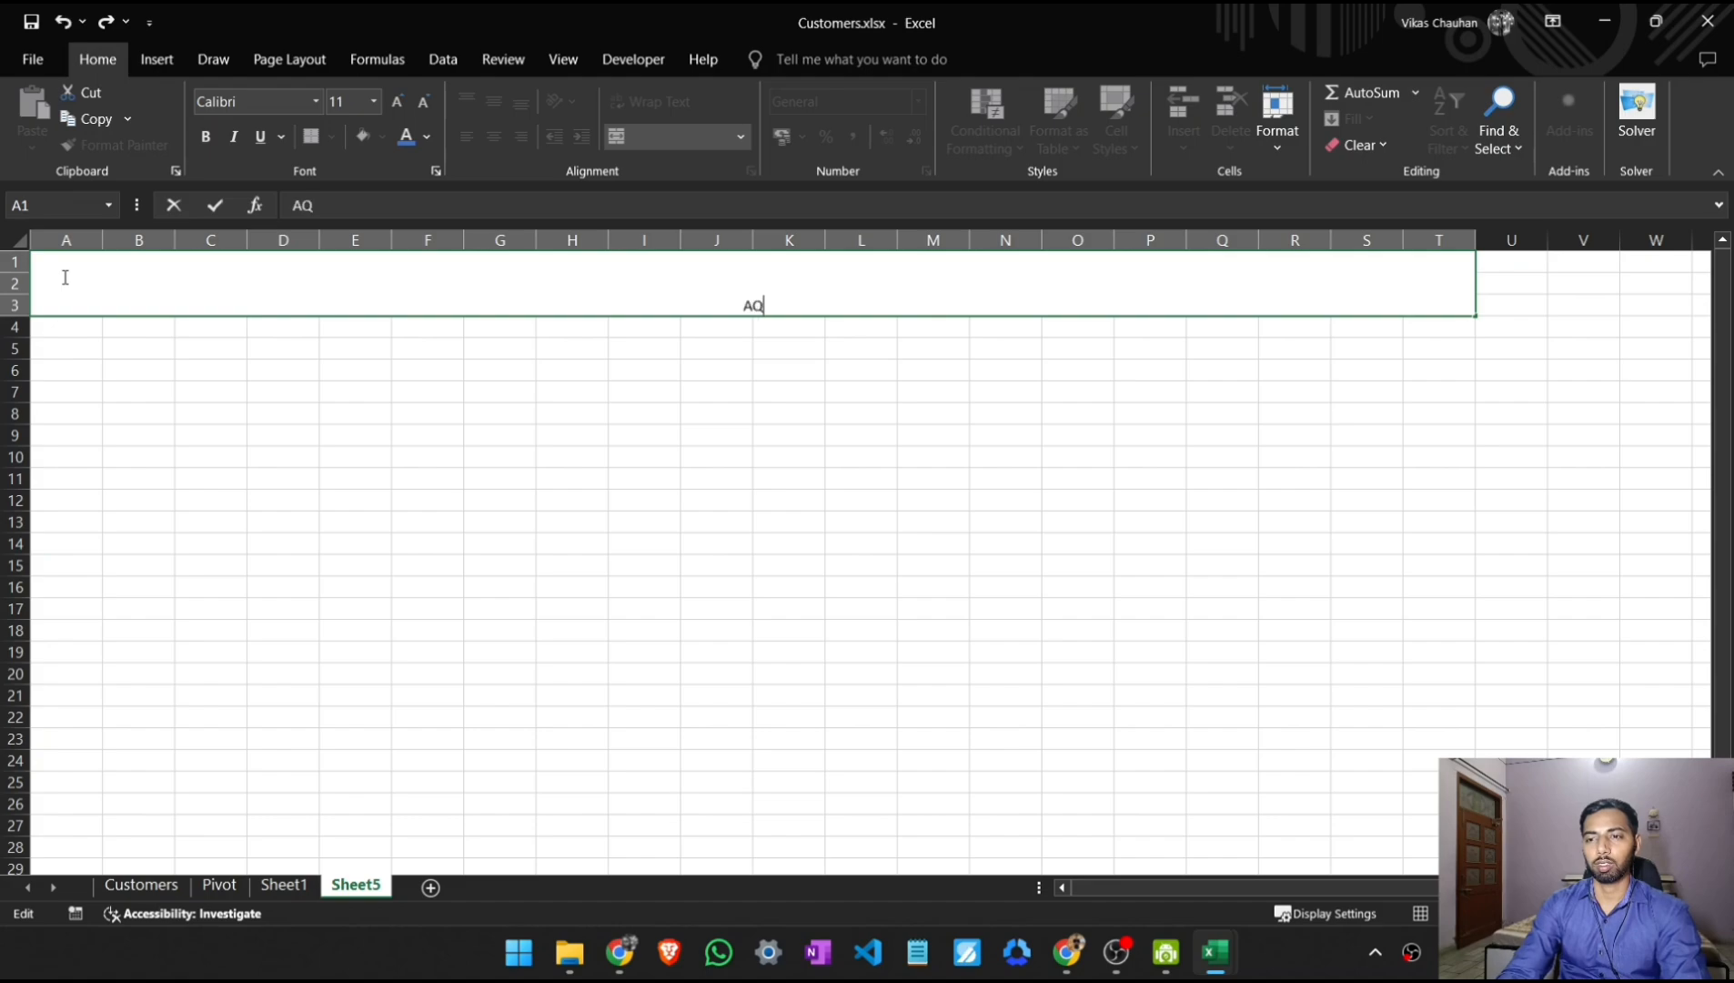
text(UA)
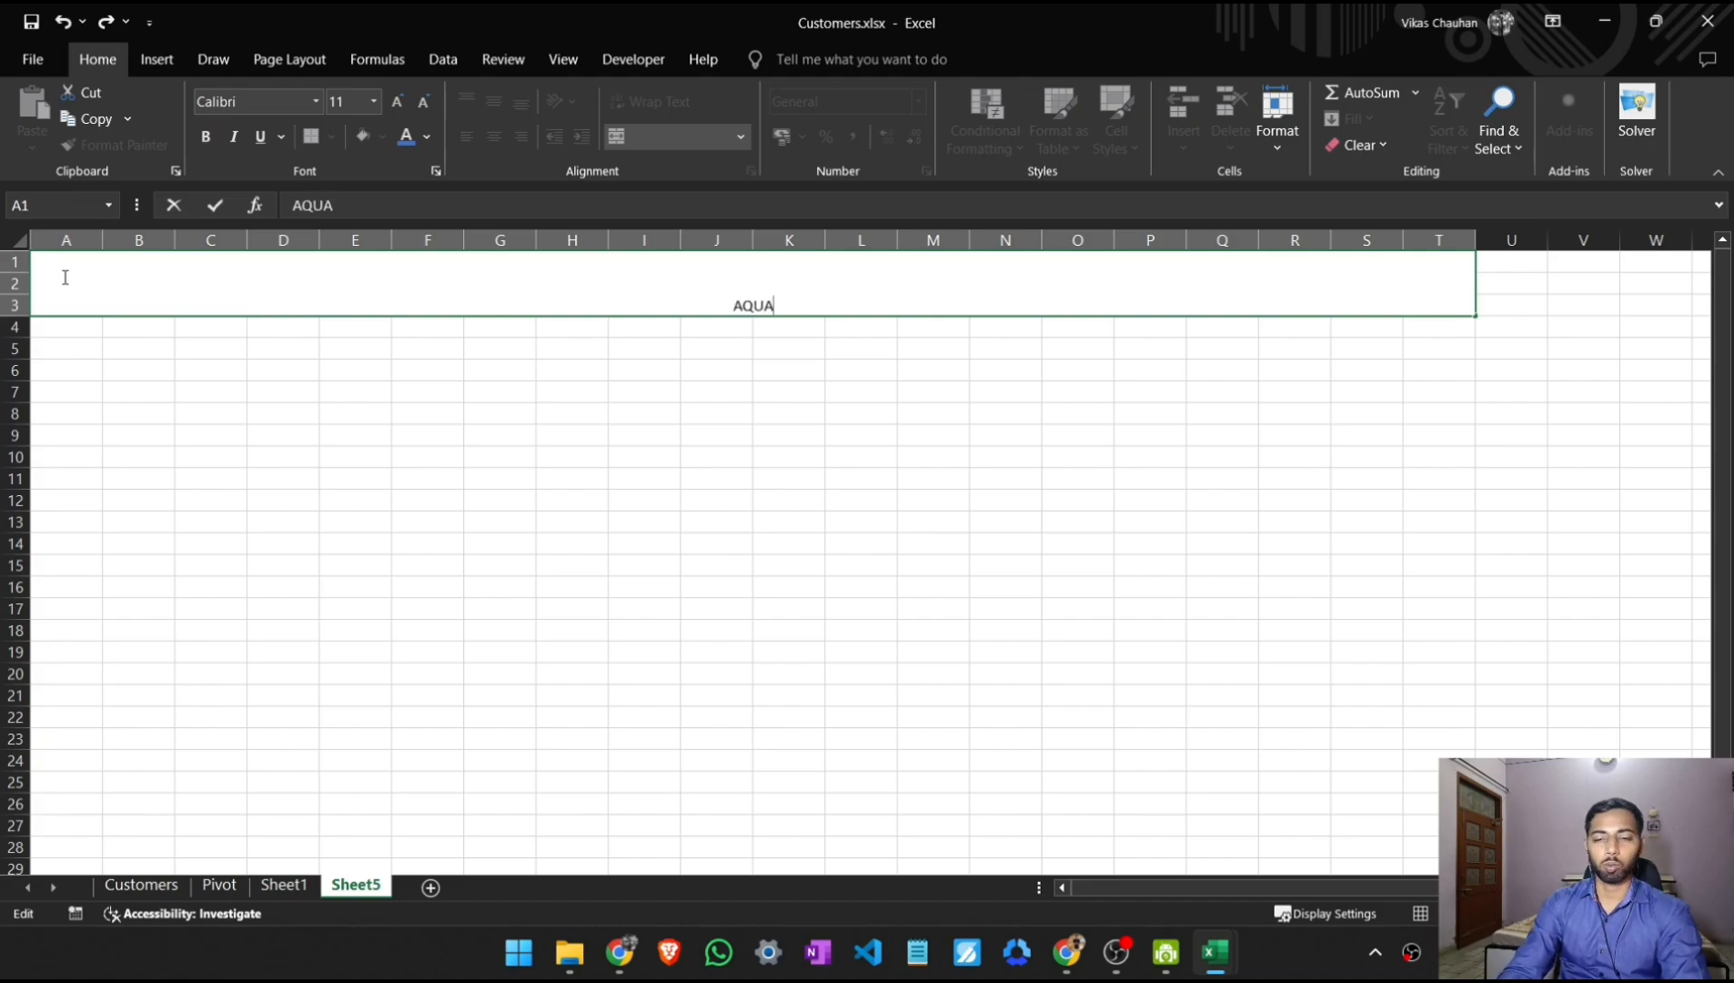
text(FIZZ)
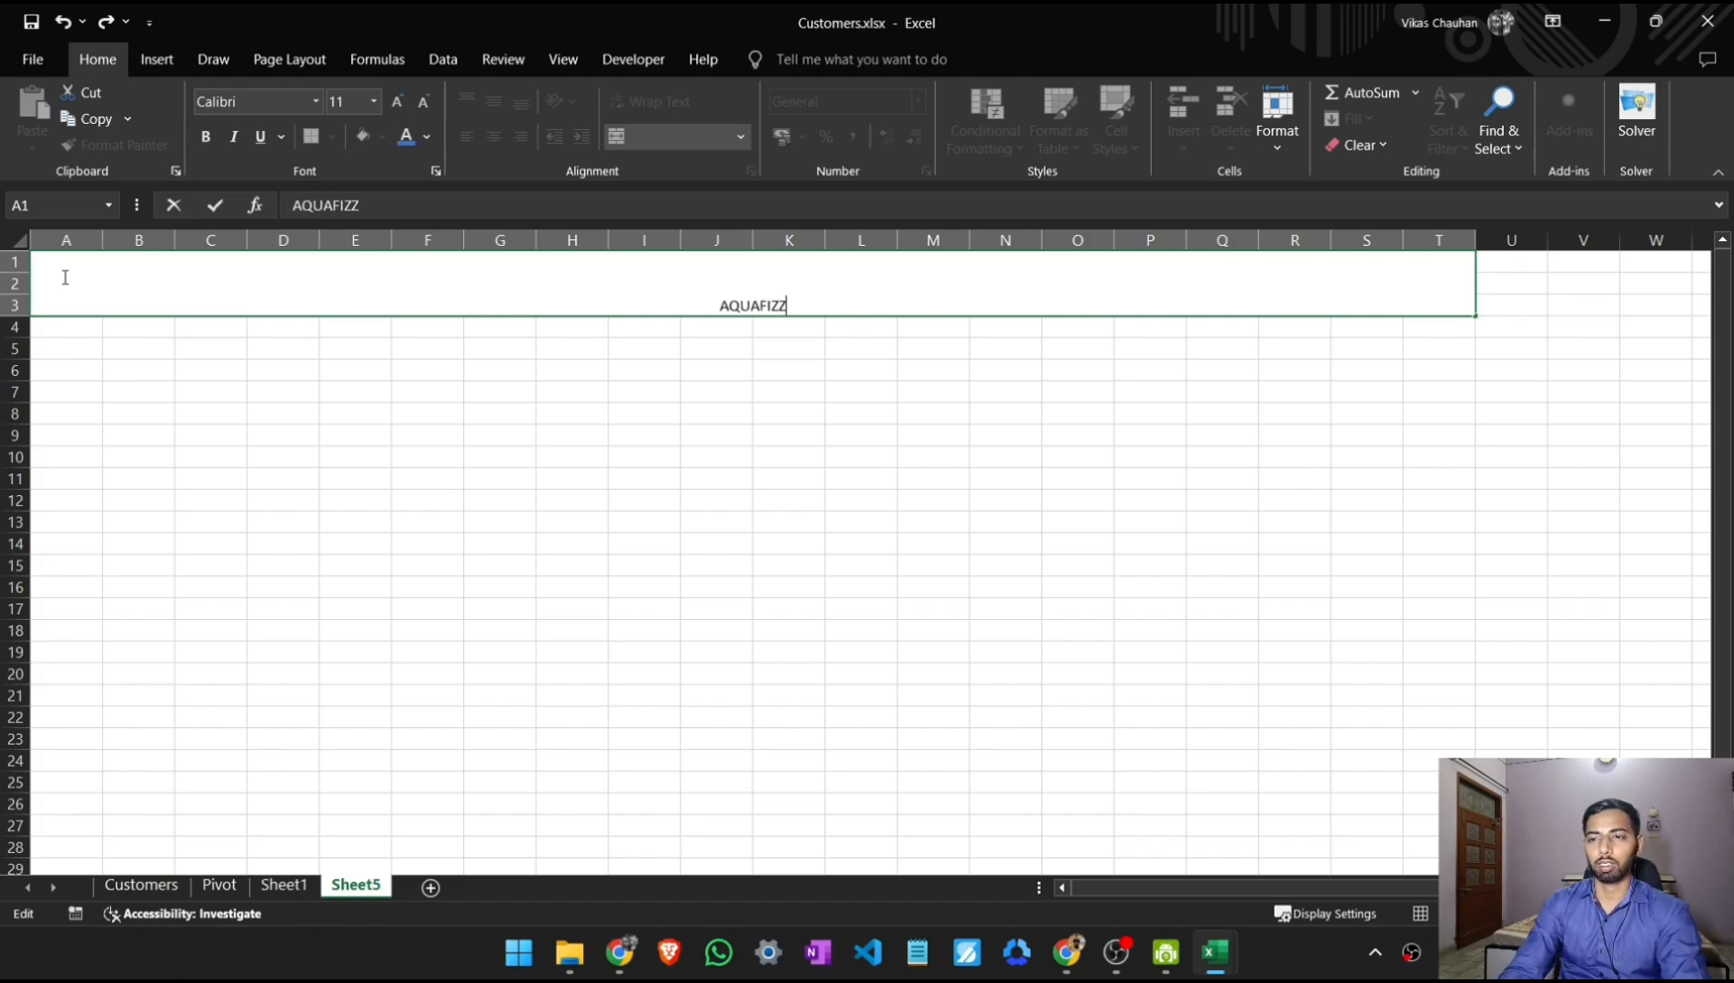
text( SALES)
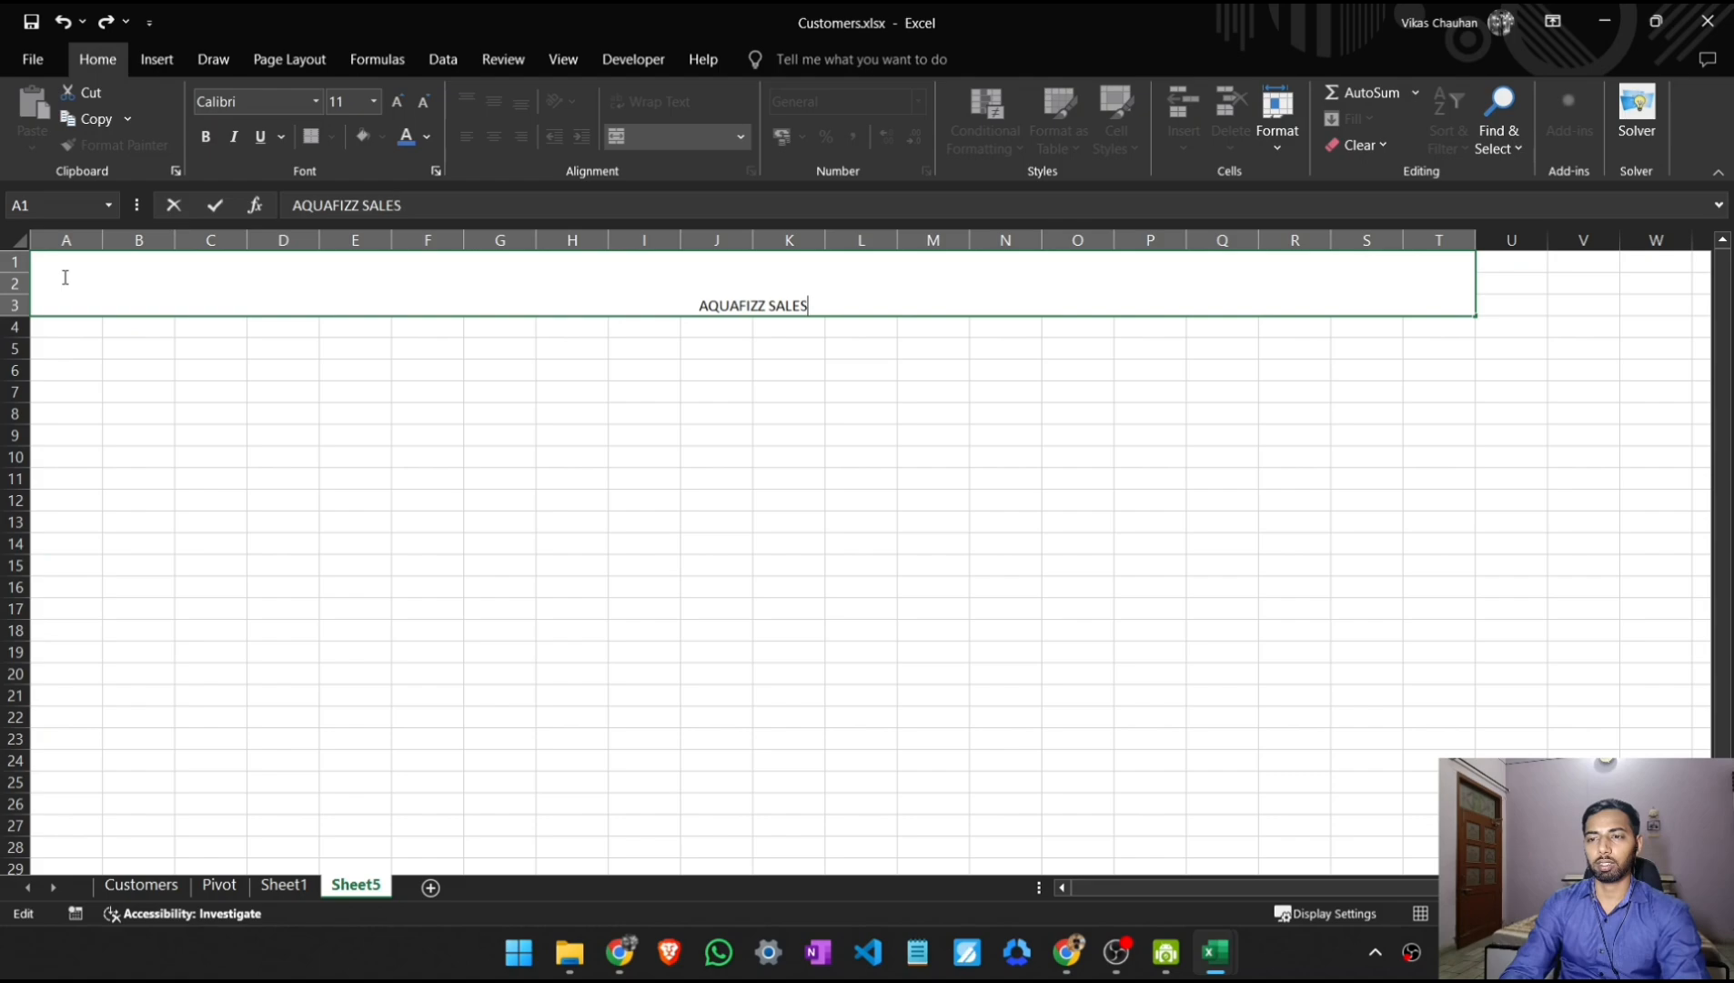
text( ANA)
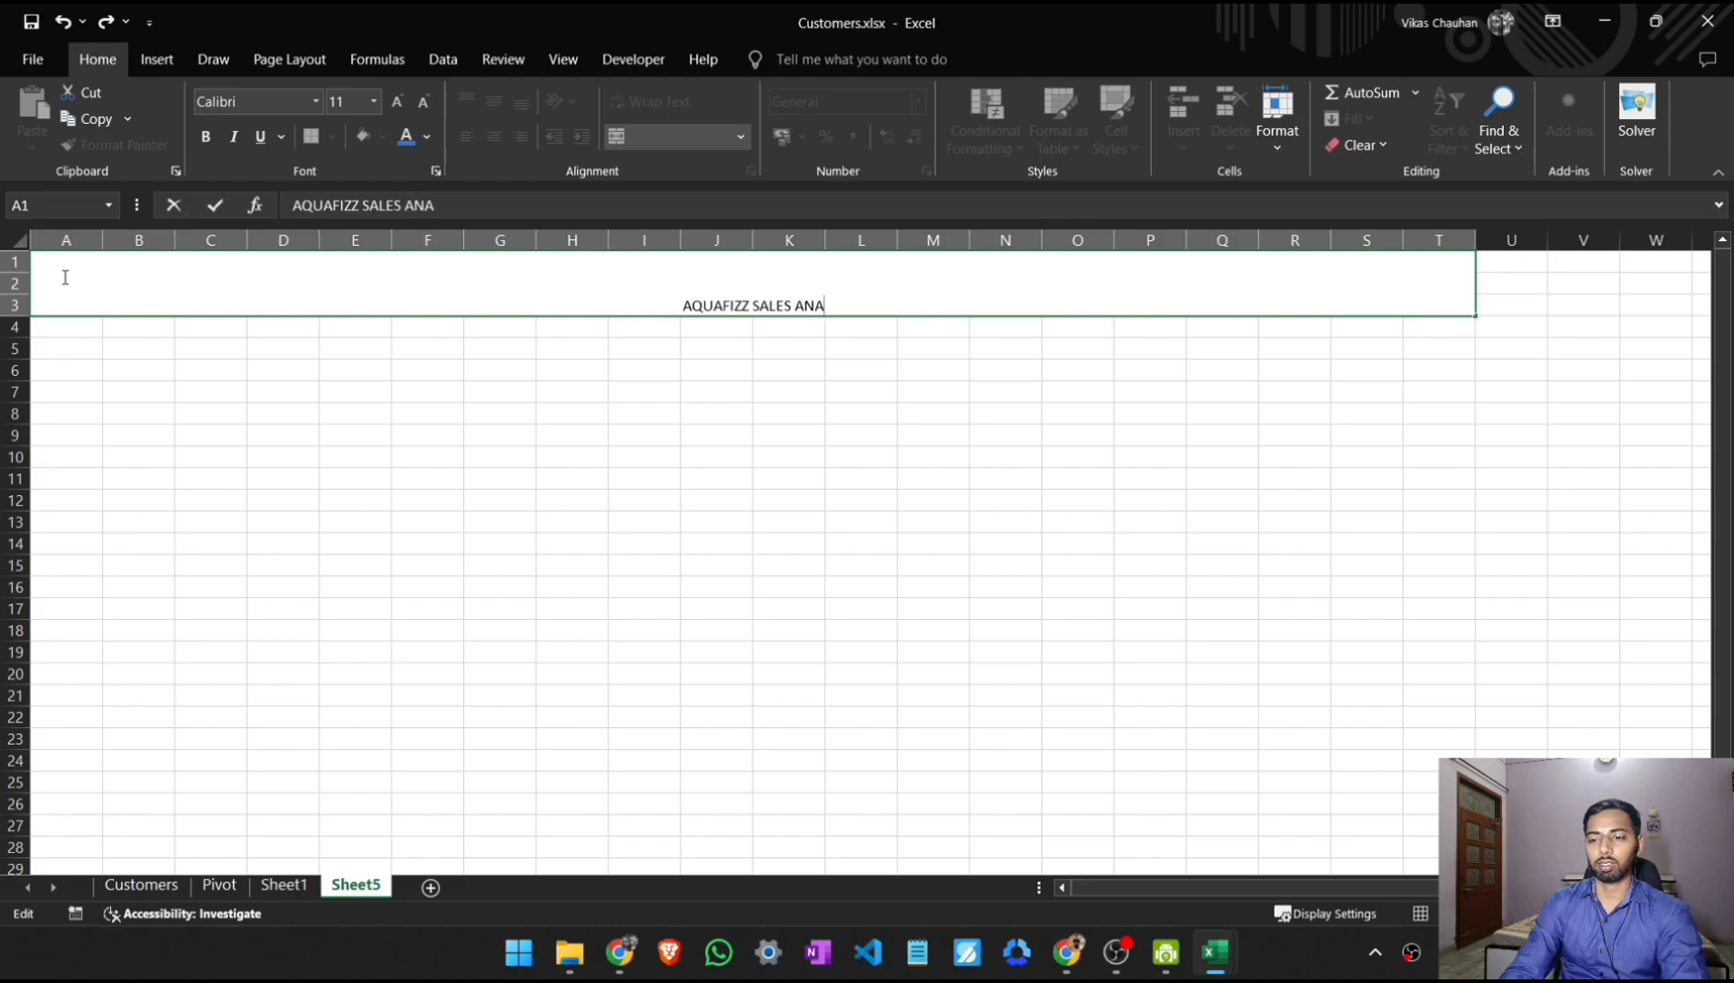
text(LYSIS)
key(Return)
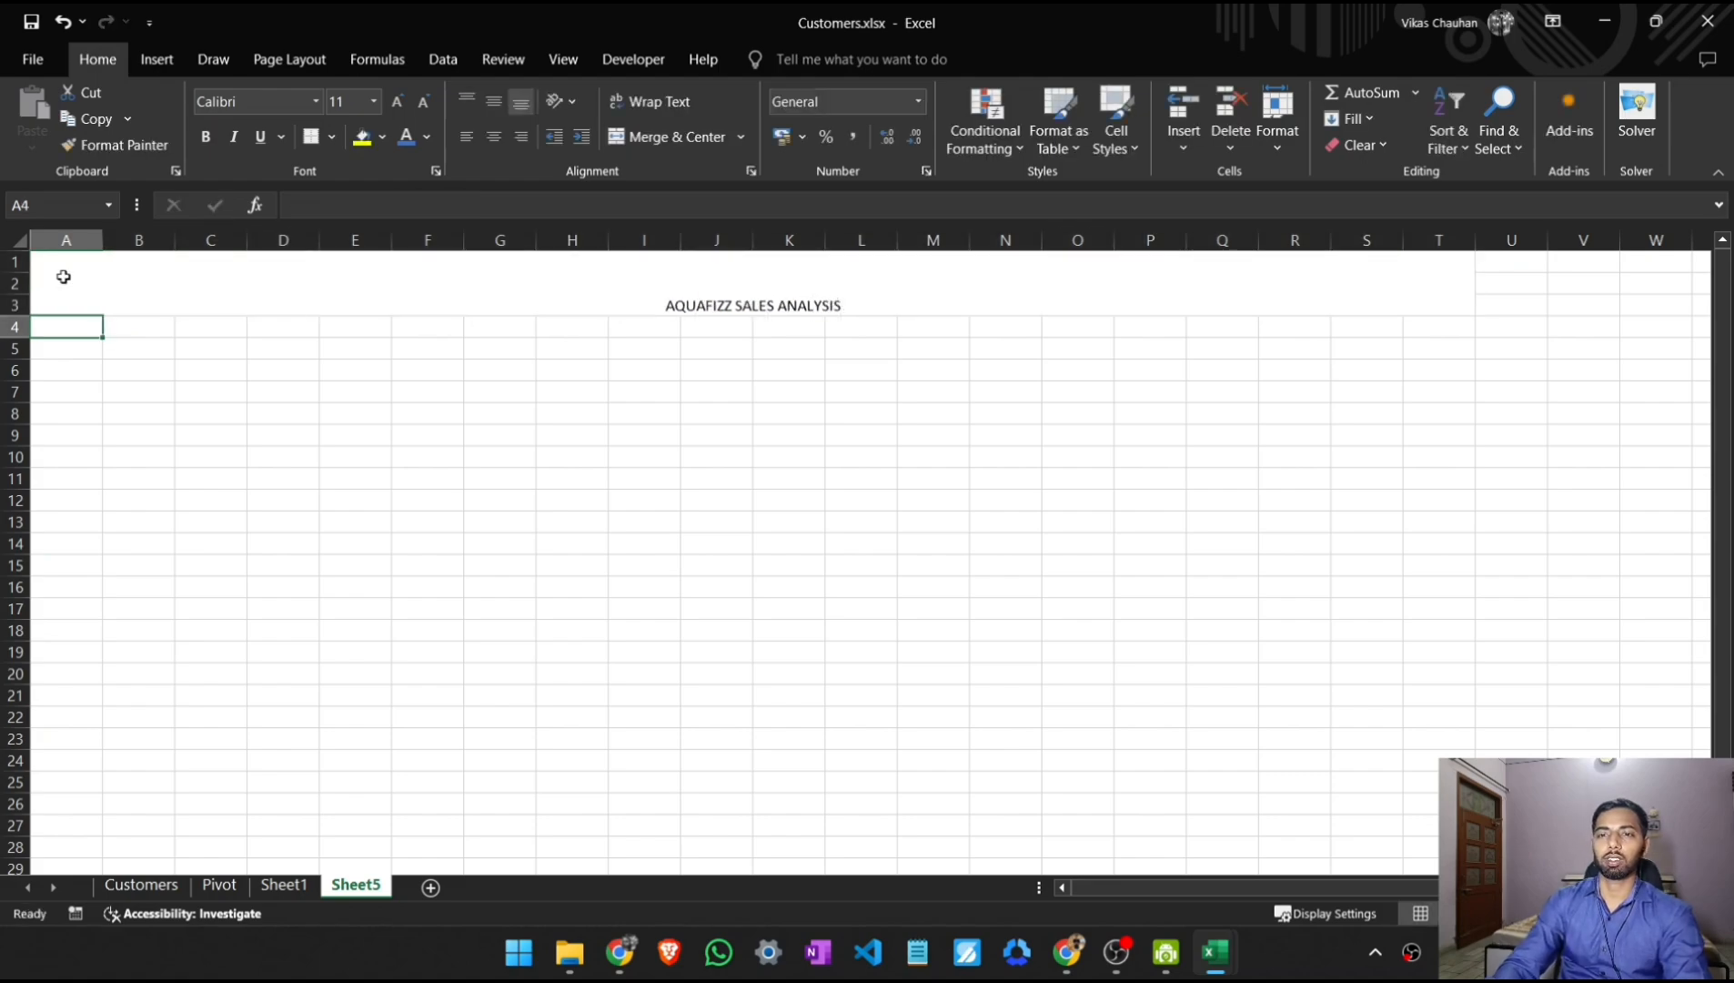
Step: Fill the merged title cell with the medium blue theme color
click(94, 269)
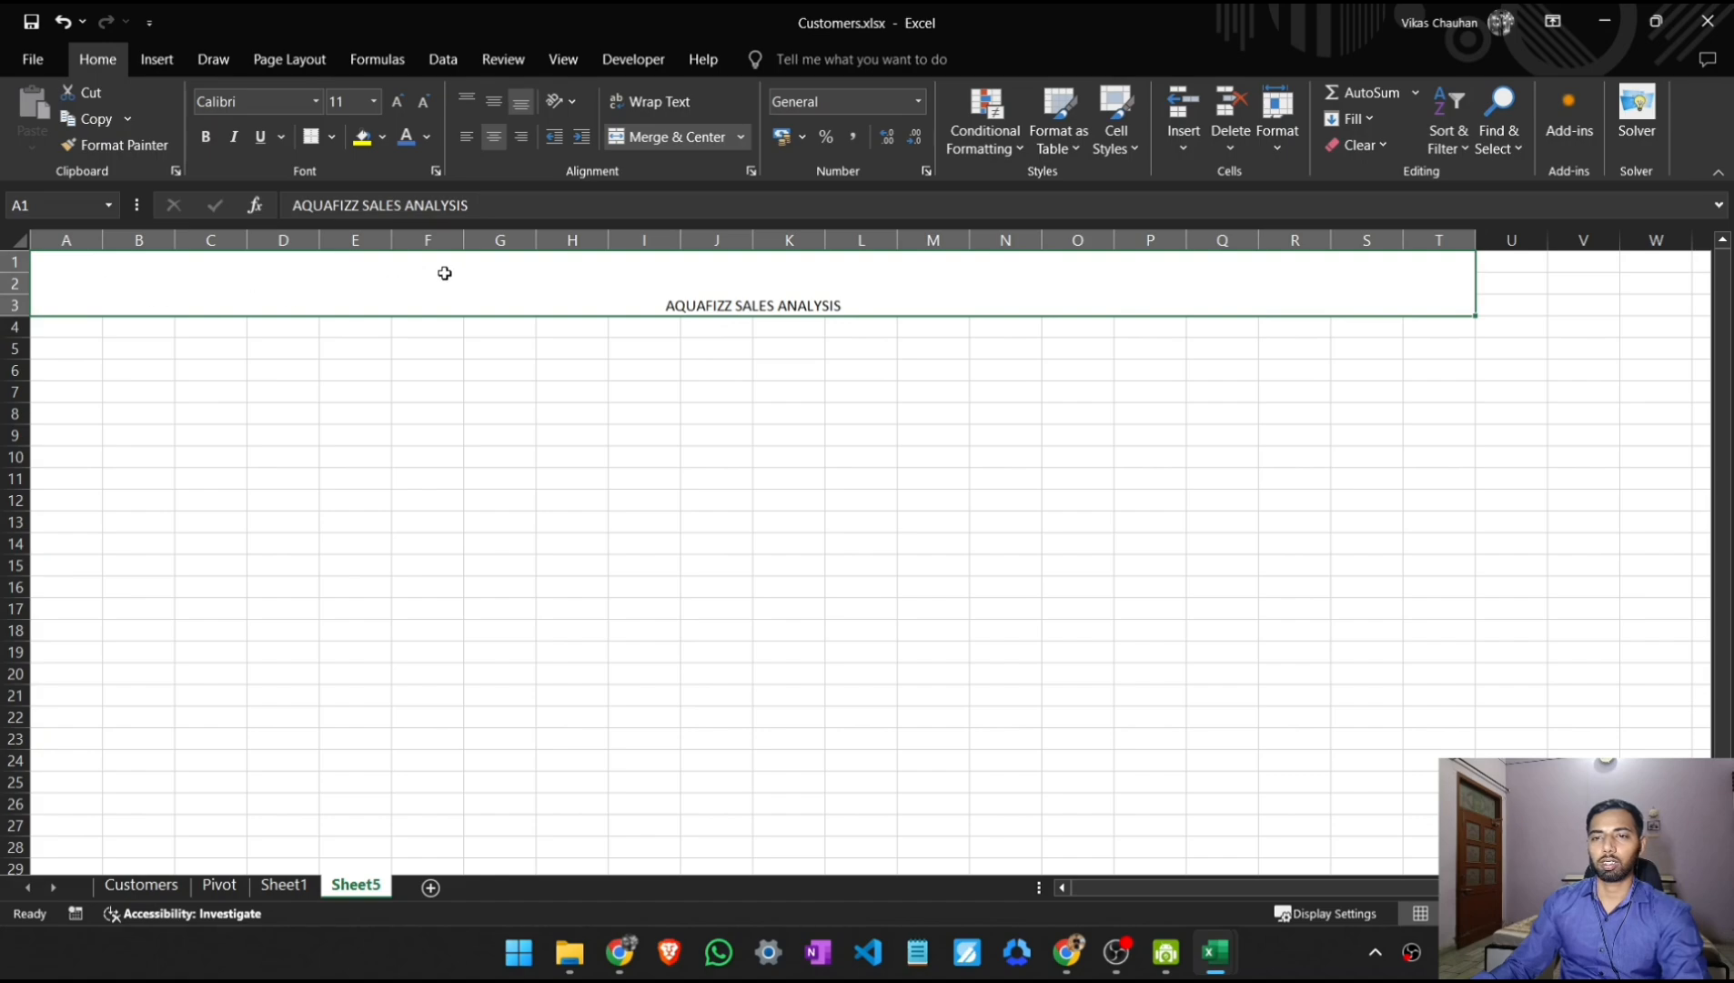
click(382, 141)
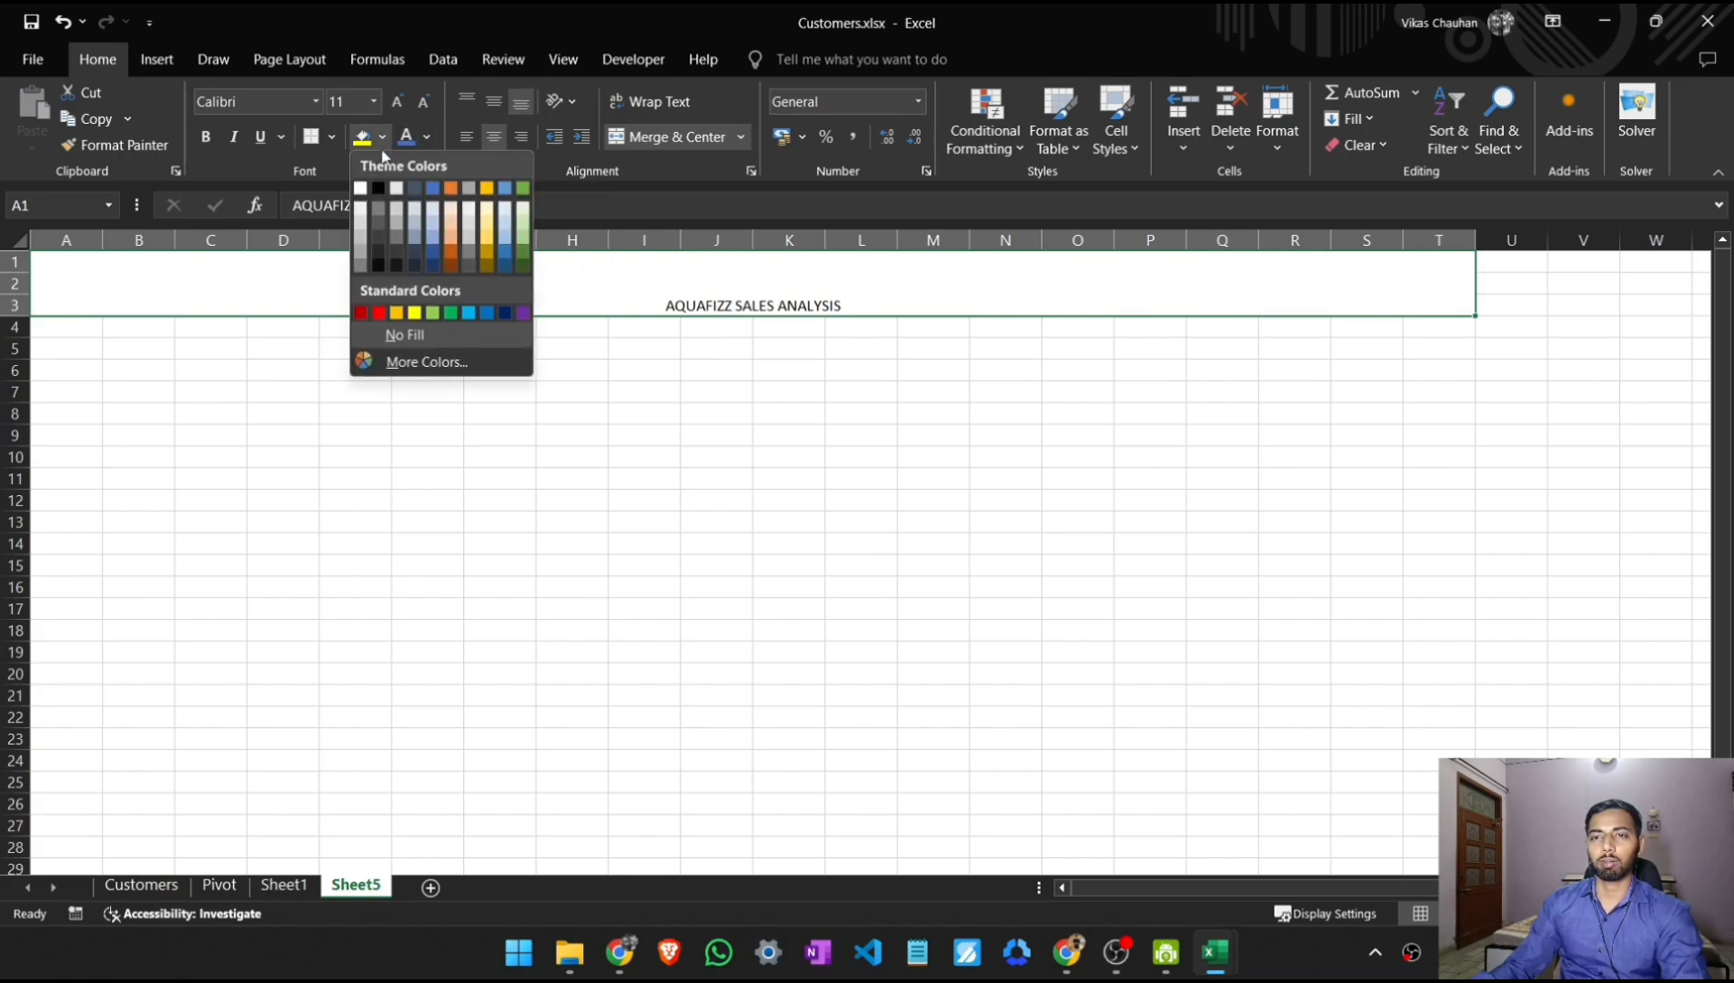
click(432, 188)
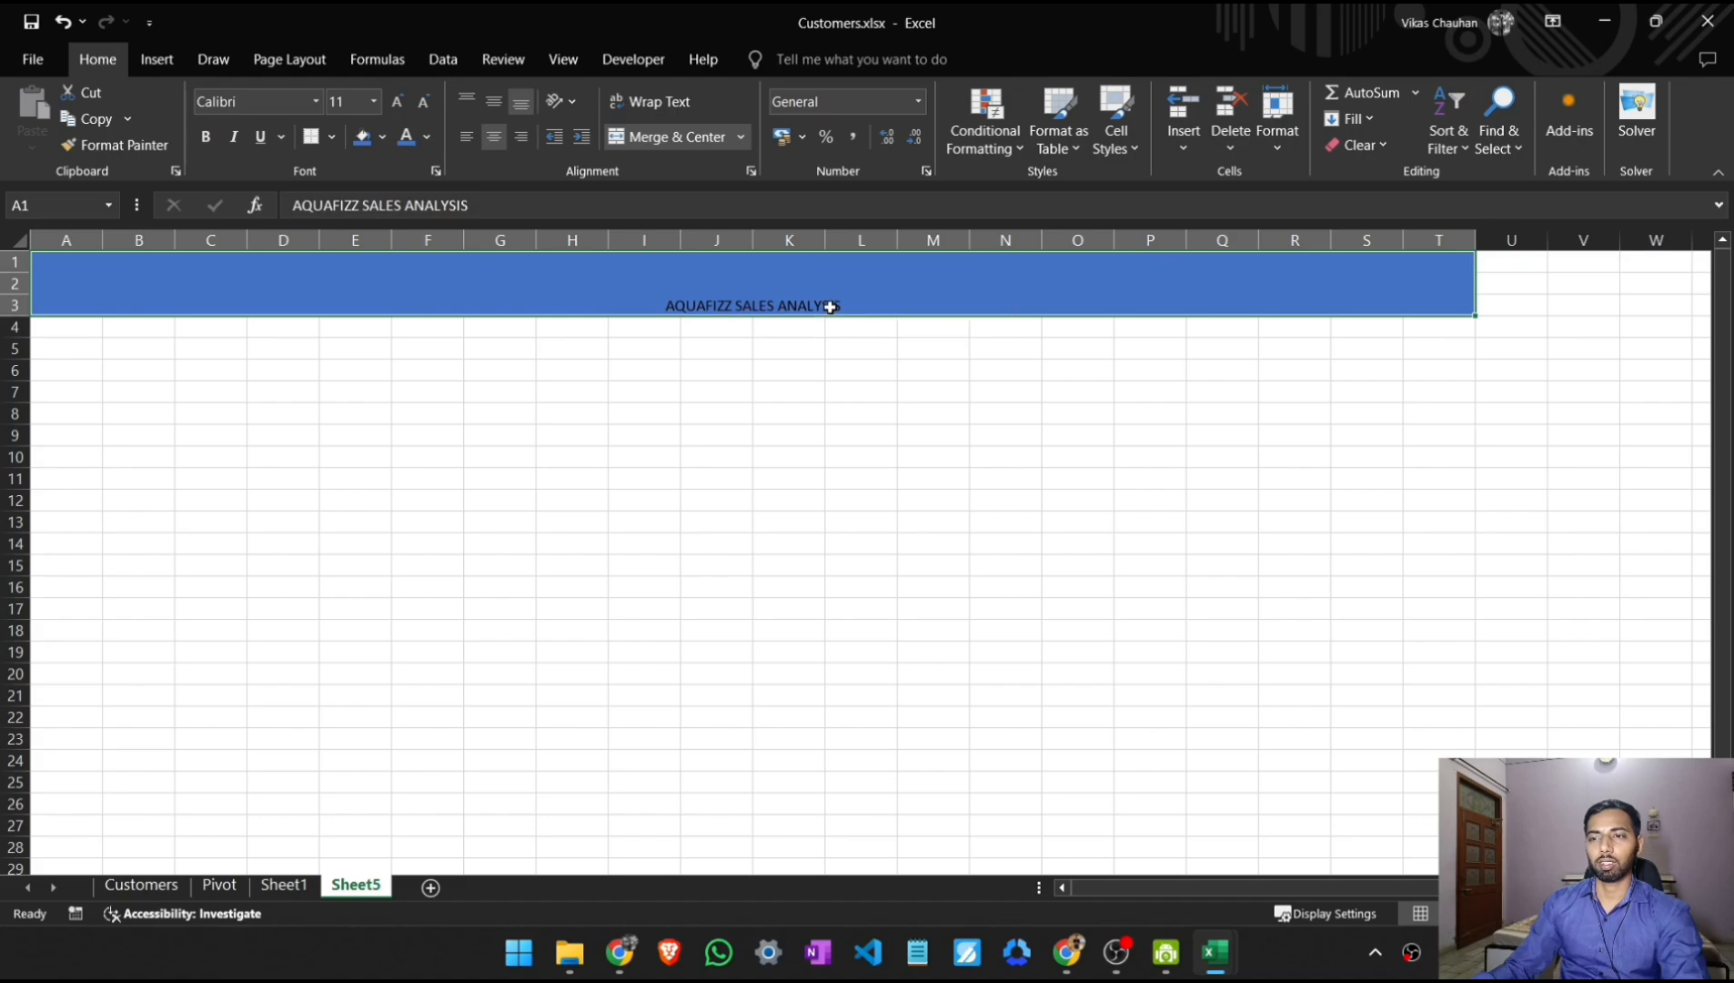
Step: Make the "AQUAFIZZ SALES ANALYSIS" title text bold and set its font size to 36
double_click(746, 304)
key(ctrl+a)
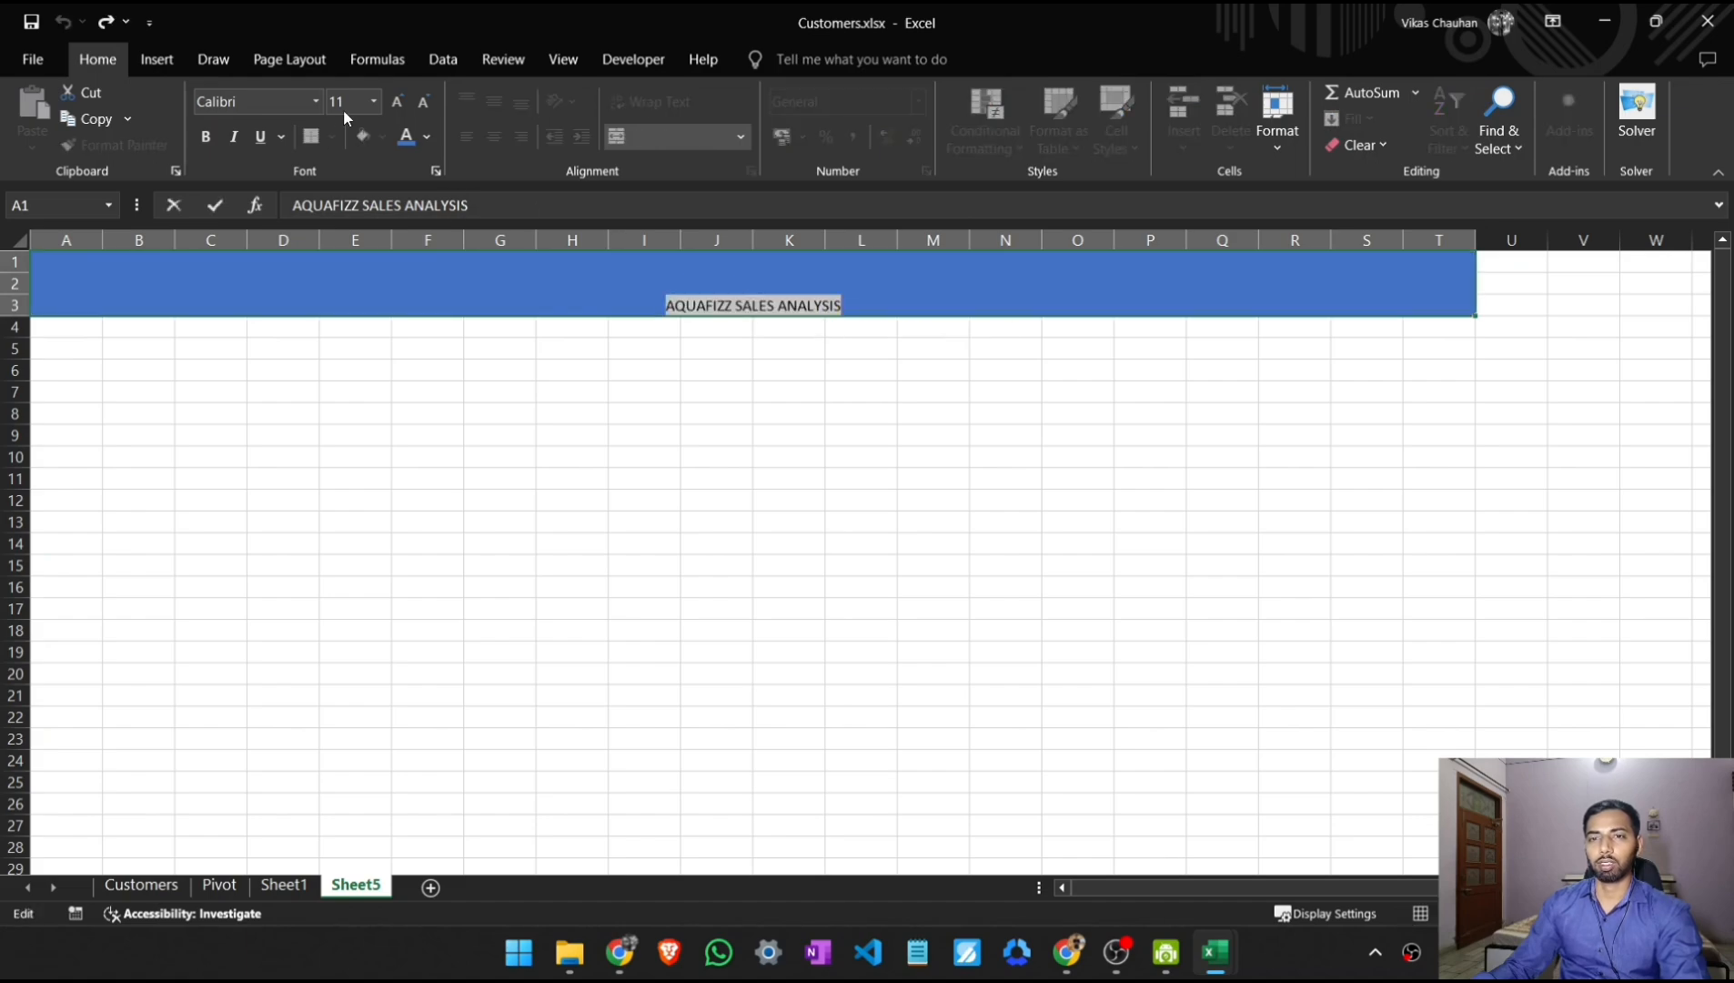
click(209, 136)
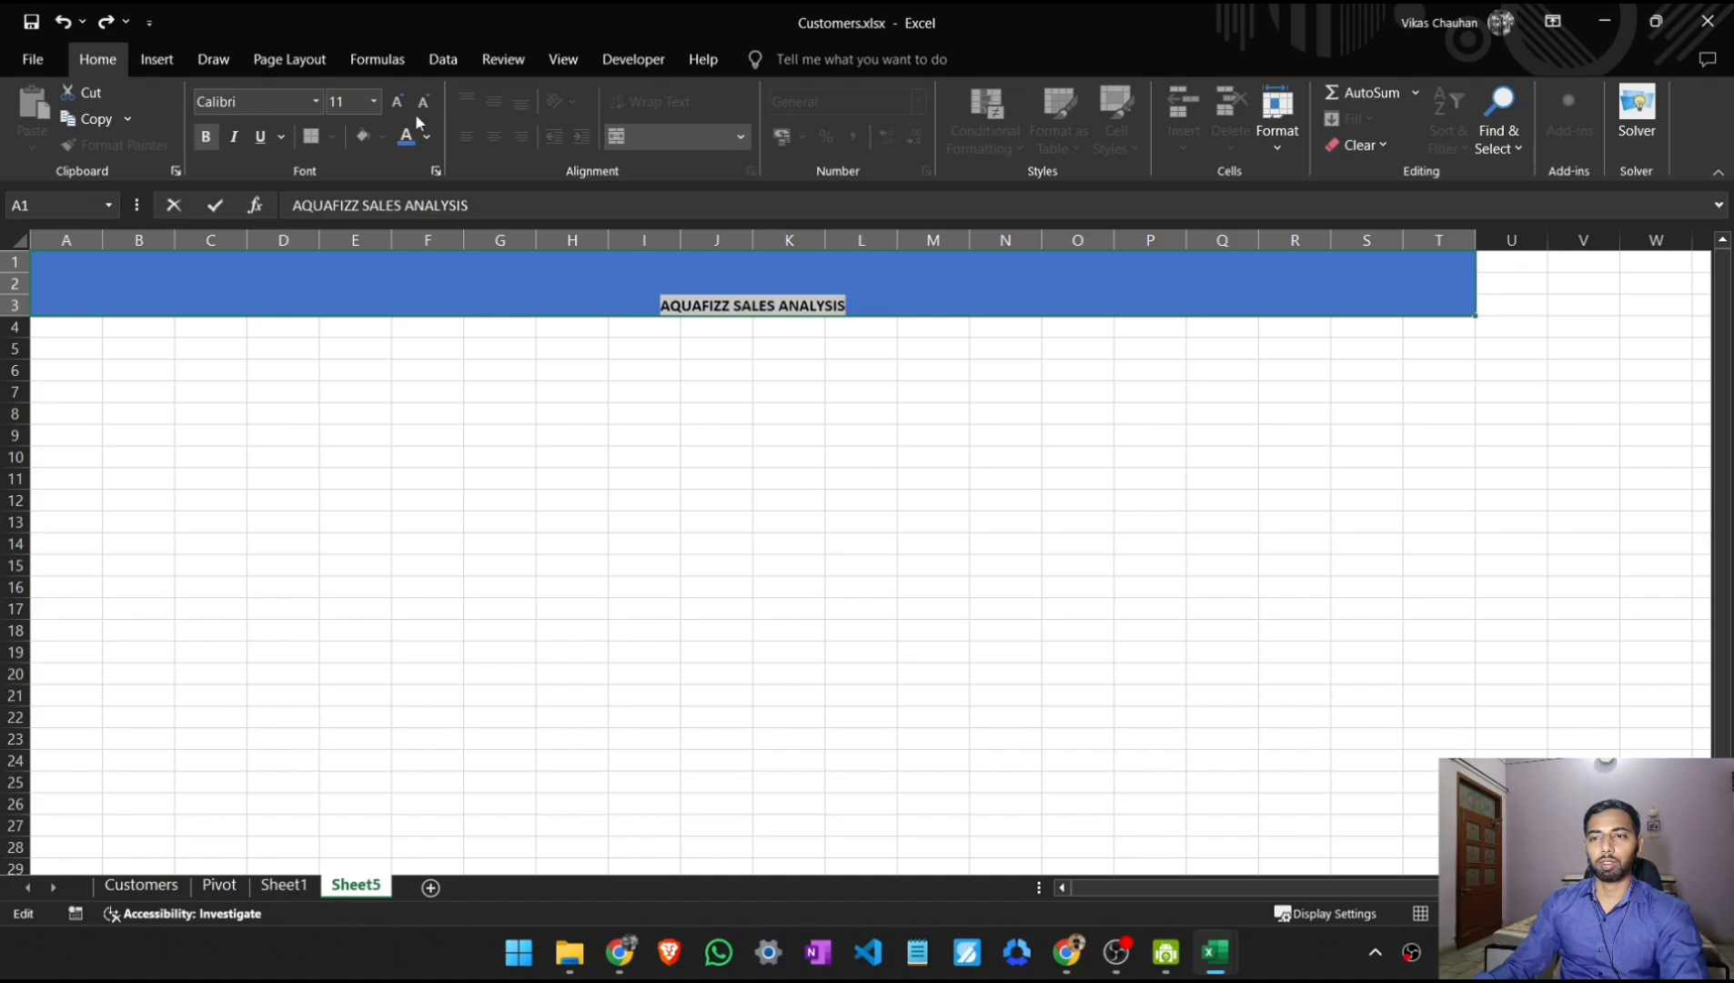
click(376, 103)
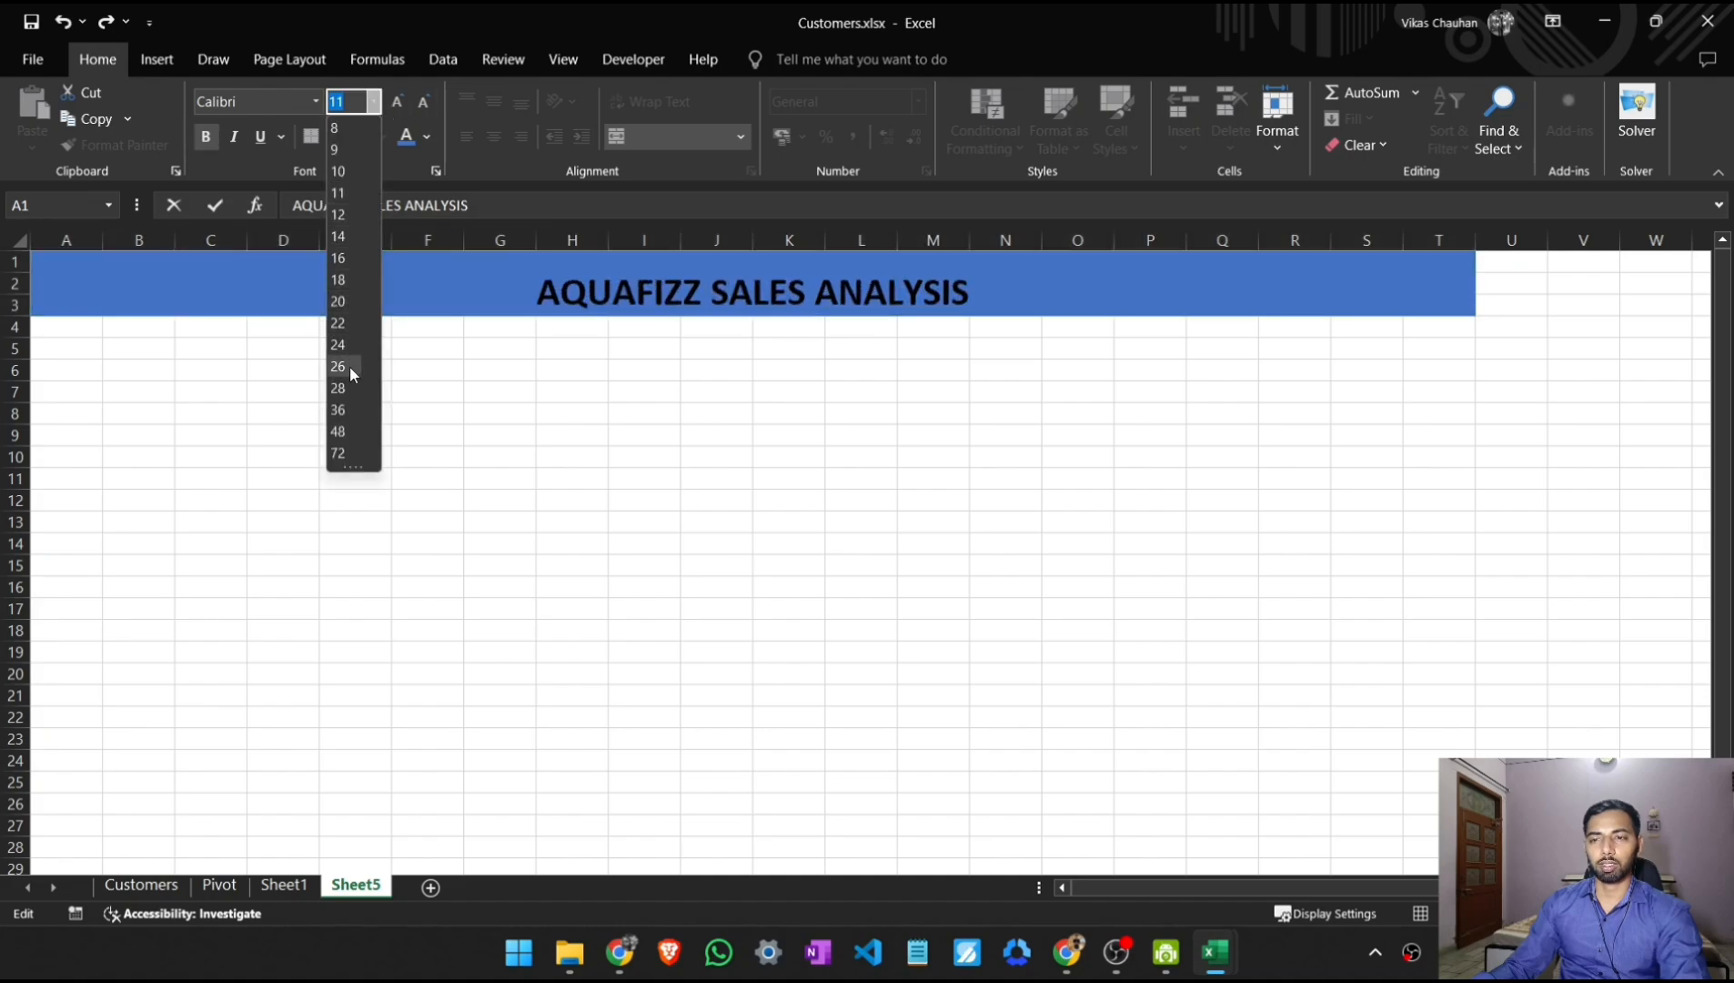
click(337, 410)
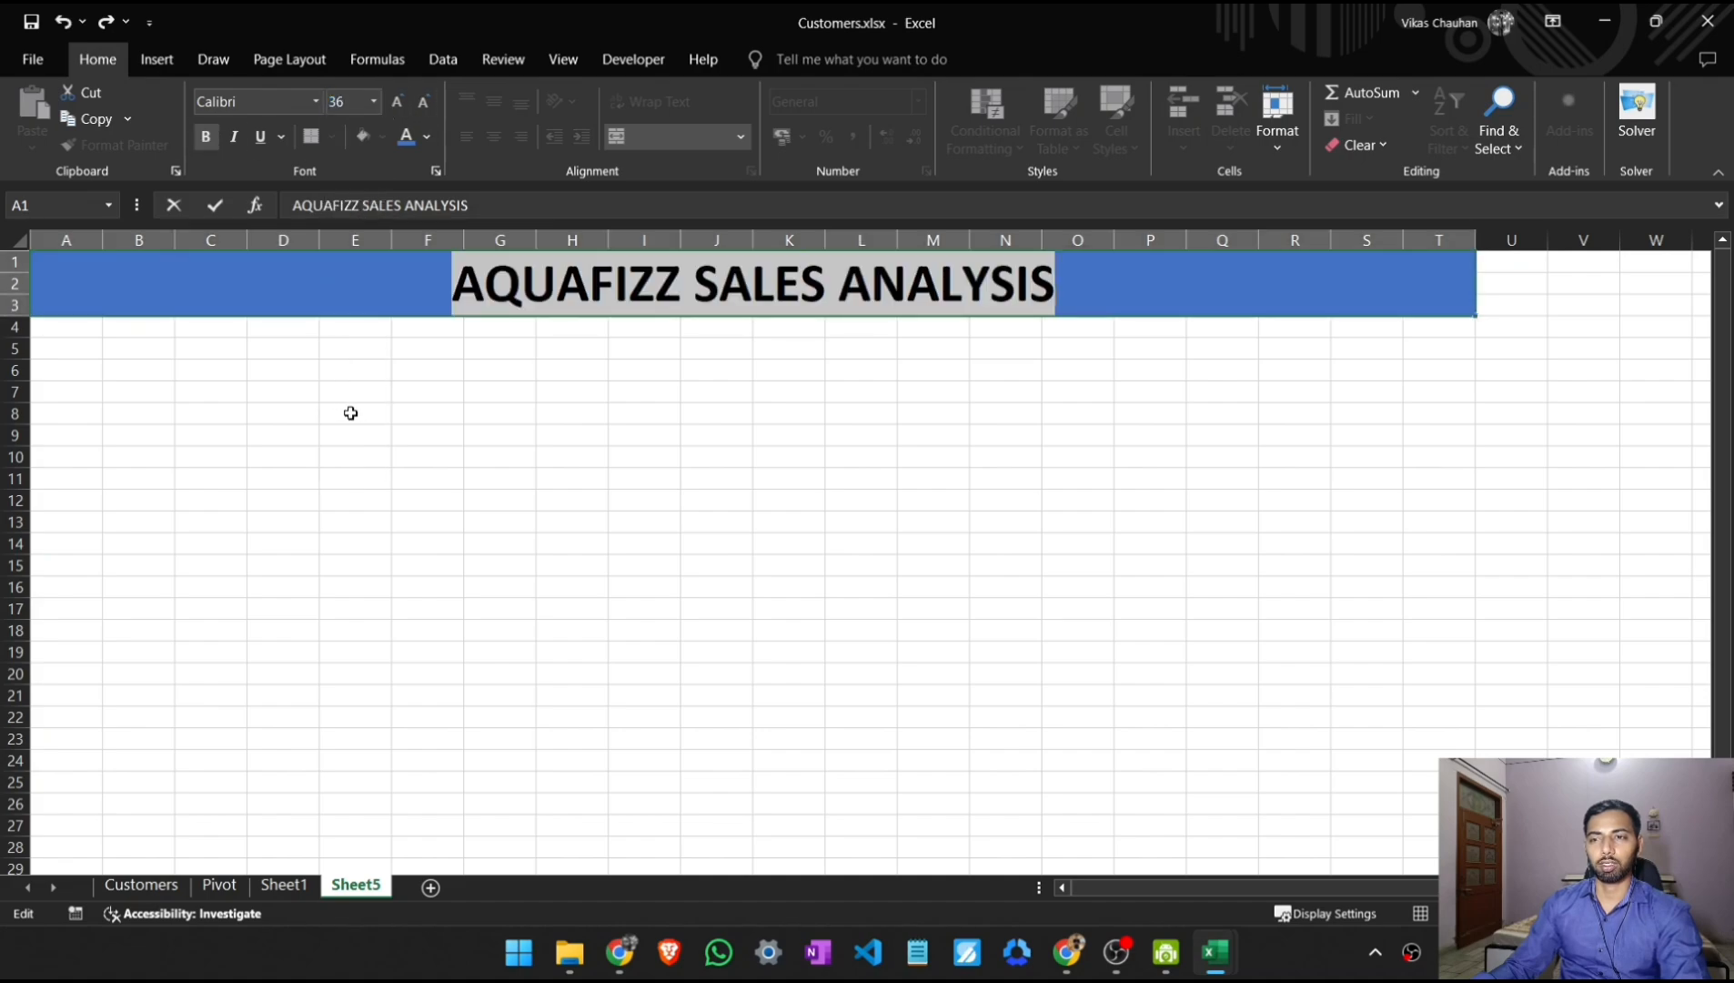
click(212, 345)
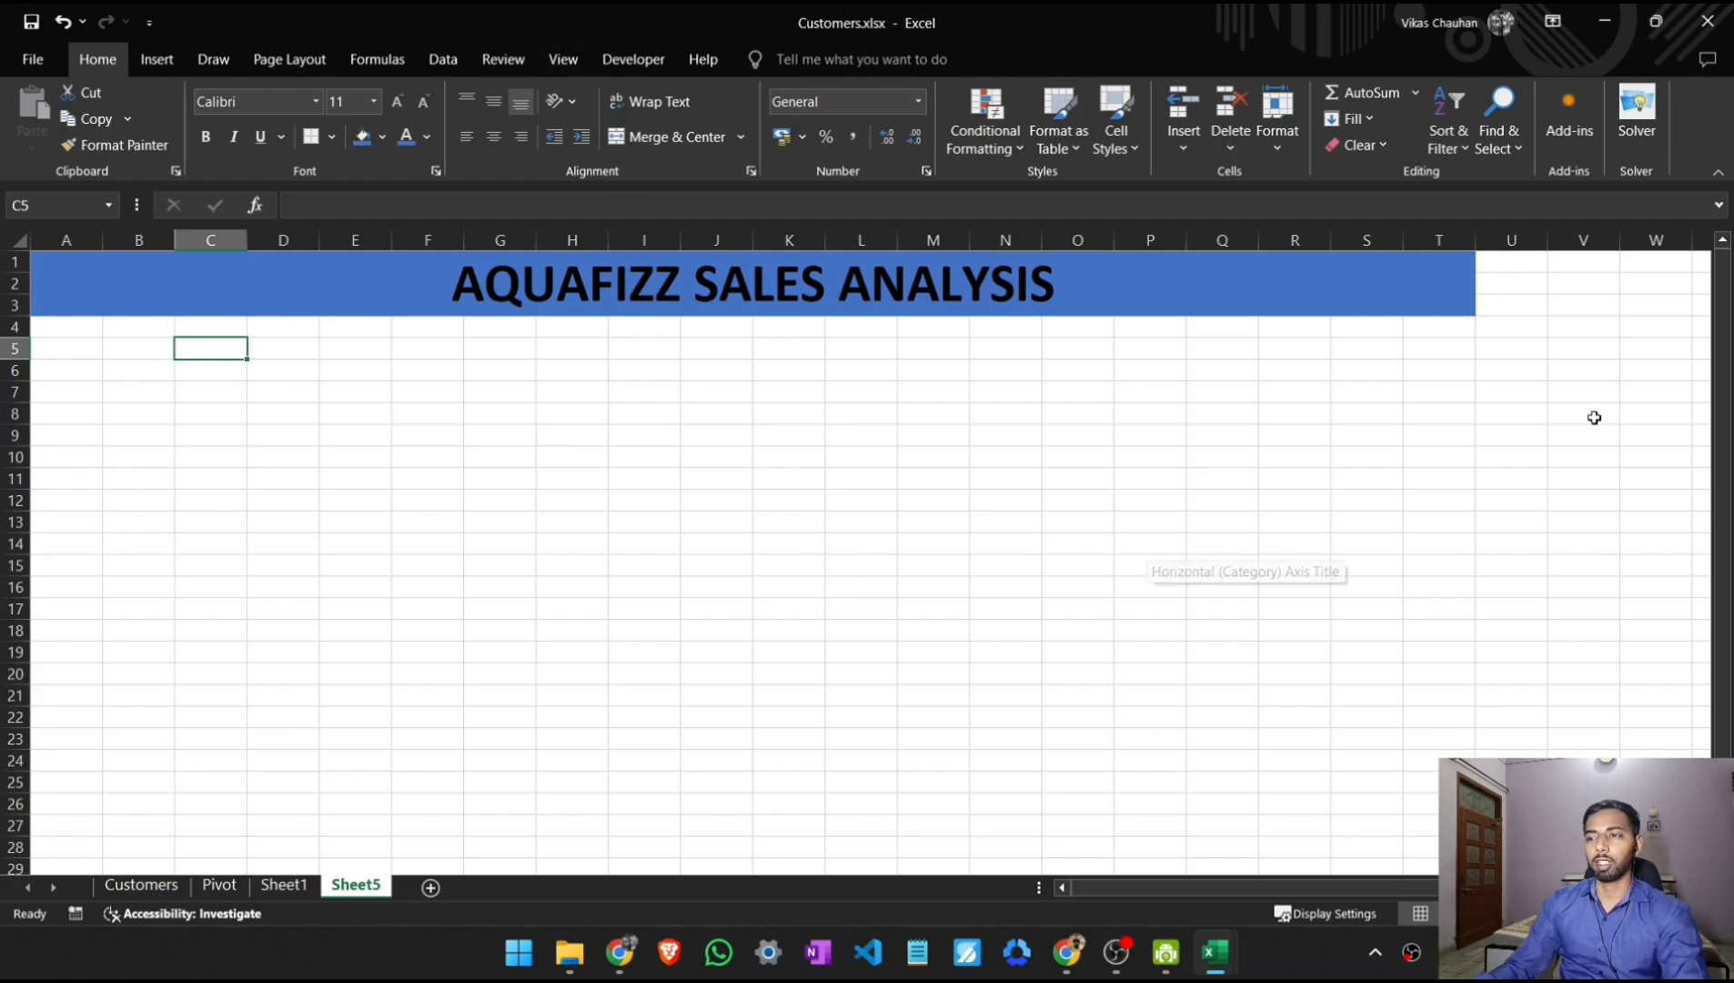
Step: Hide the gridlines on Sheet5 and select cell A4 directly below the title banner
click(562, 60)
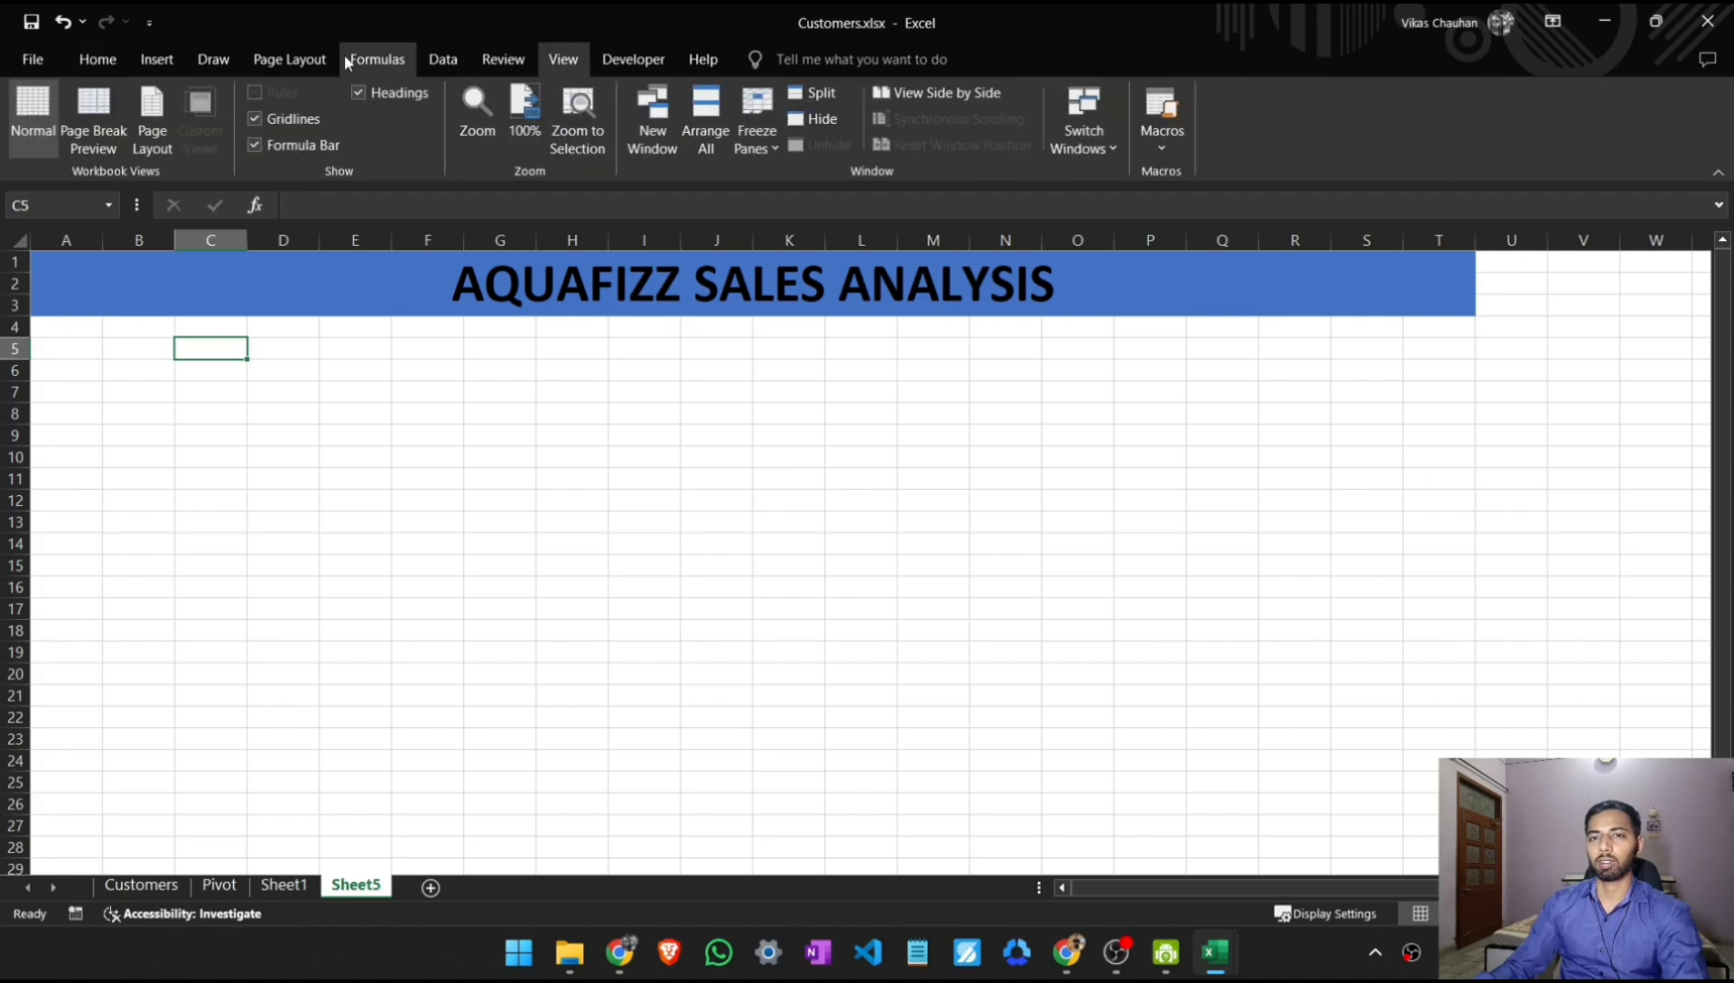
click(293, 127)
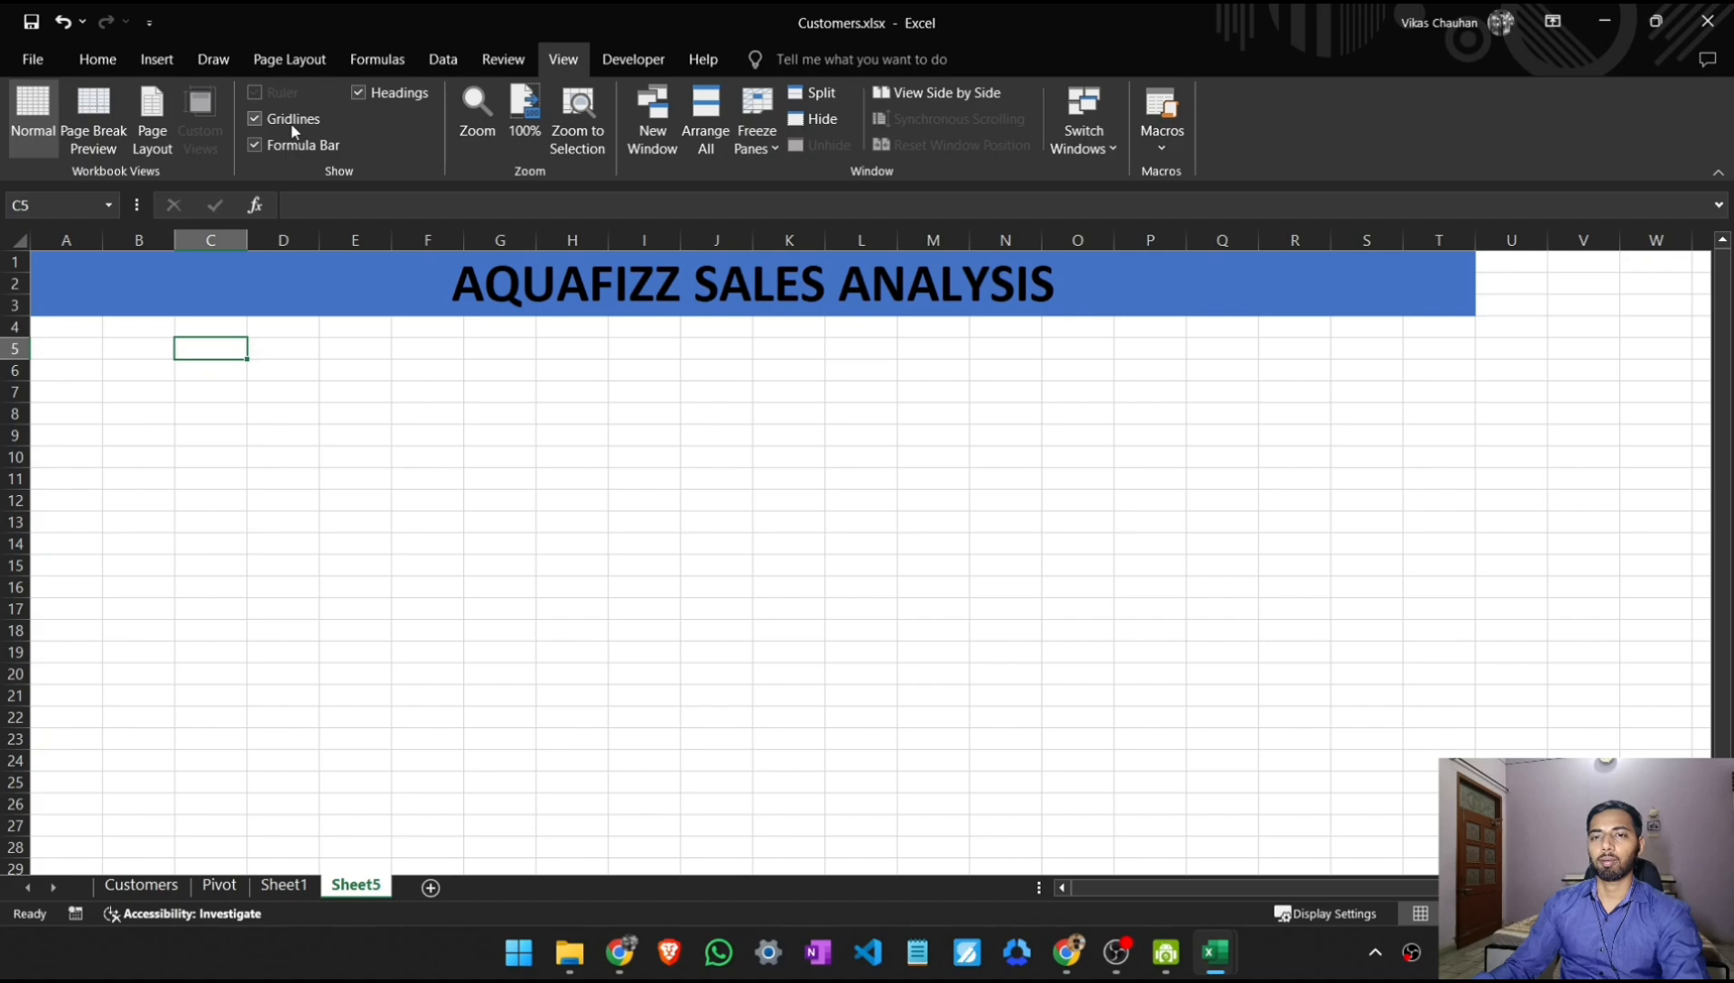
click(293, 130)
click(360, 412)
scroll(375, 353, down, 1)
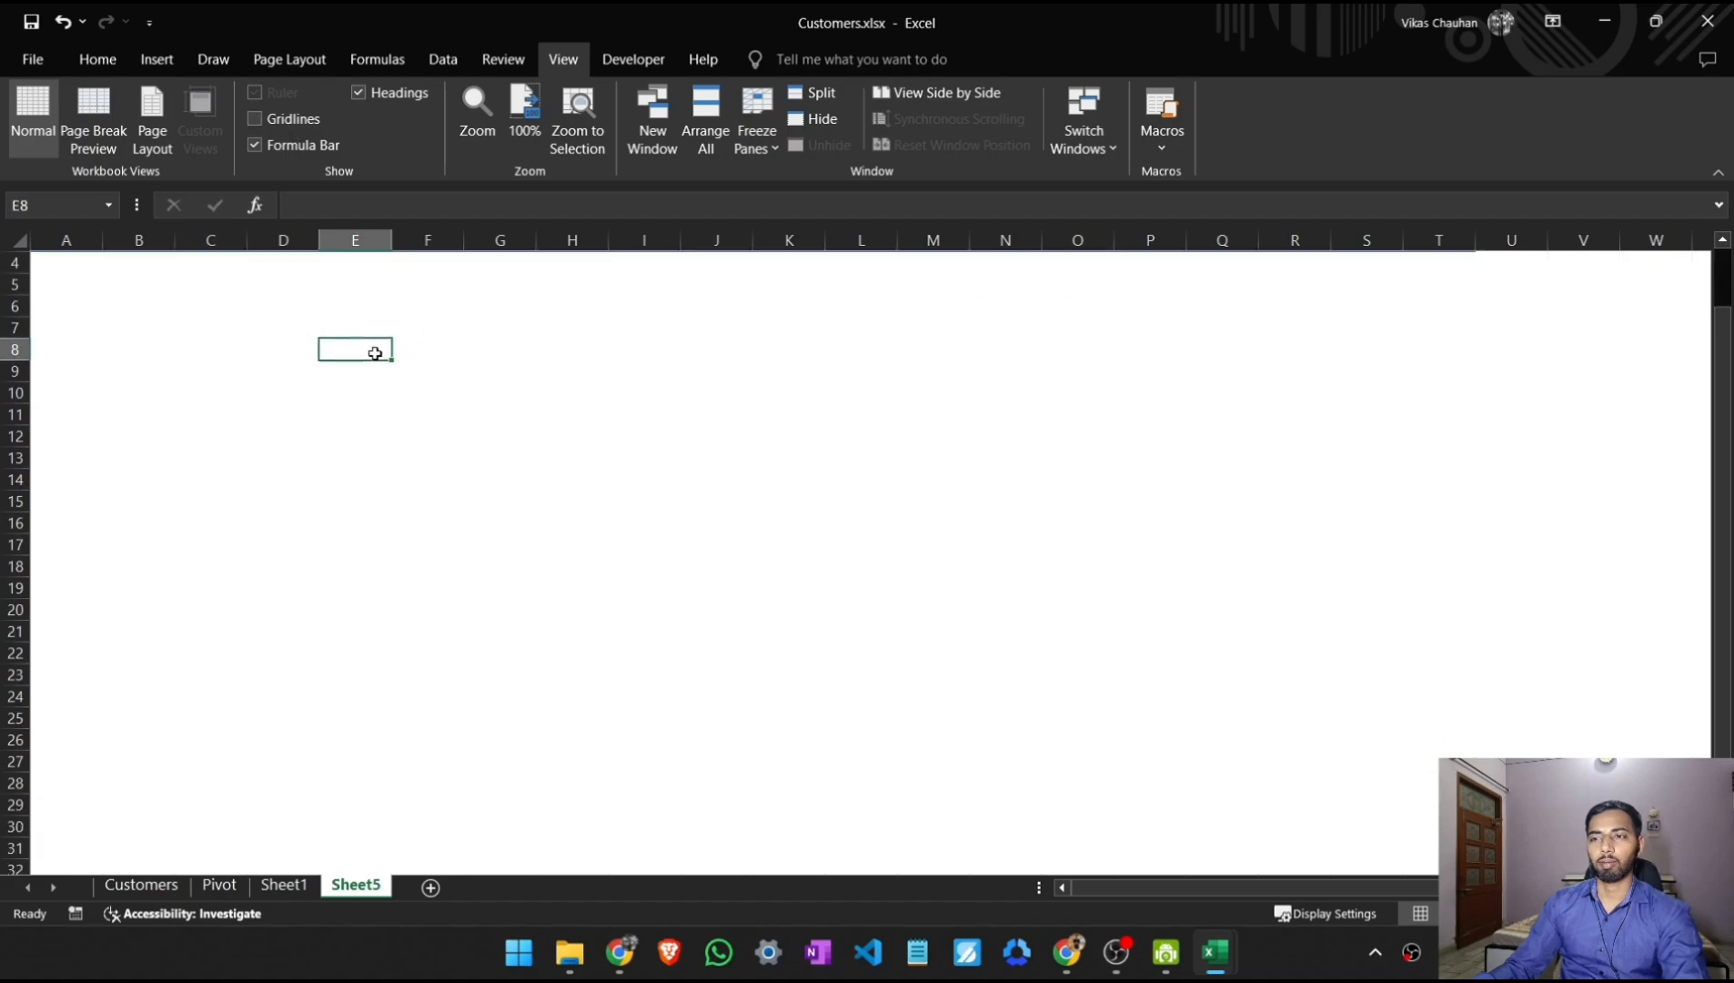
scroll(375, 353, up, 1)
click(73, 346)
click(63, 329)
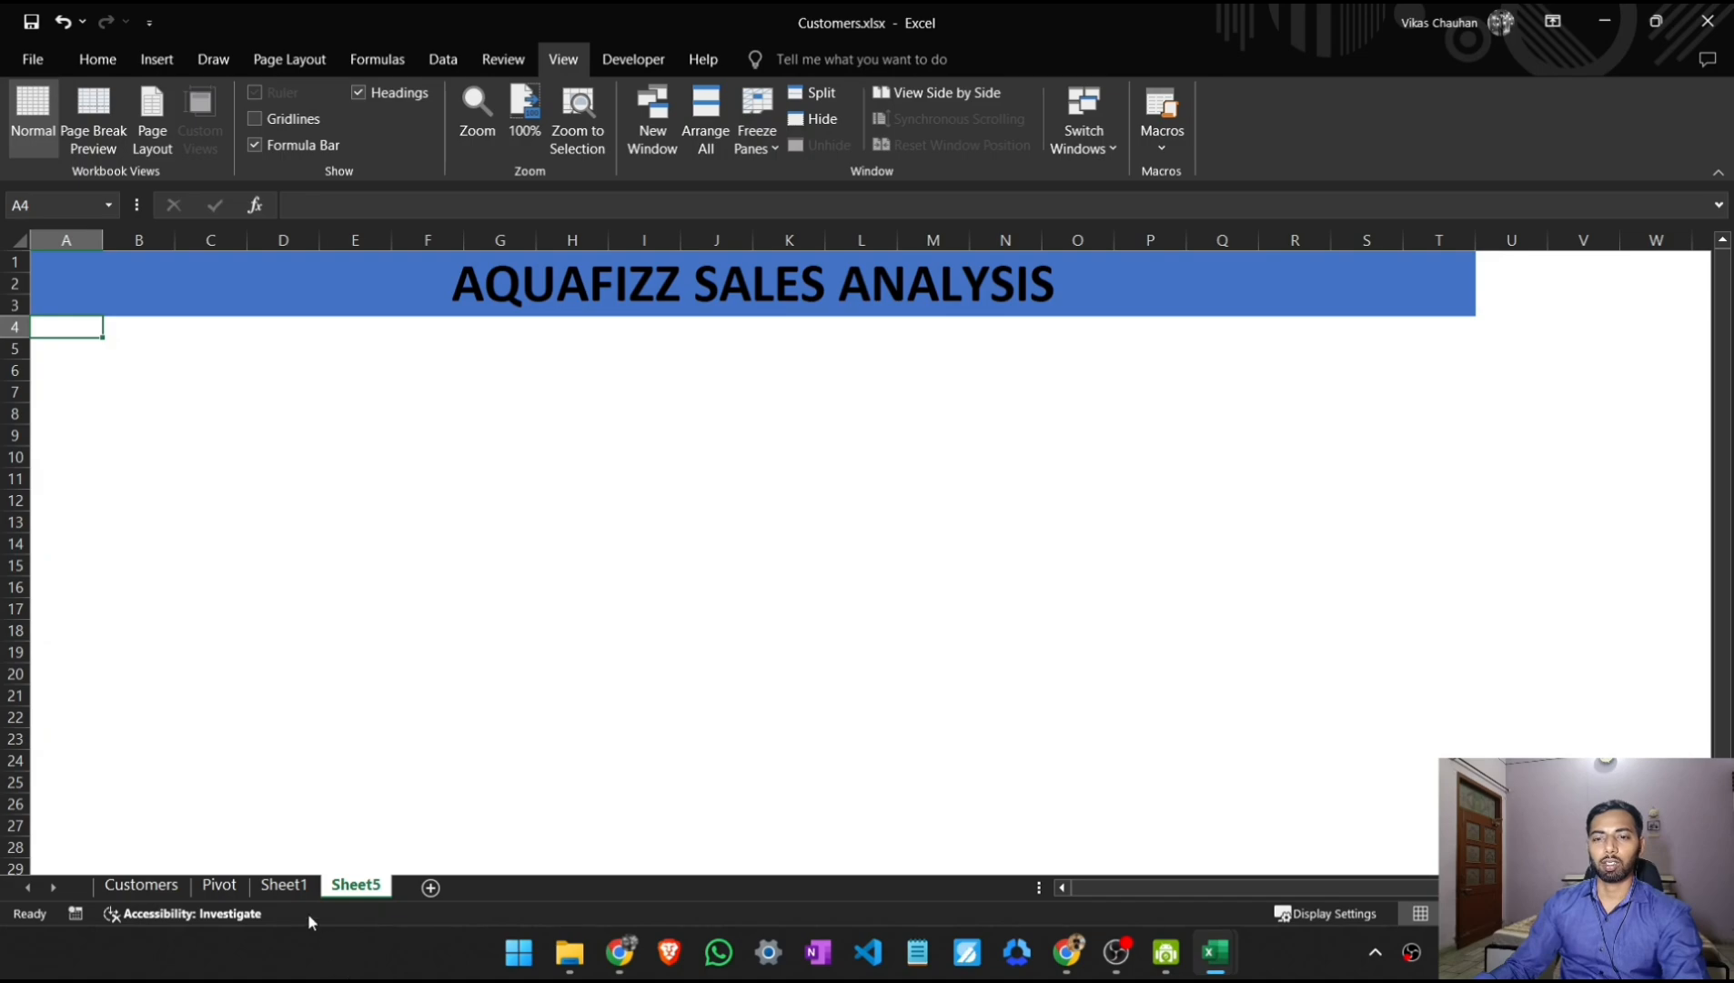
Step: Copy the Top Cities by Sales chart from the Pivot sheet
click(221, 894)
scroll(550, 705, up, 7)
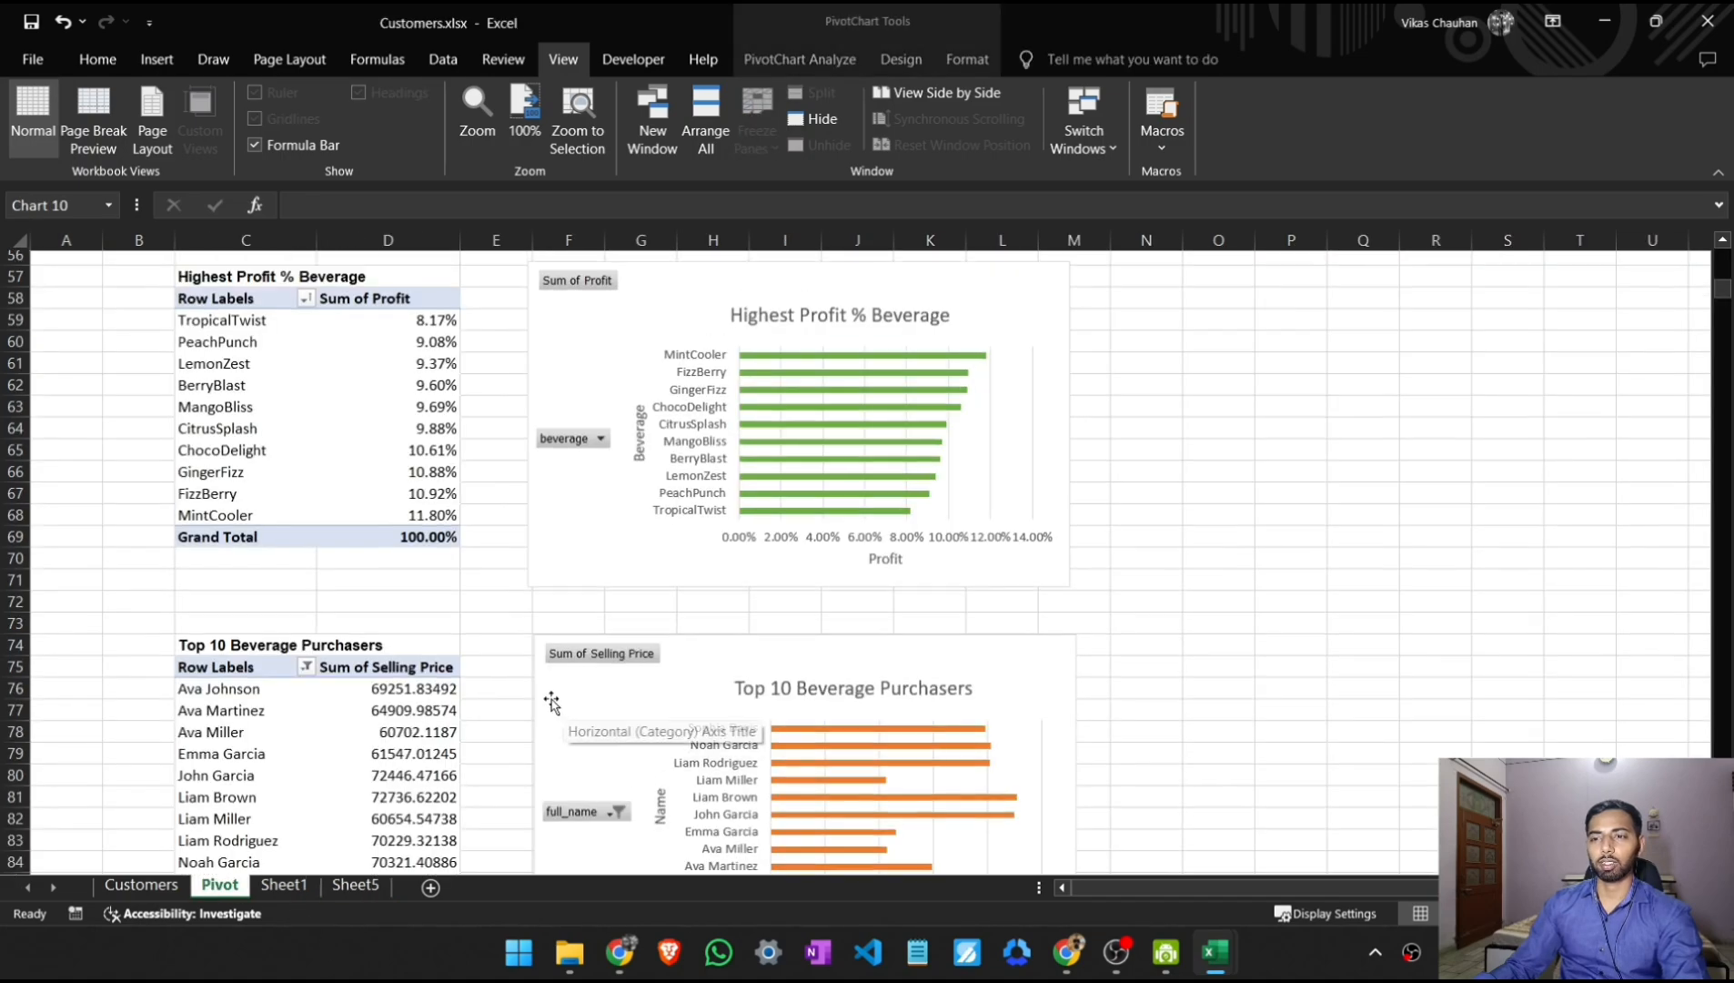
scroll(773, 705, up, 6)
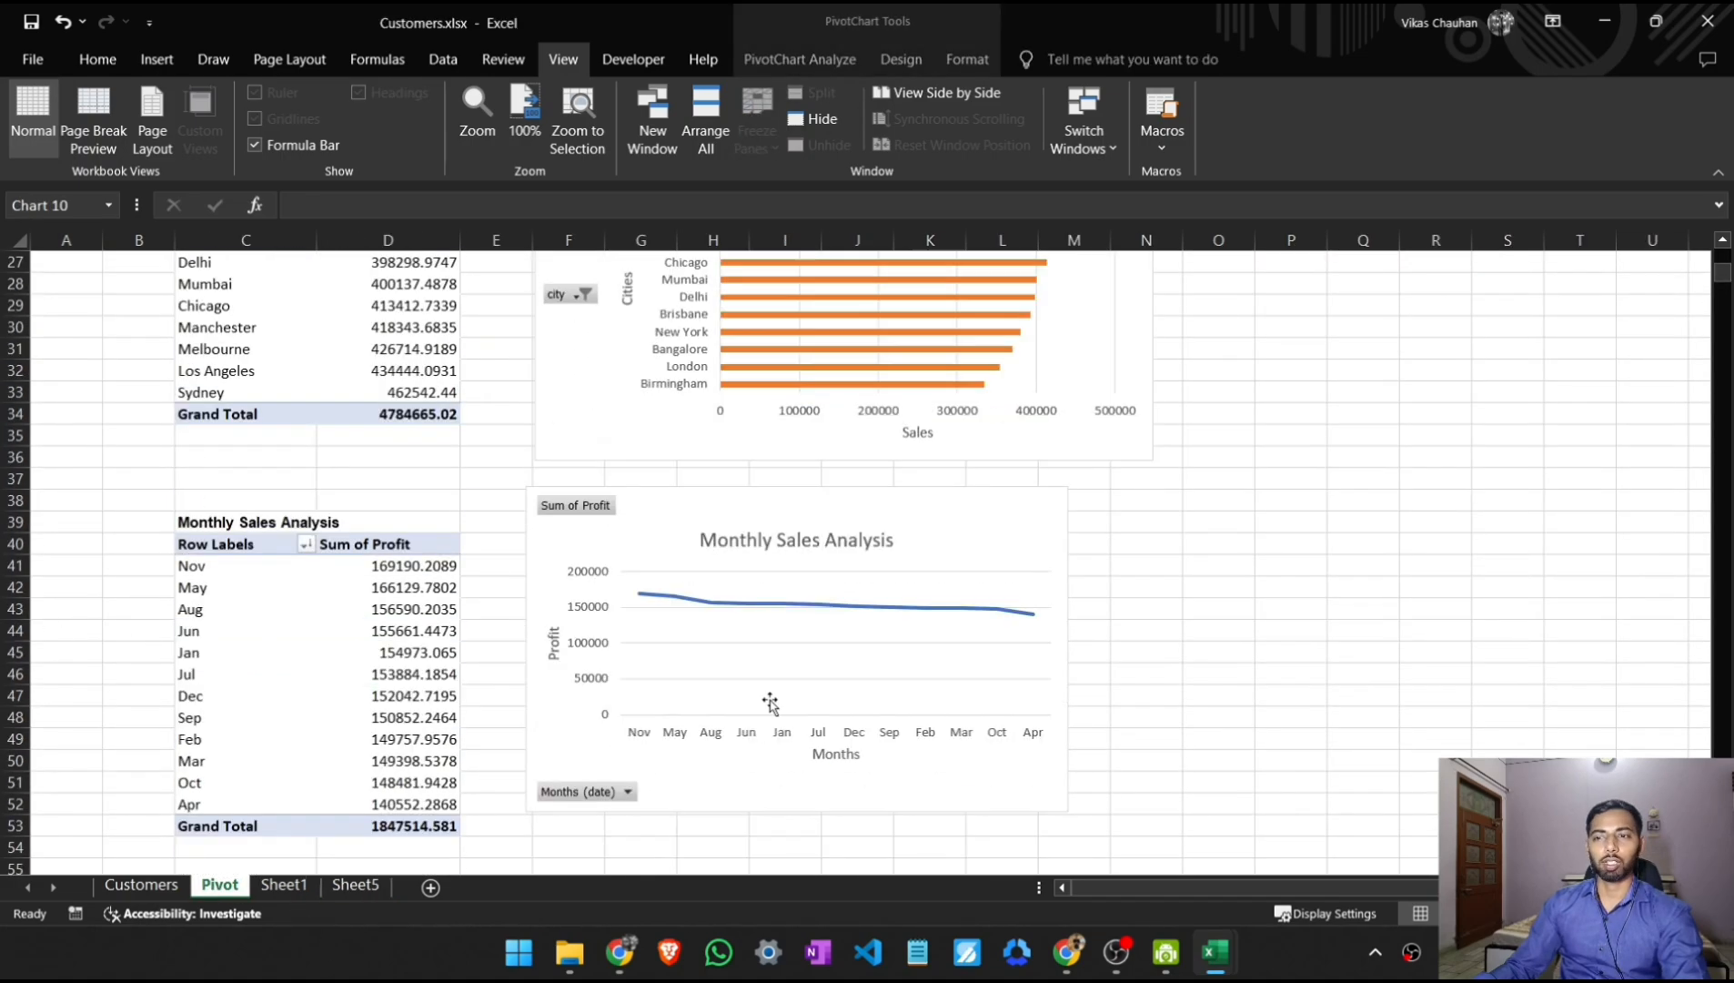
click(752, 329)
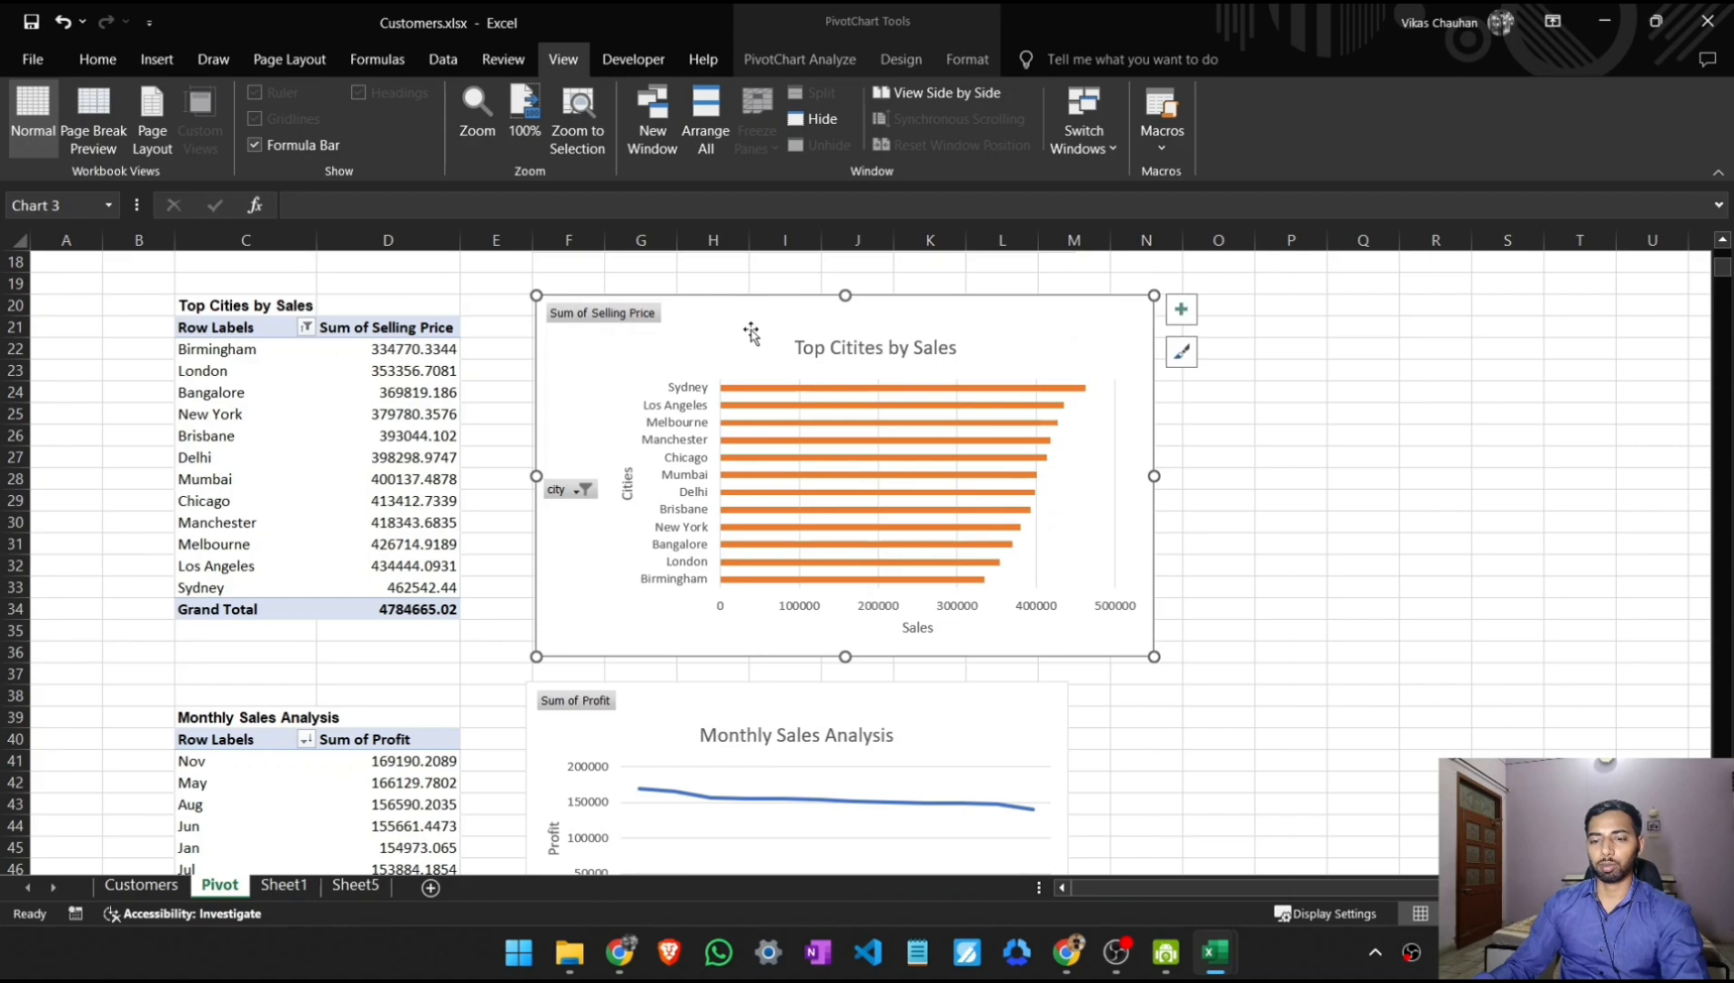
Step: Rename Sheet5 to "Dashboard"
click(355, 884)
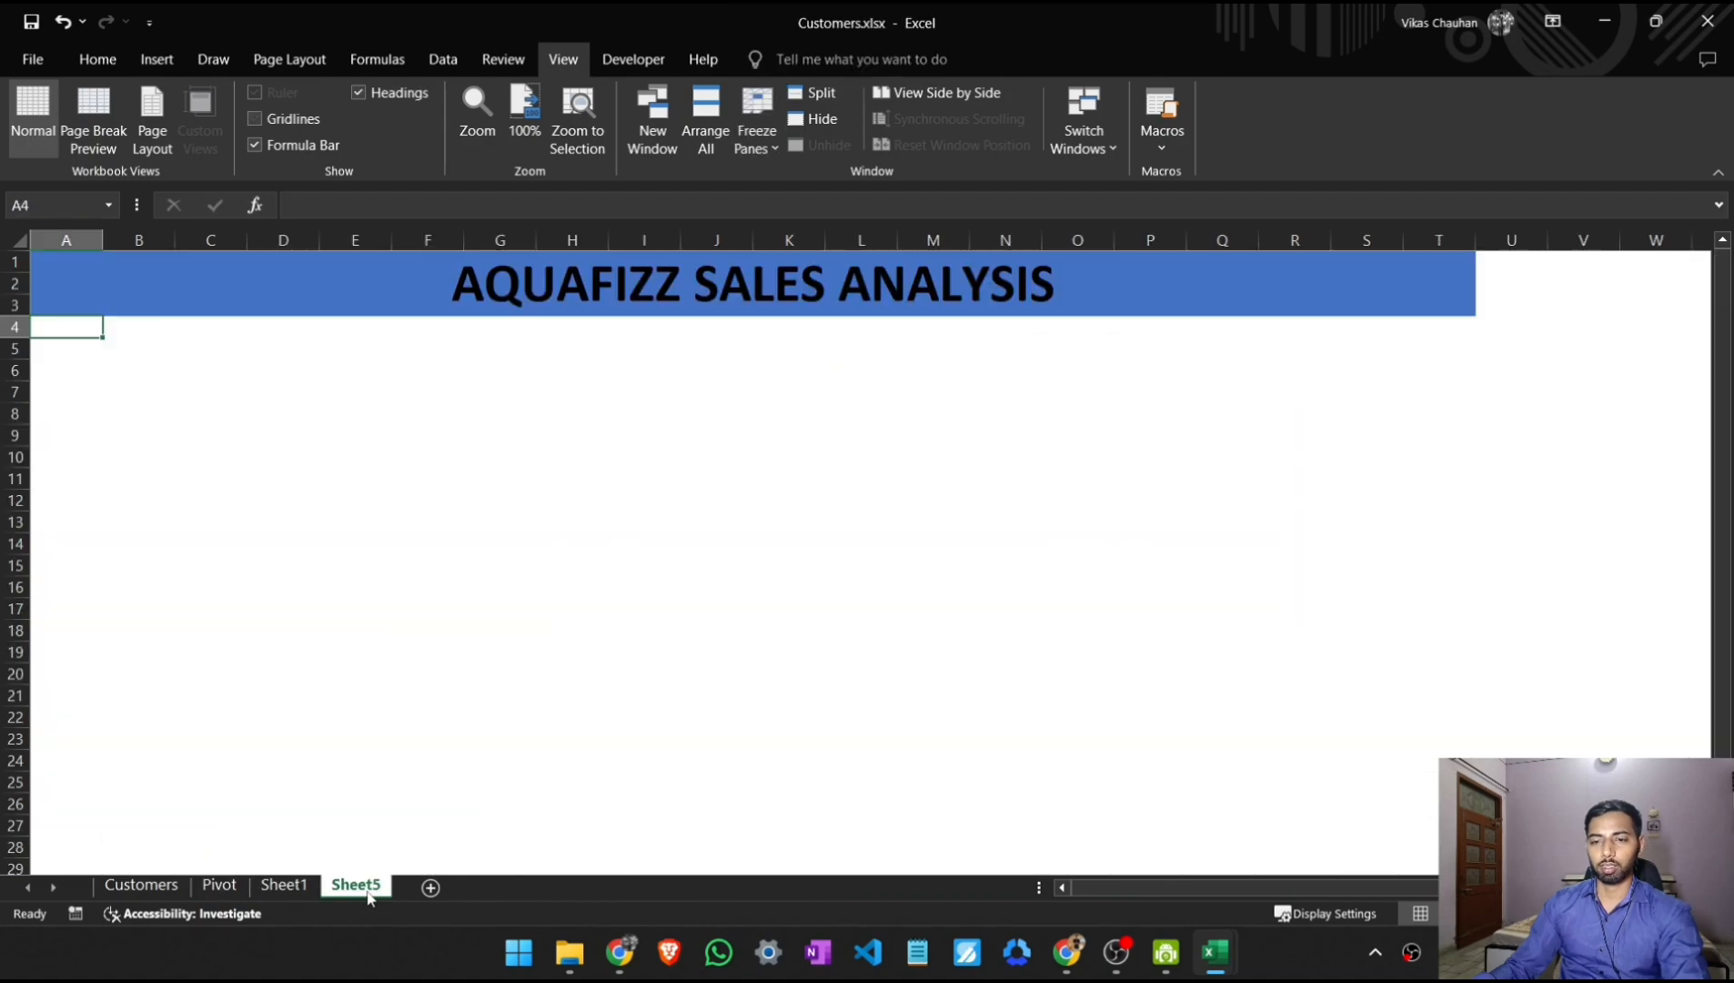
double_click(357, 887)
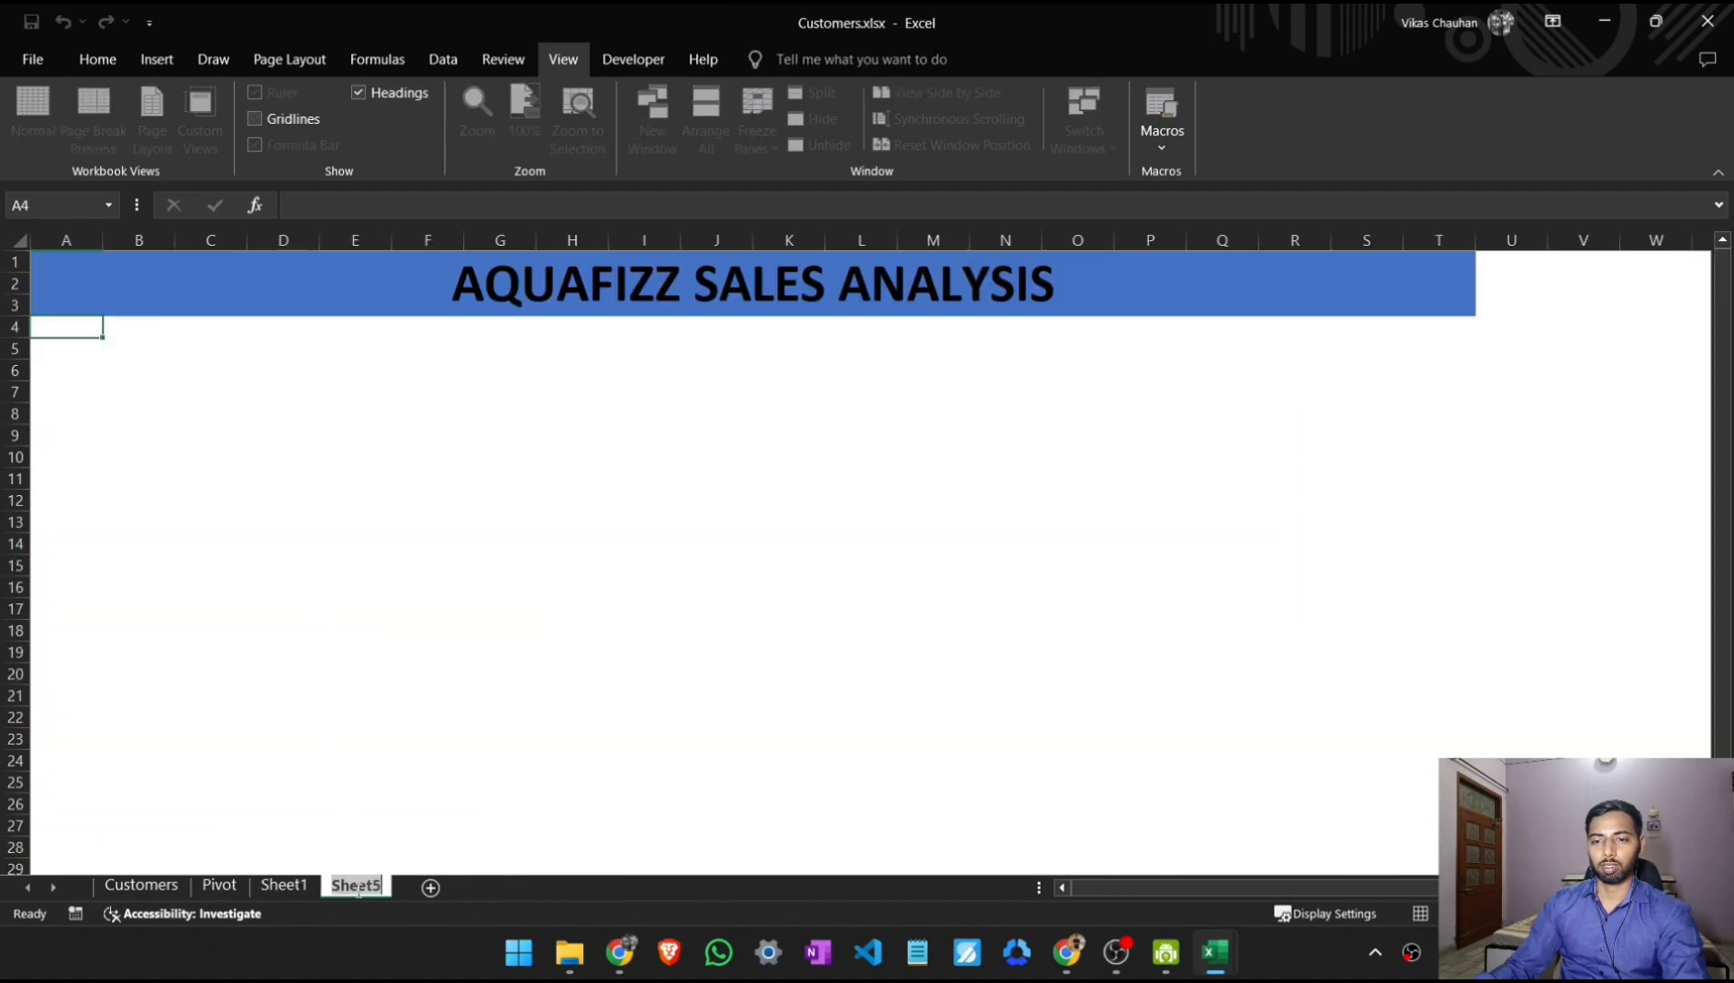
text(Dash)
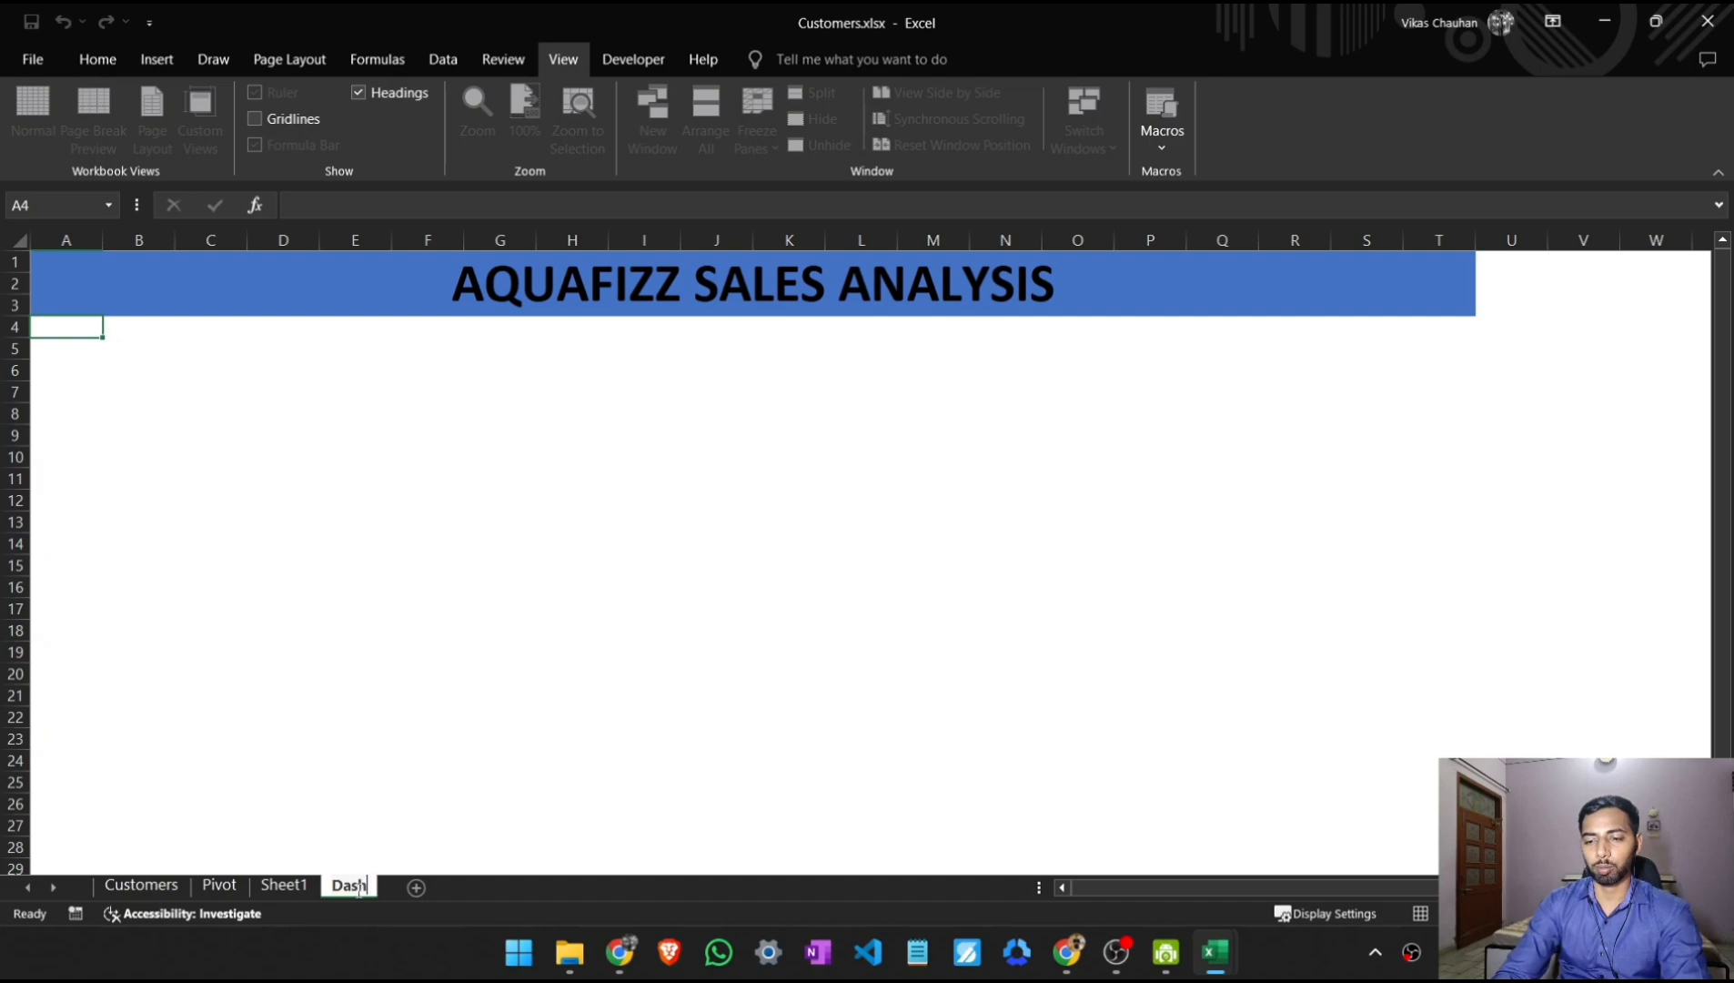
text(board)
key(Return)
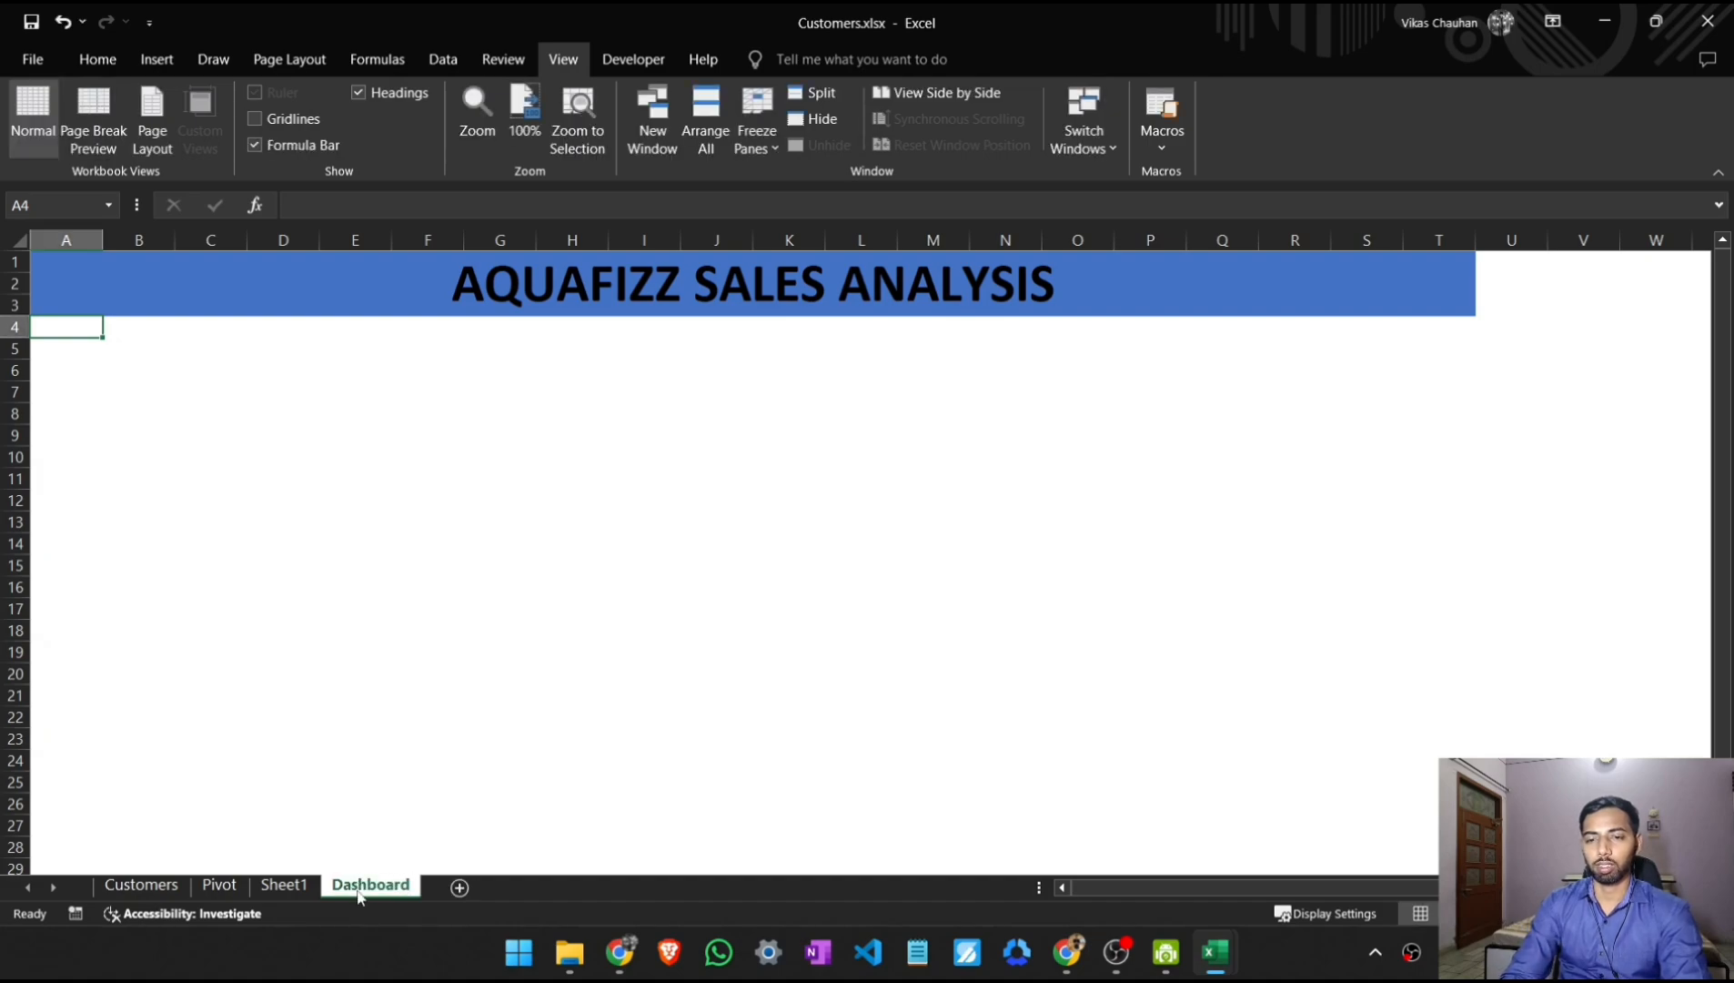
Step: Paste the cities sales chart at A4 on the Dashboard sheet and shrink it to span about columns A–G, rows 4–18
key(ctrl+v)
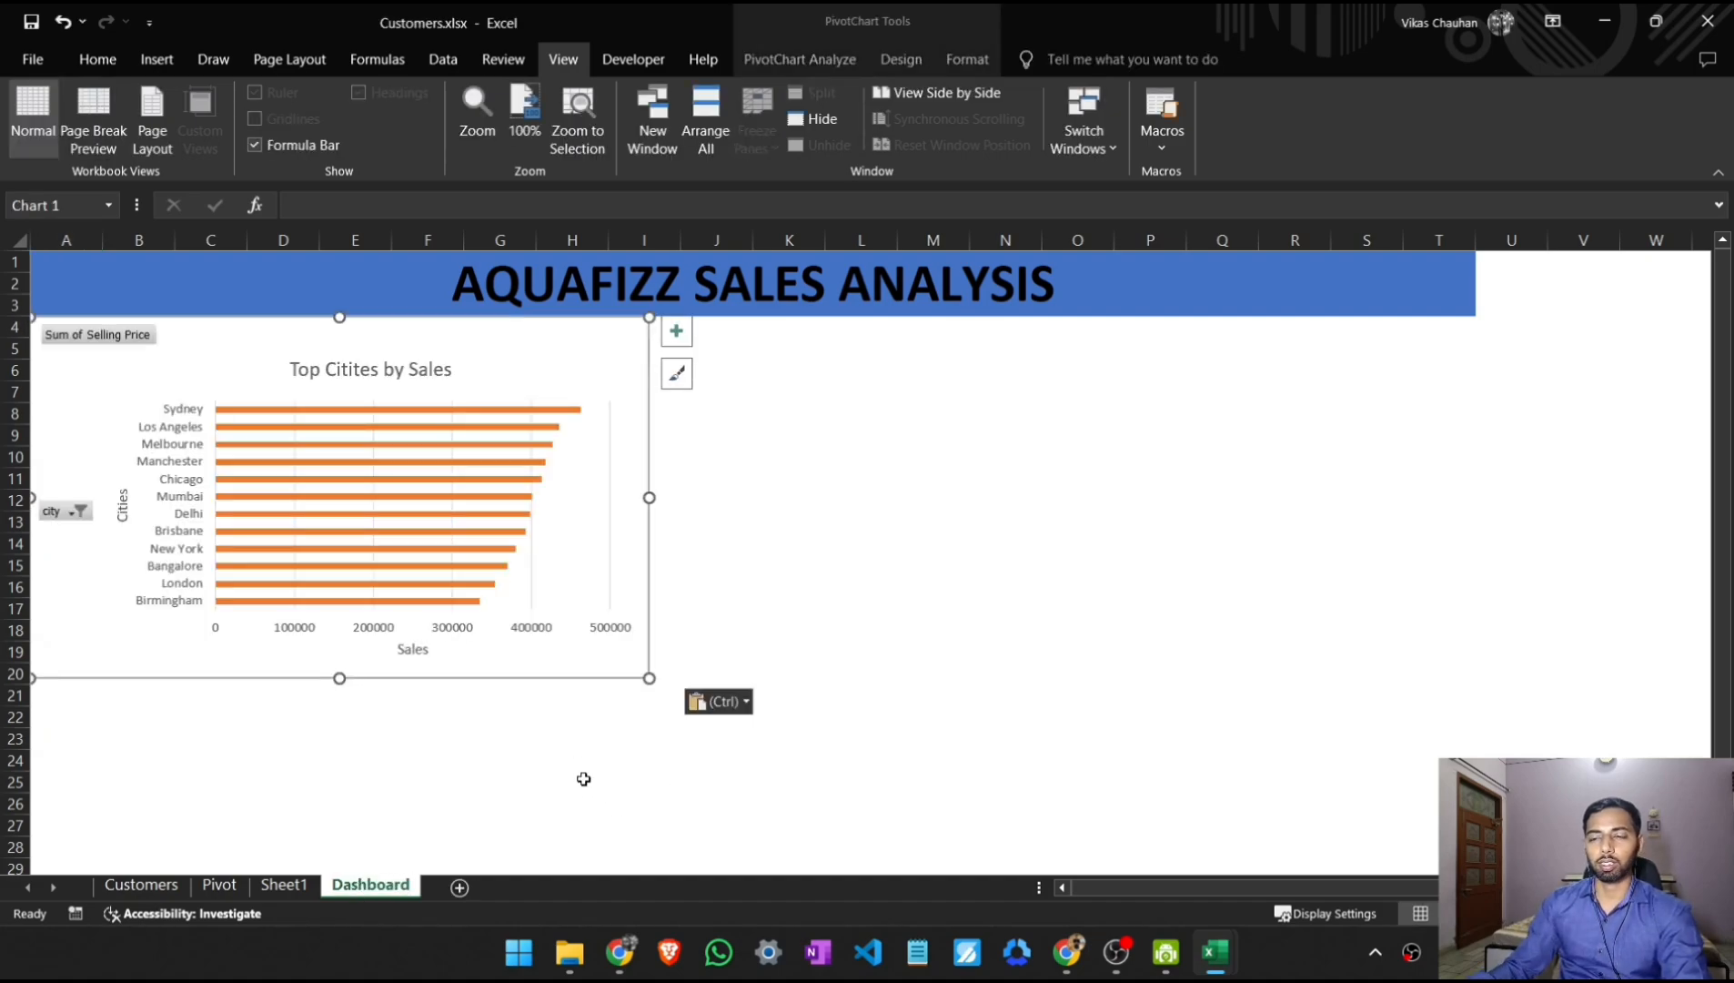
drag(620, 661, 521, 642)
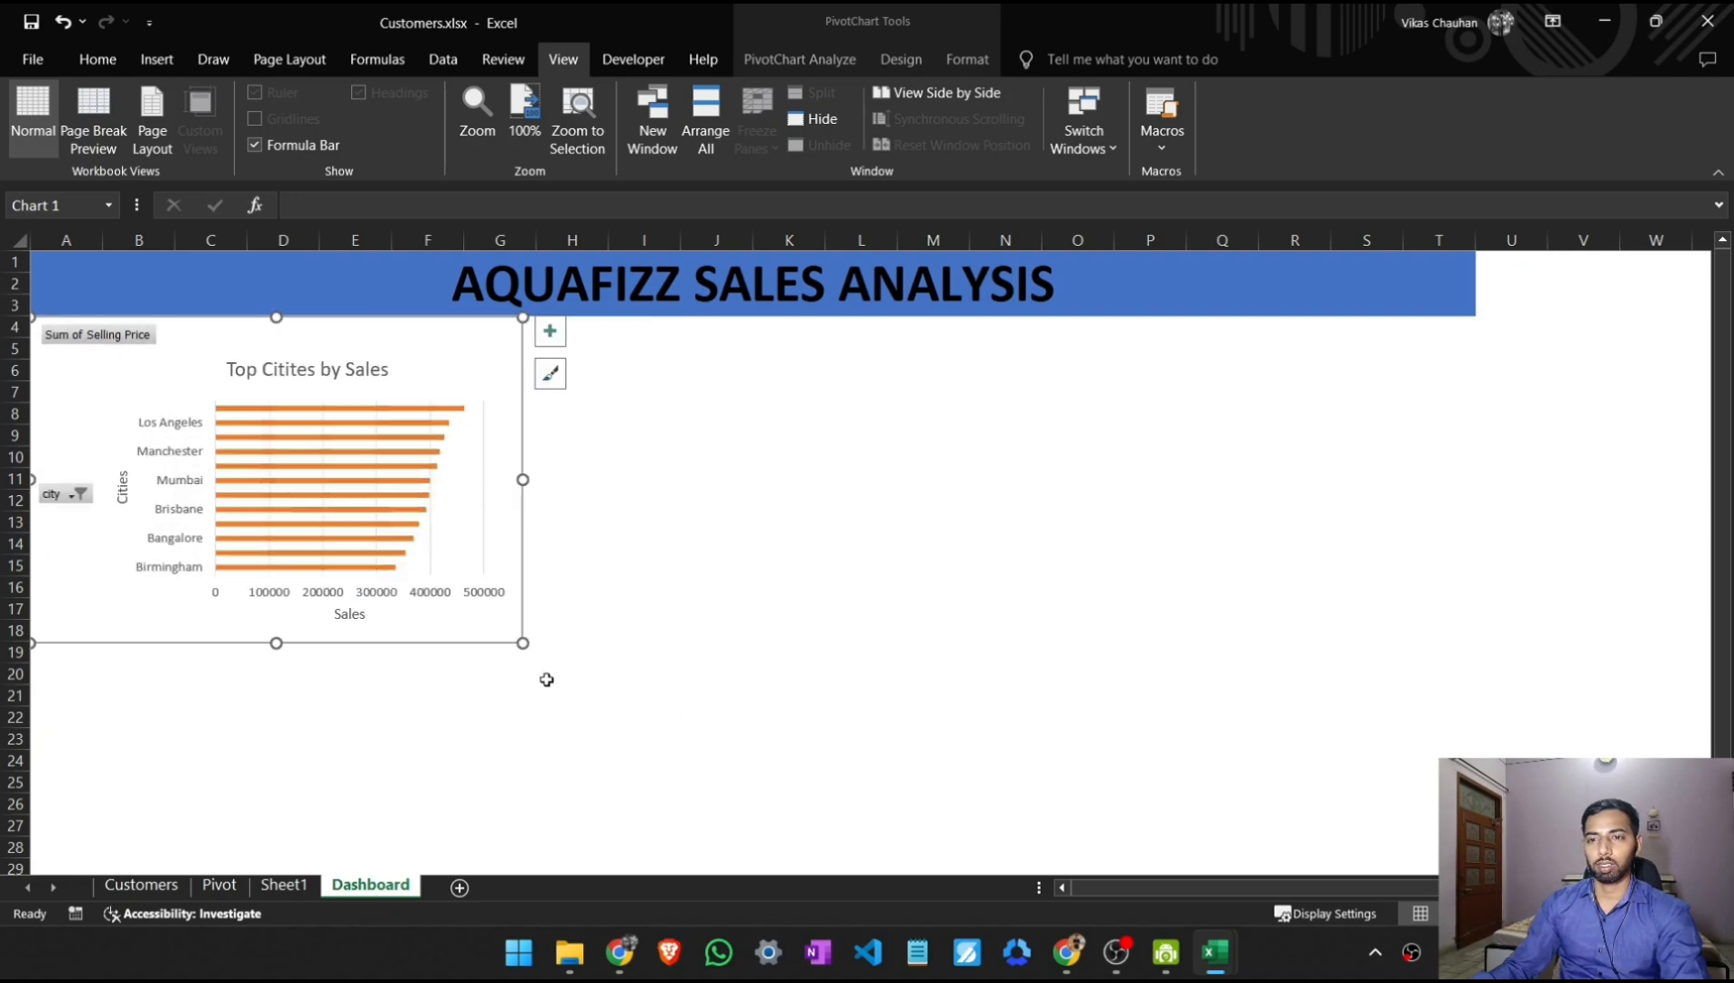
click(617, 738)
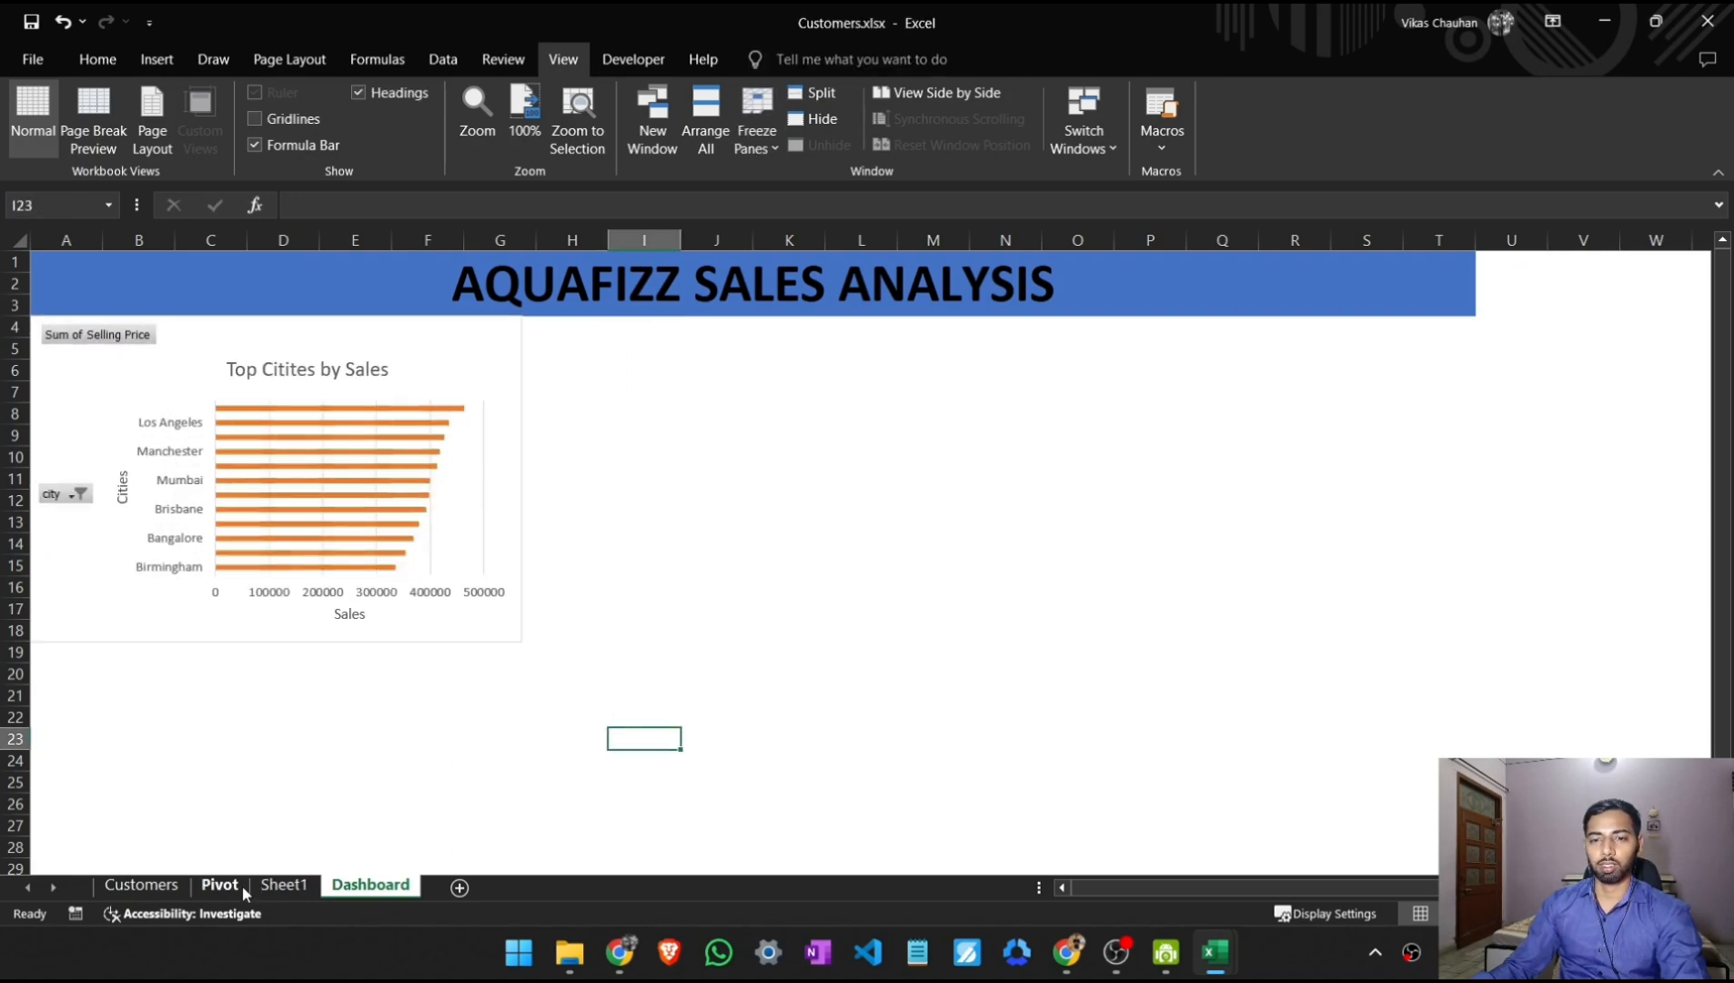
Step: Copy the Top 5 Customers by Sales chart from the Pivot sheet
click(265, 887)
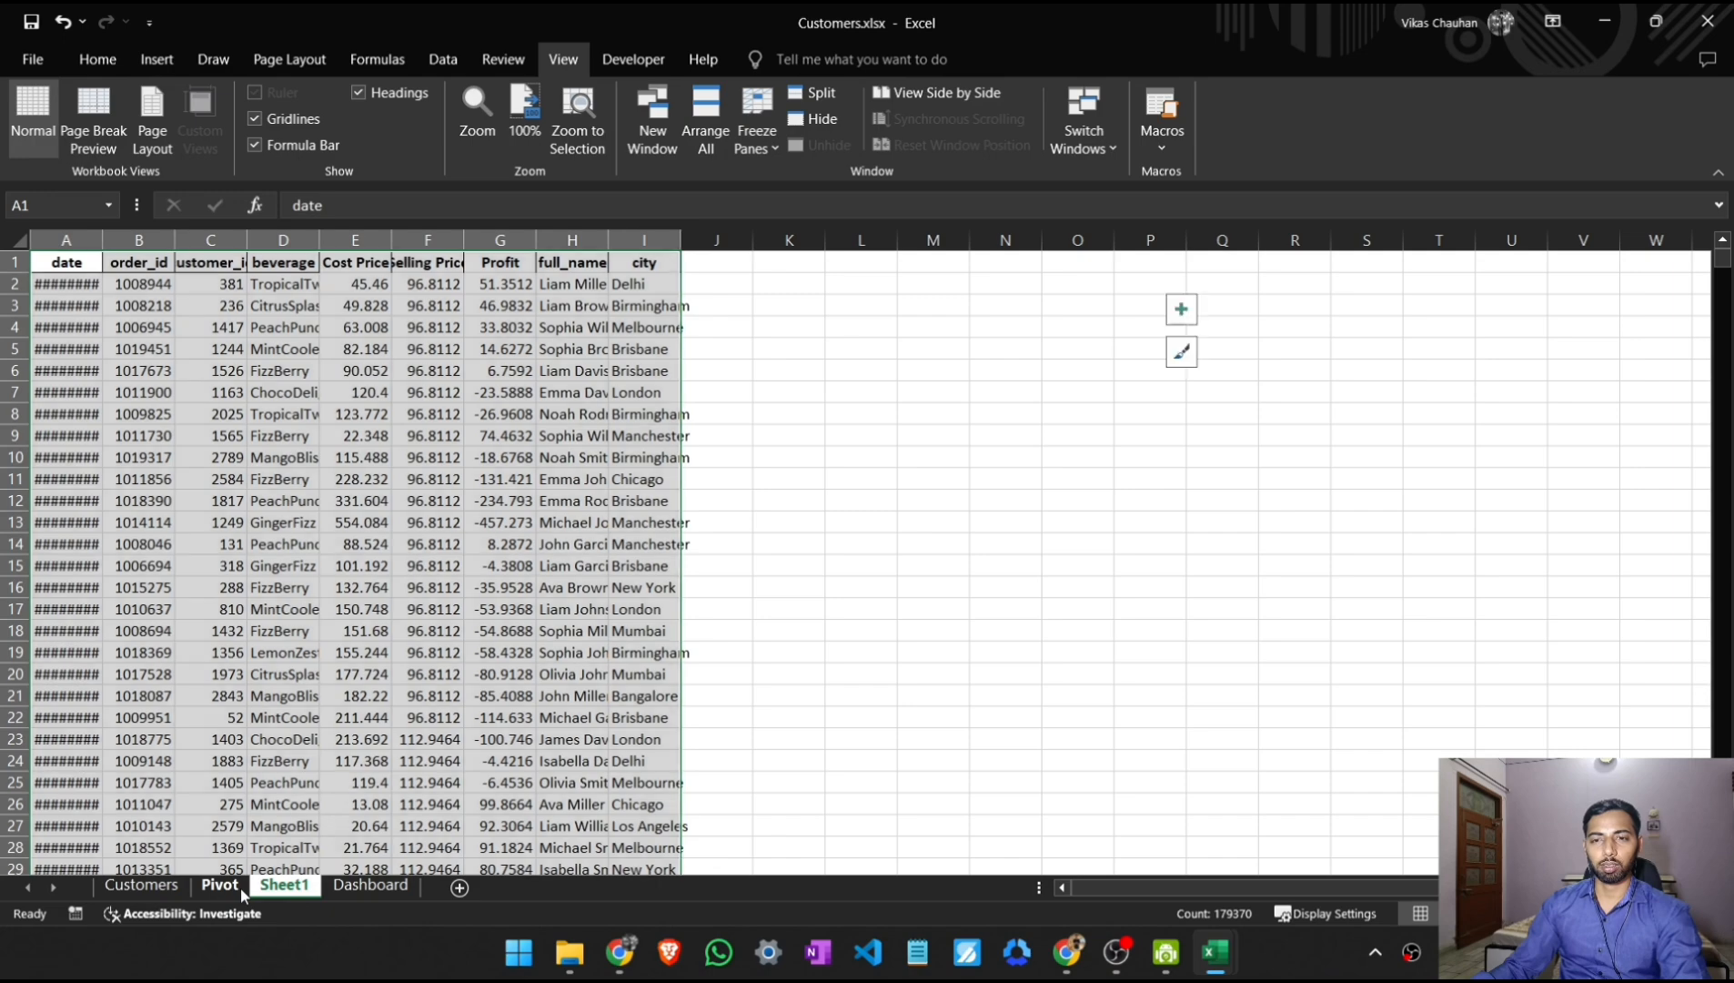
click(238, 887)
scroll(534, 737, down, 3)
scroll(534, 737, up, 9)
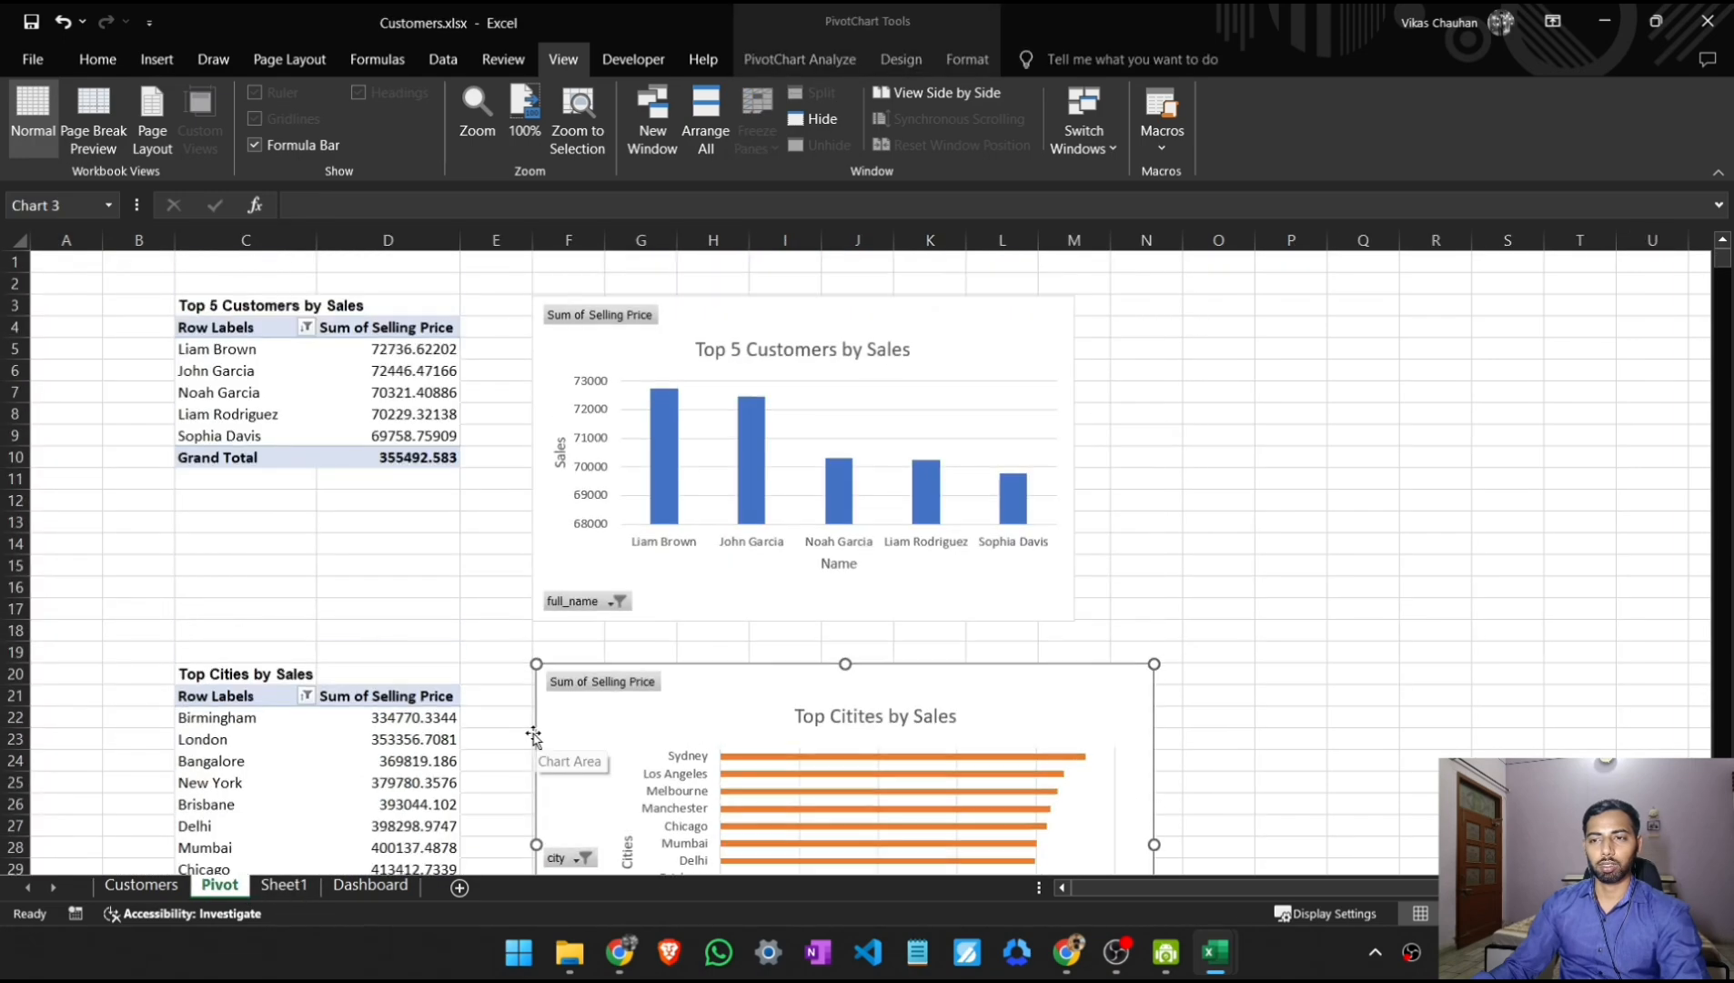
click(782, 433)
click(1102, 311)
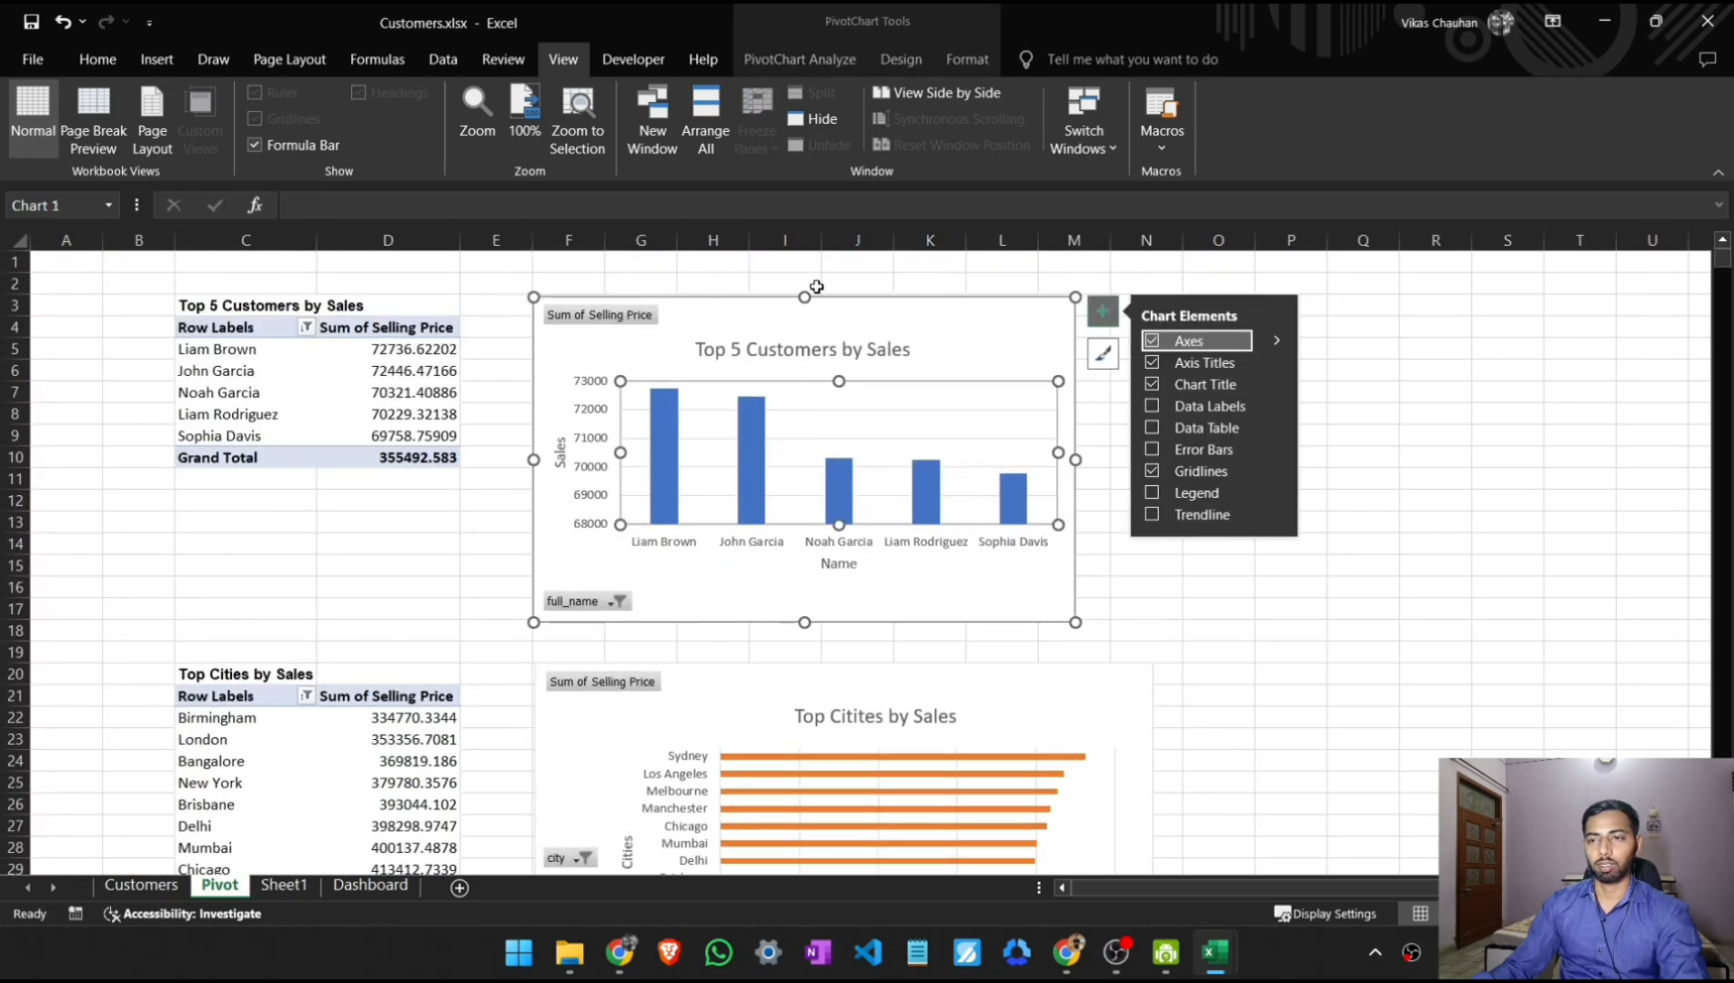
Step: Paste the Top 5 Customers by Sales chart at H4 on the Dashboard sheet, beside the cities chart
click(284, 885)
click(367, 885)
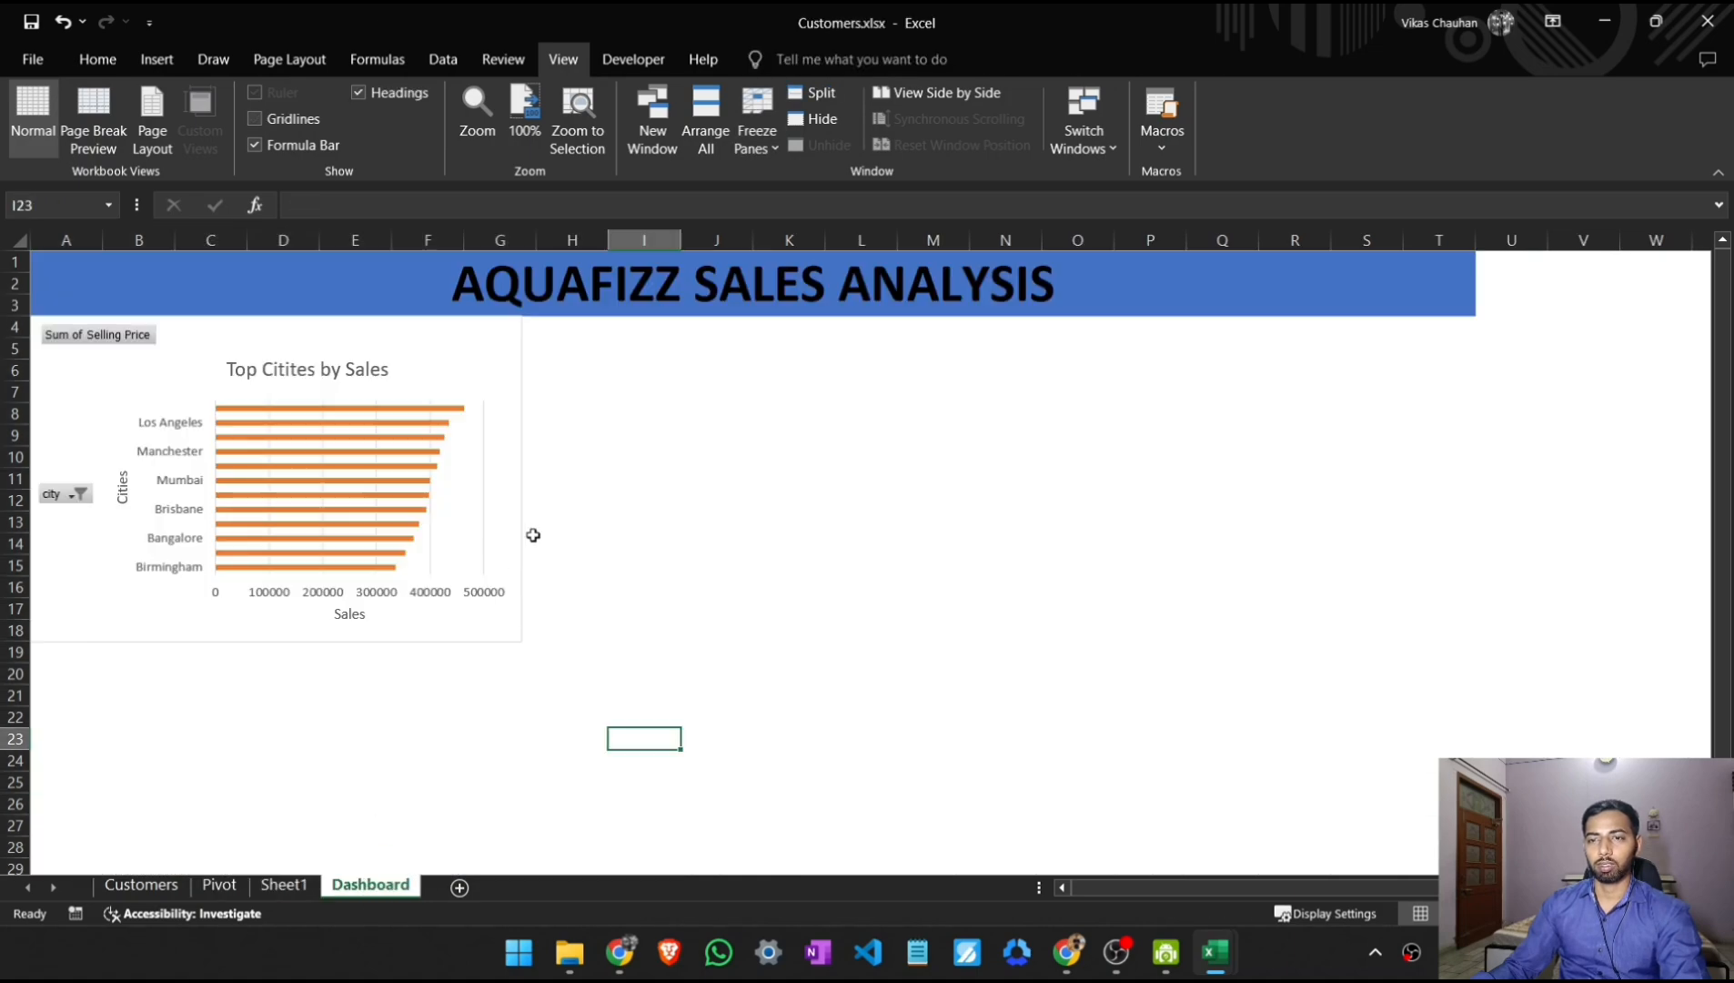
click(559, 331)
key(ctrl+v)
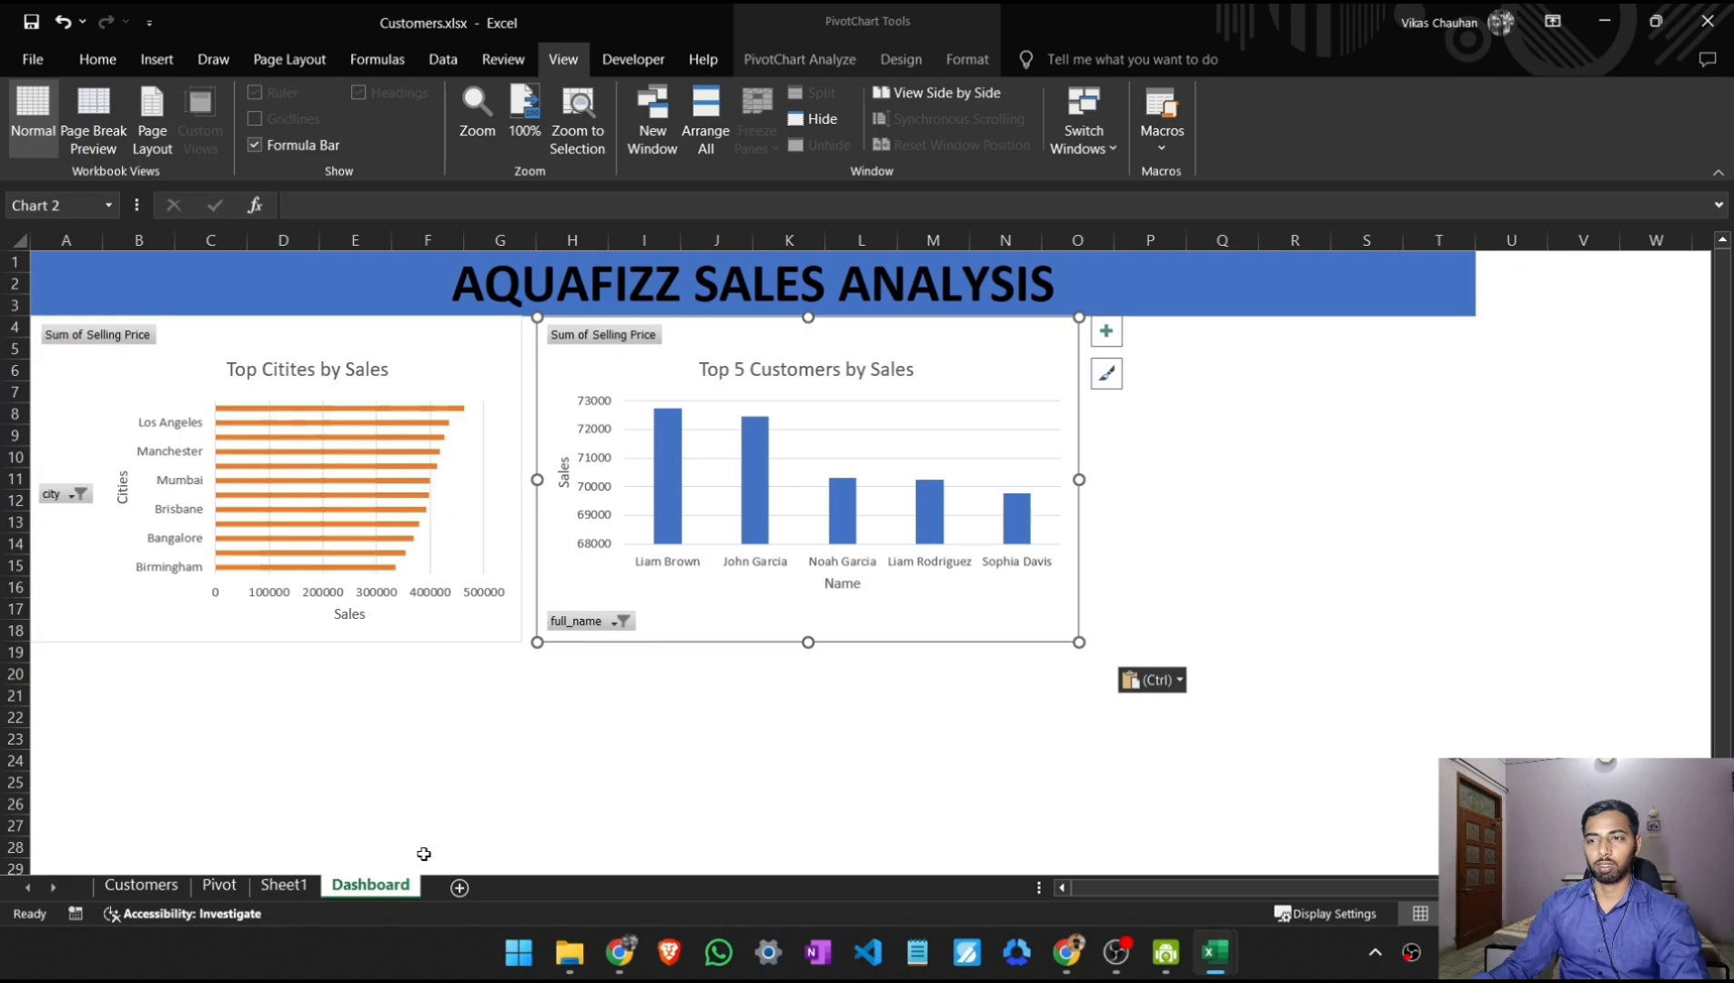
Step: Copy the Highest Profit % Beverage chart from the Pivot sheet
click(219, 885)
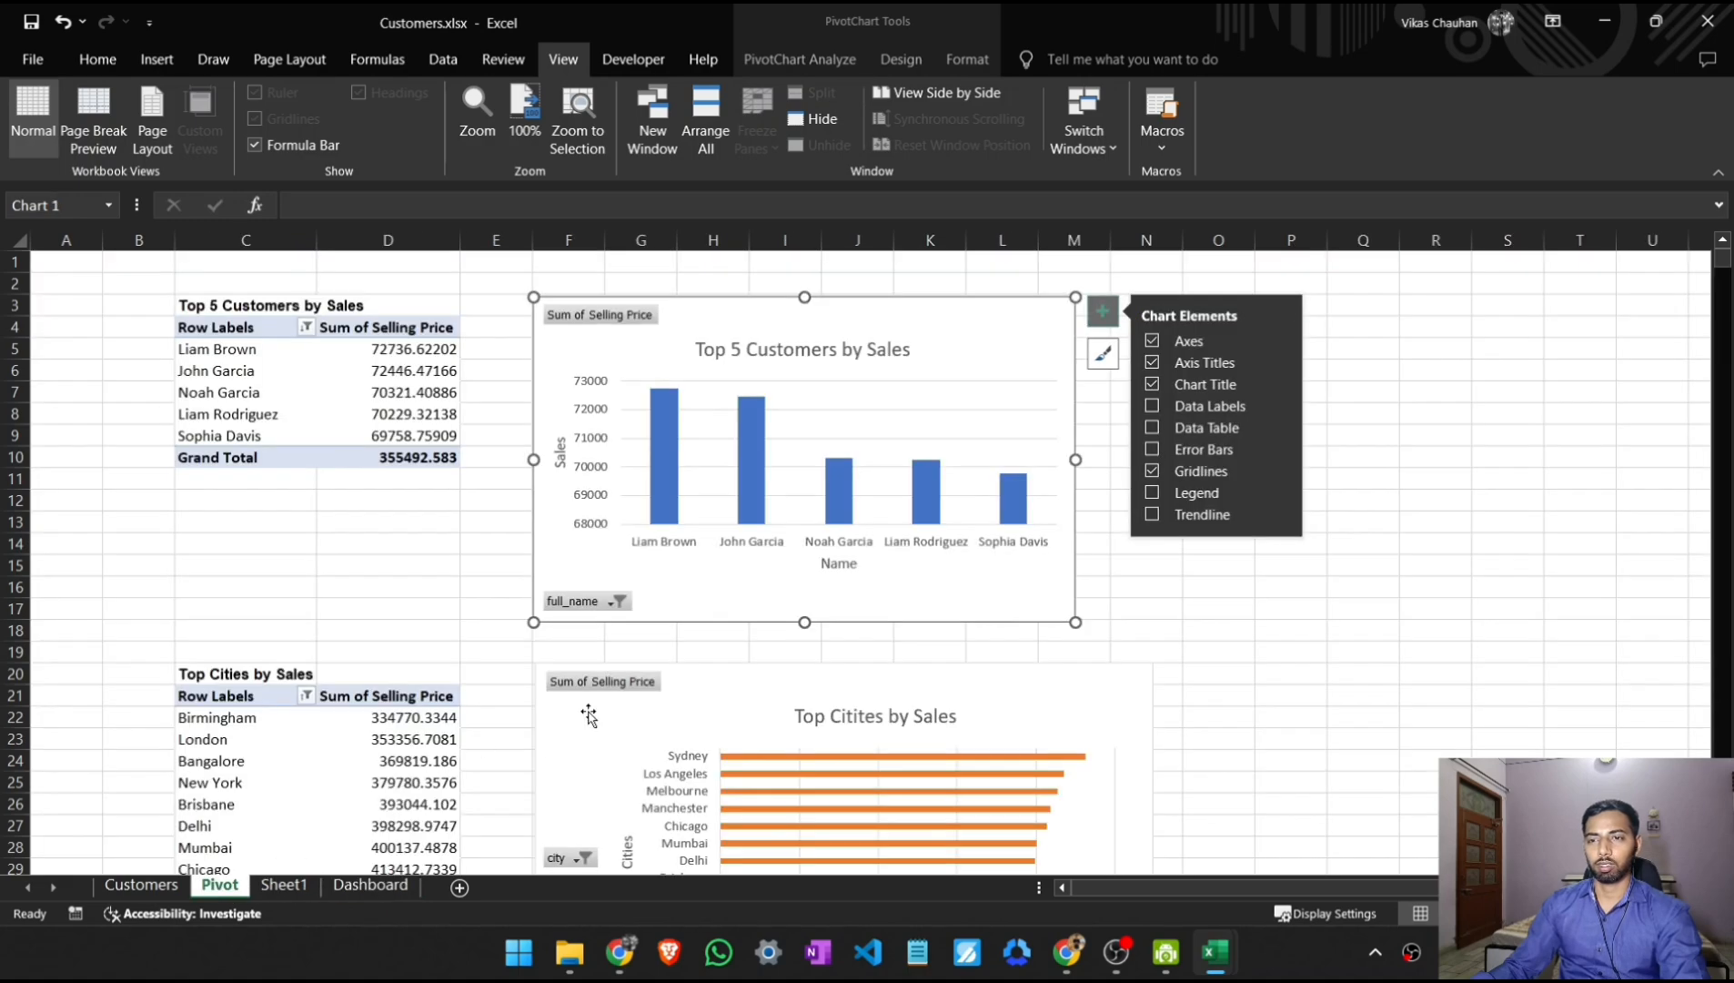
scroll(588, 716, down, 13)
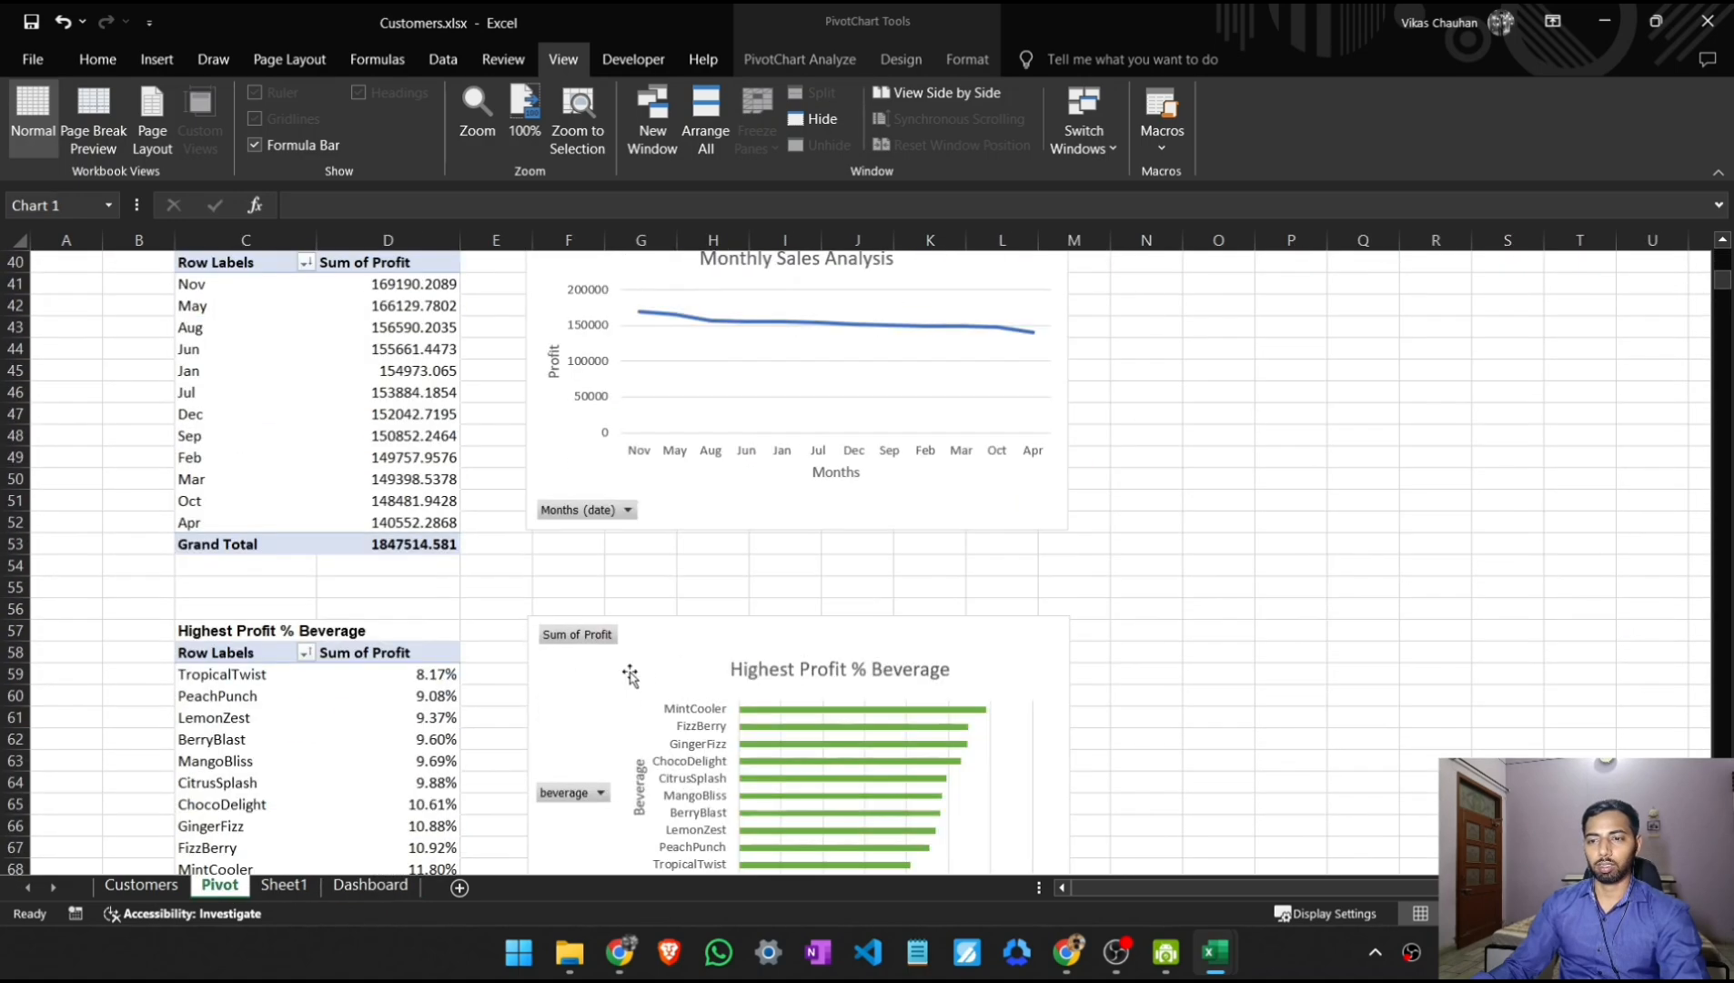
click(630, 674)
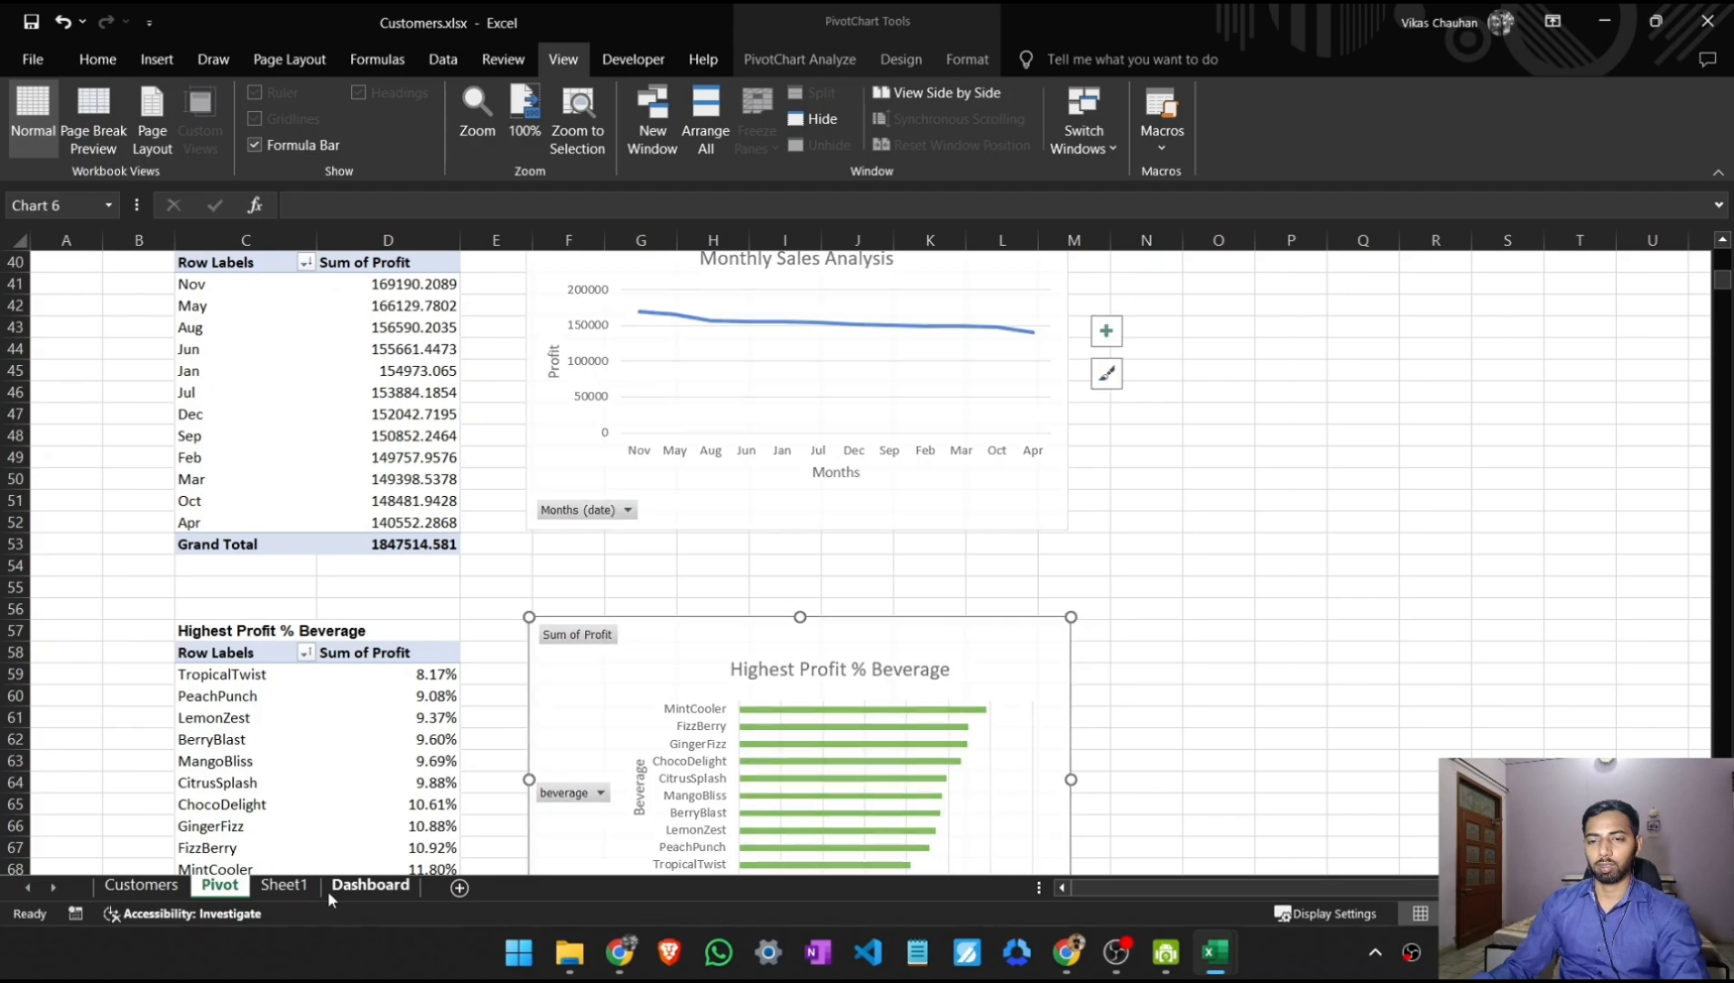
Step: Paste the beverage profit chart beside the customers chart on the Dashboard sheet and shrink it to span about columns O–V, rows 4–17
click(370, 884)
click(1148, 345)
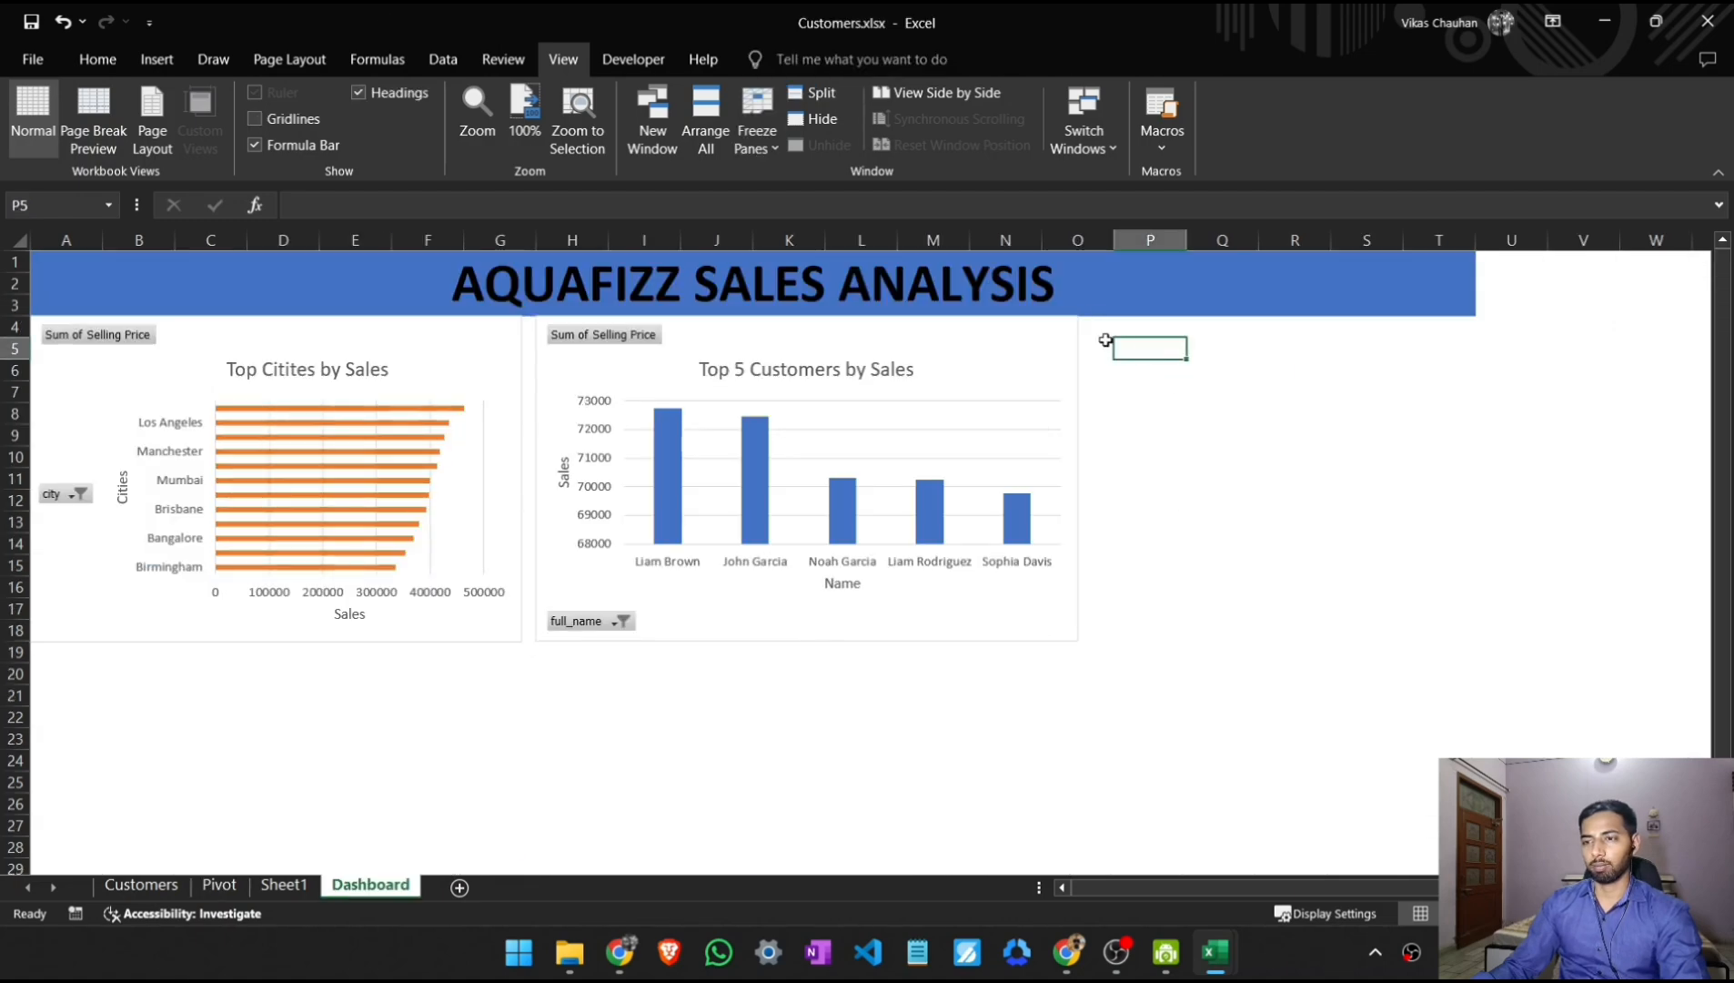
key(ctrl+v)
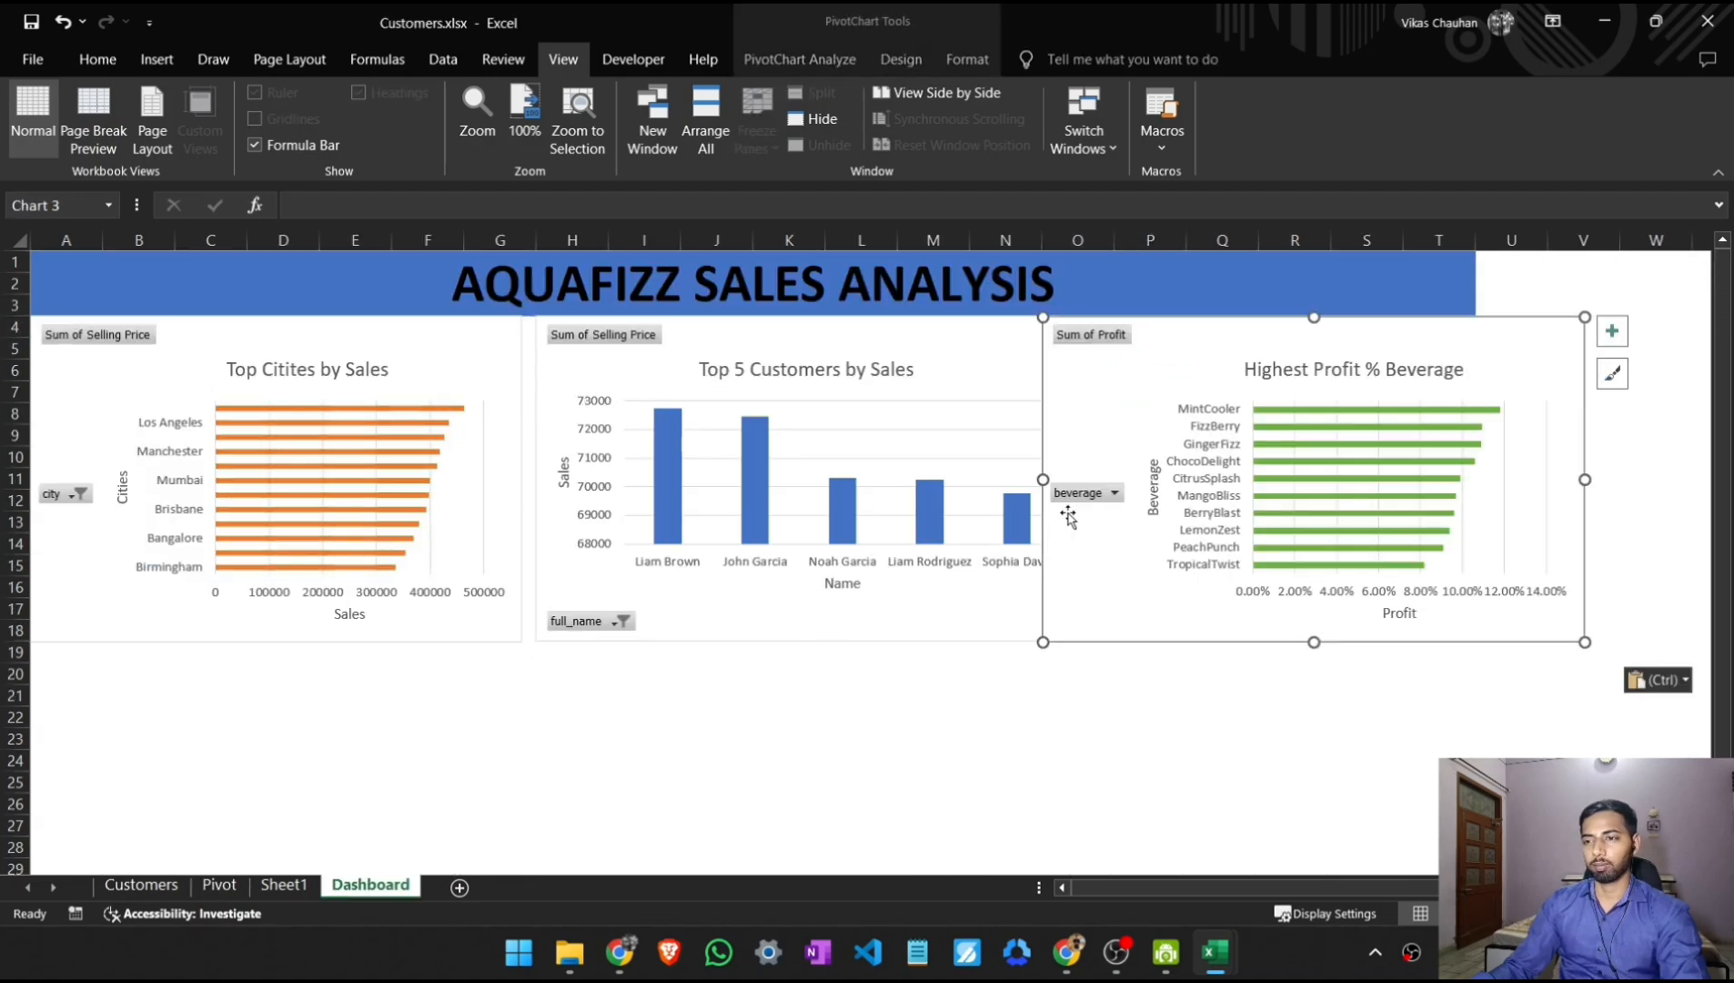
drag(1045, 643, 1081, 624)
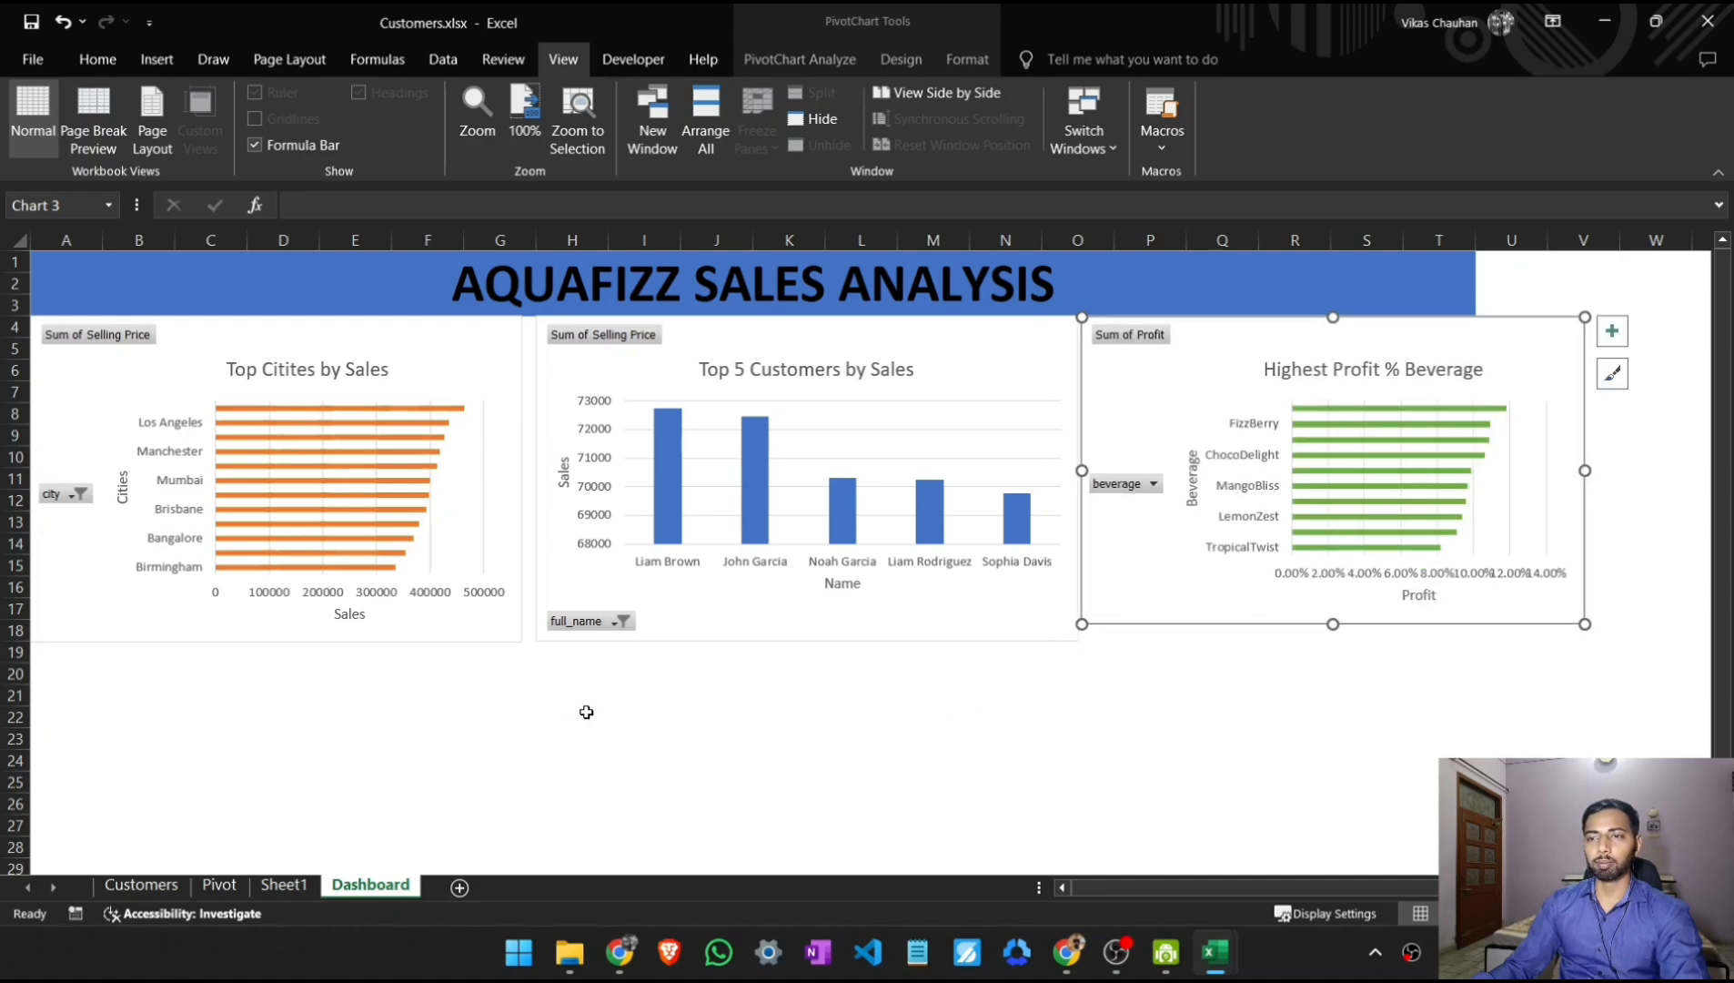
Step: Copy the Monthly Sales Analysis chart from the Pivot sheet and paste it at A20 on the Dashboard sheet, below the cities chart
scroll(443, 682, down, 1)
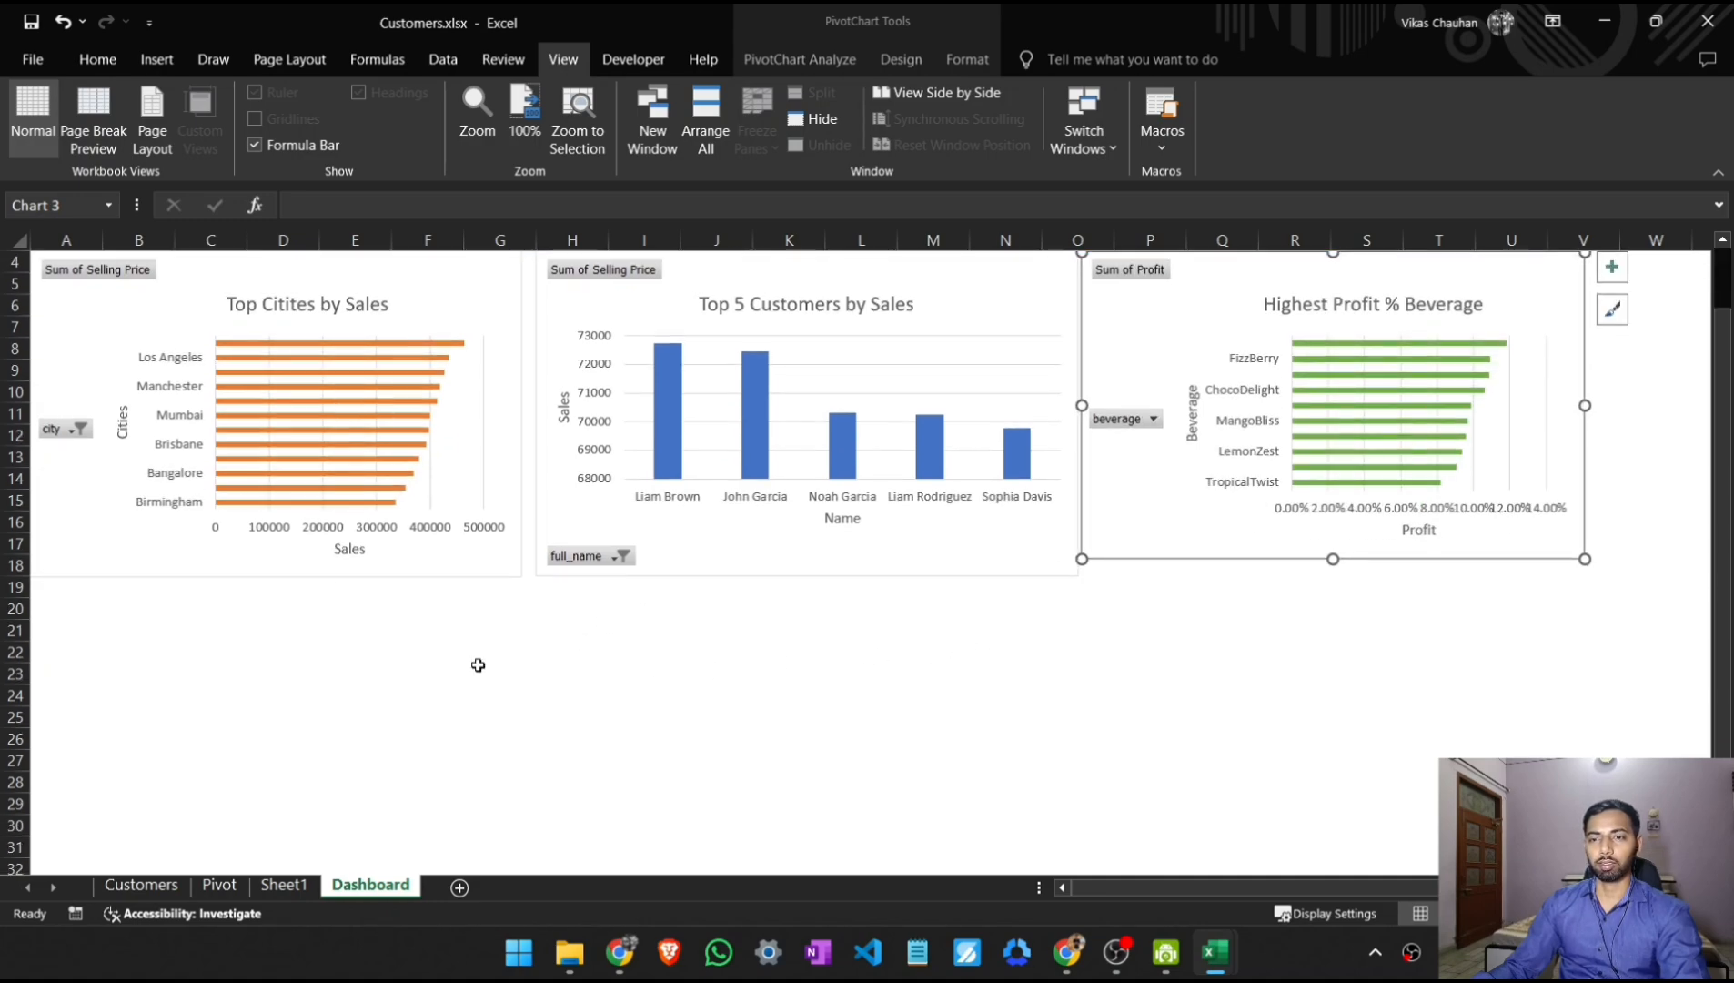
click(98, 605)
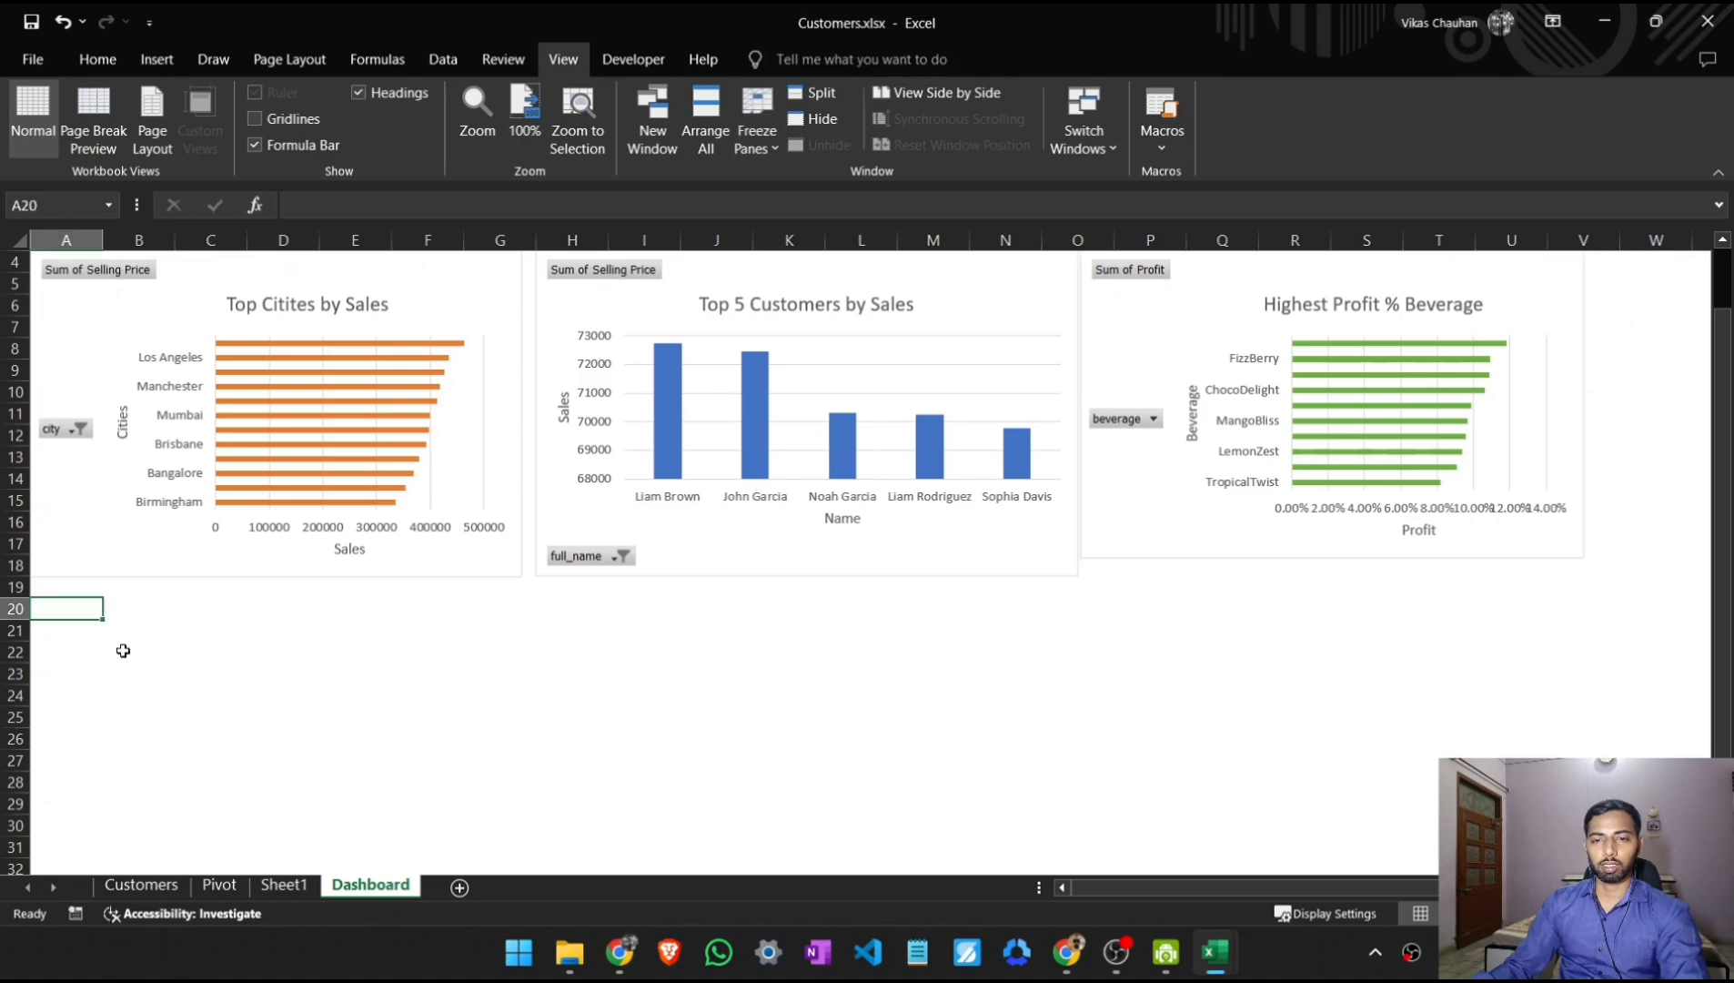
click(277, 884)
click(219, 884)
scroll(590, 753, down, 1)
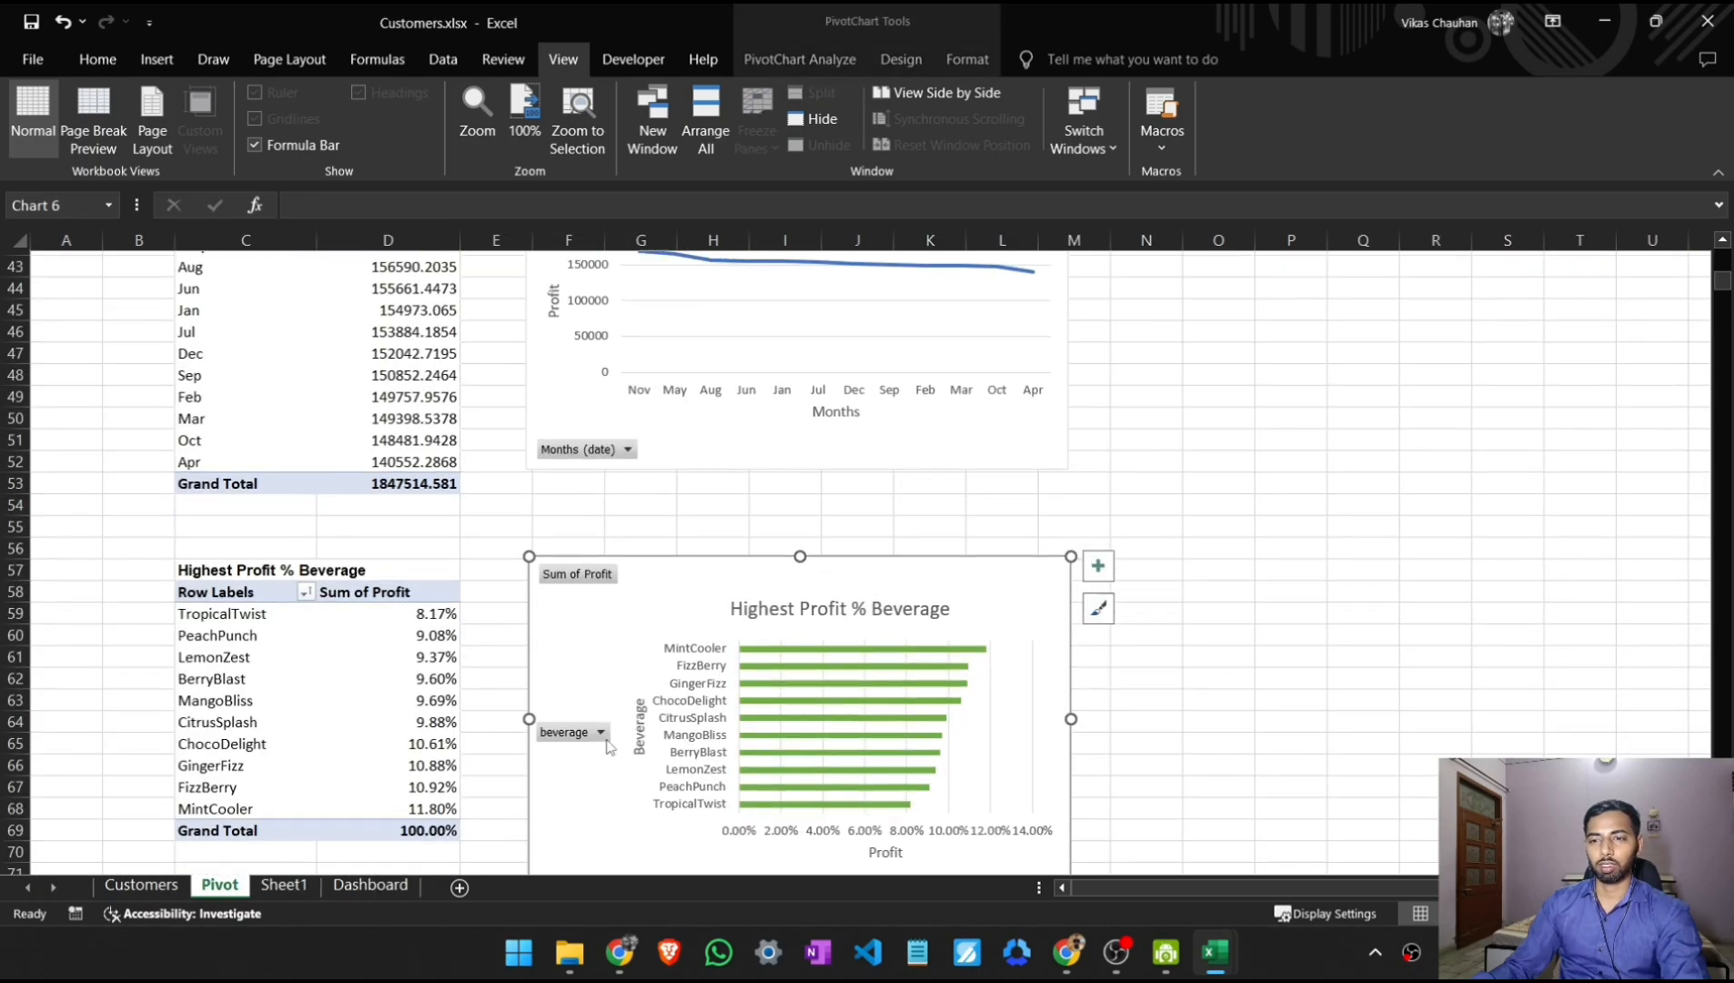
scroll(591, 753, up, 2)
click(580, 498)
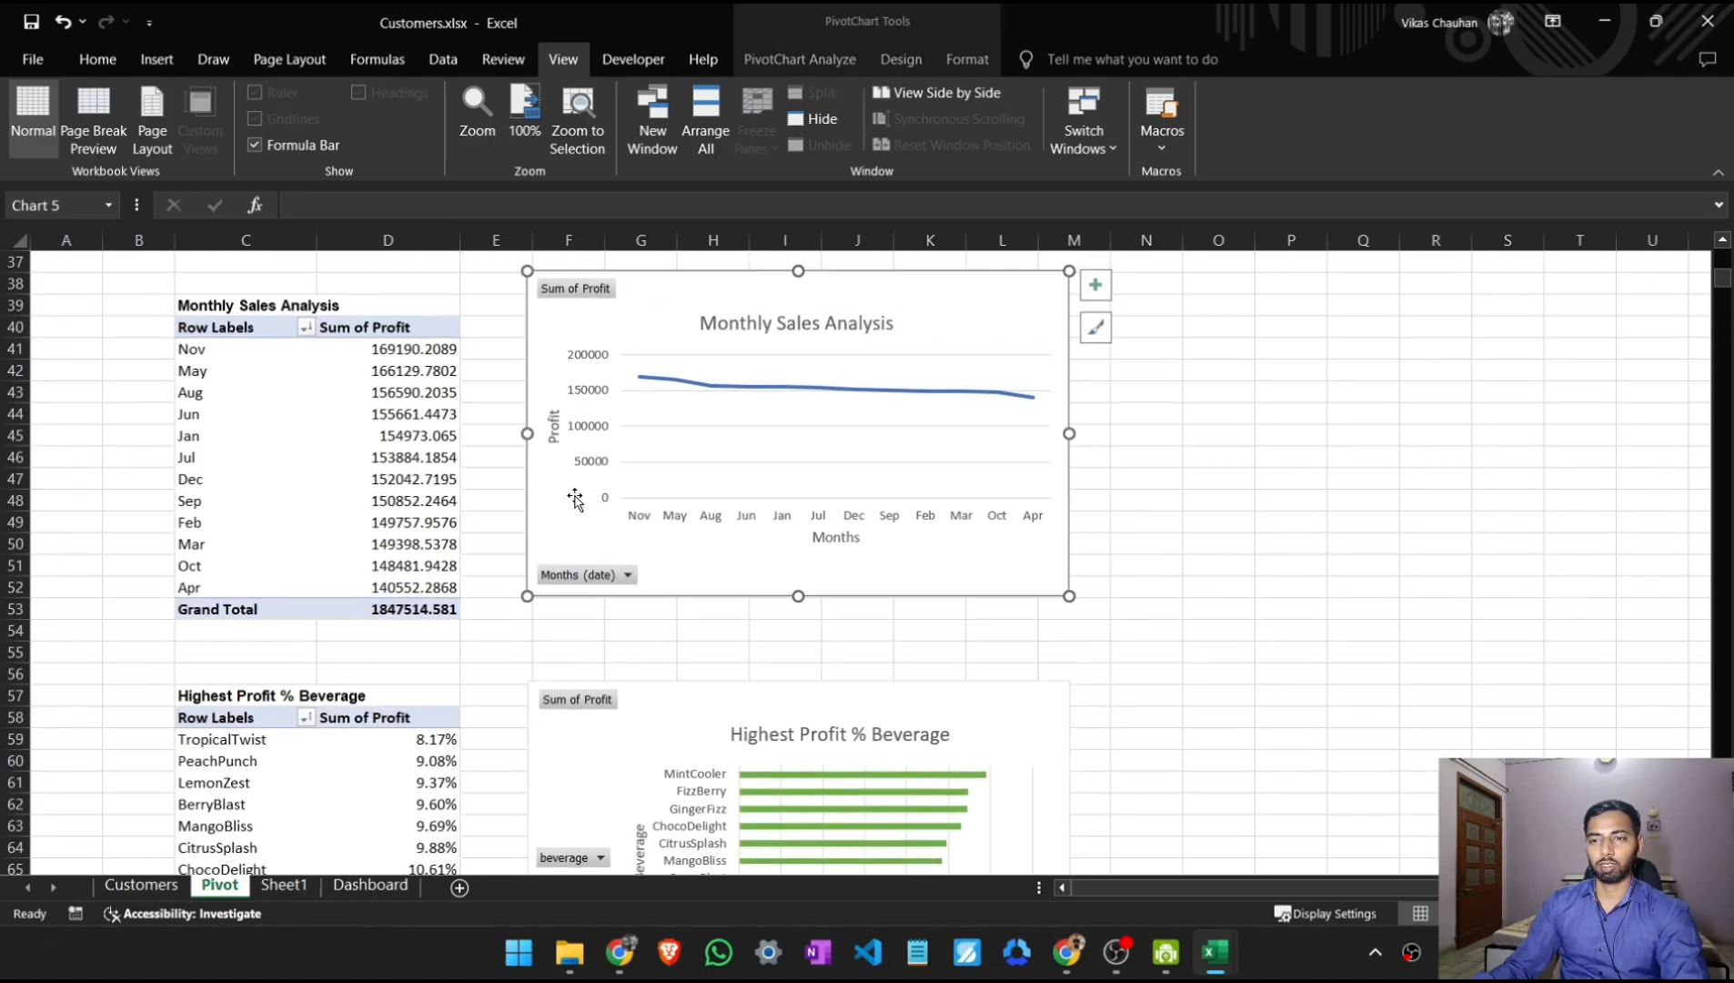
click(370, 887)
key(ctrl+v)
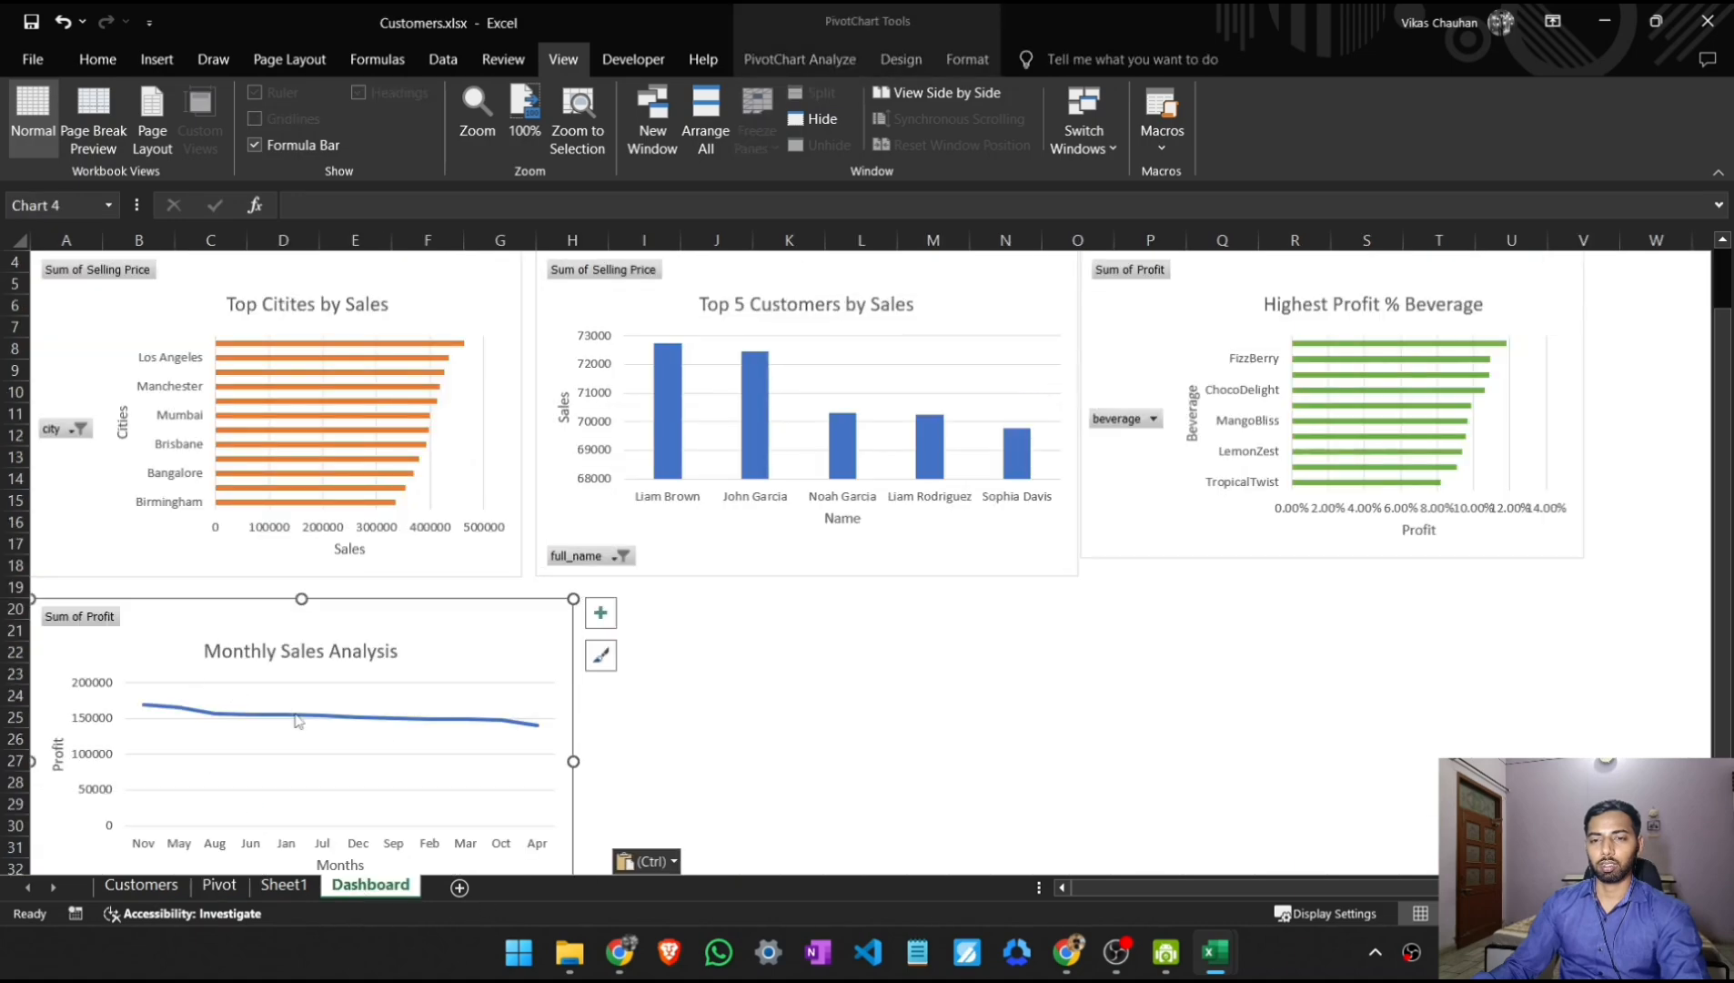
Step: Copy the Top 10 Purchasers of each Beverage chart from the Pivot sheet
click(270, 887)
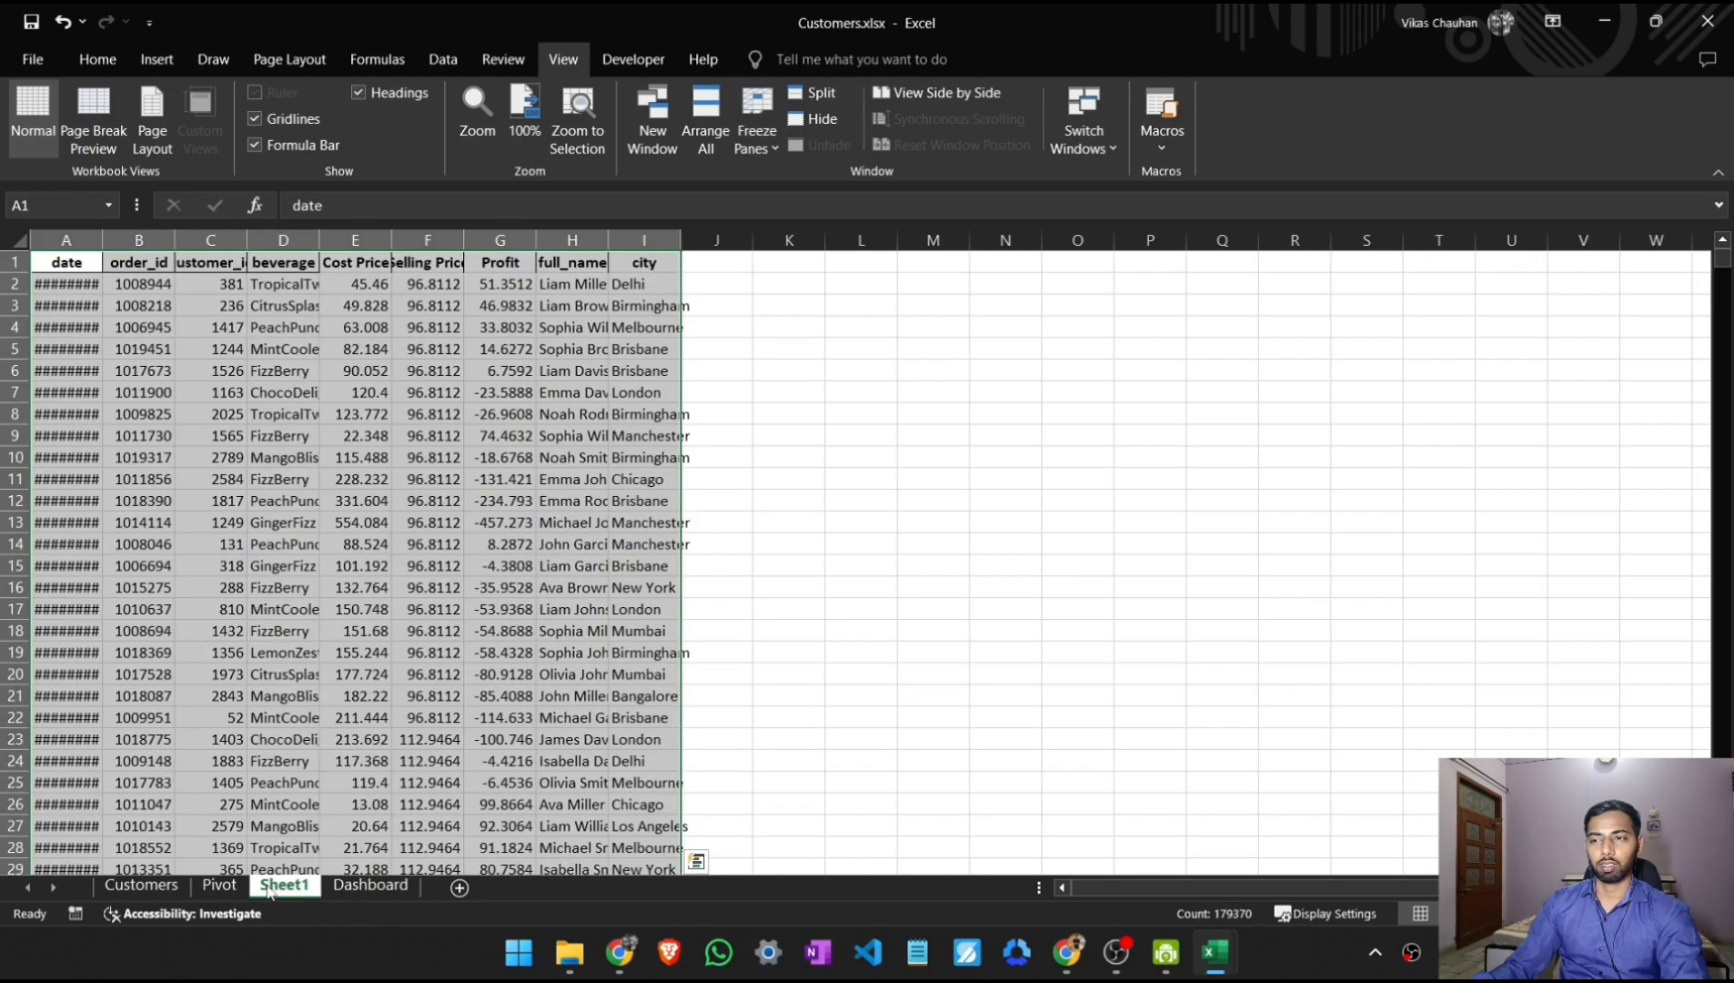
click(219, 886)
scroll(832, 681, down, 5)
scroll(833, 681, down, 6)
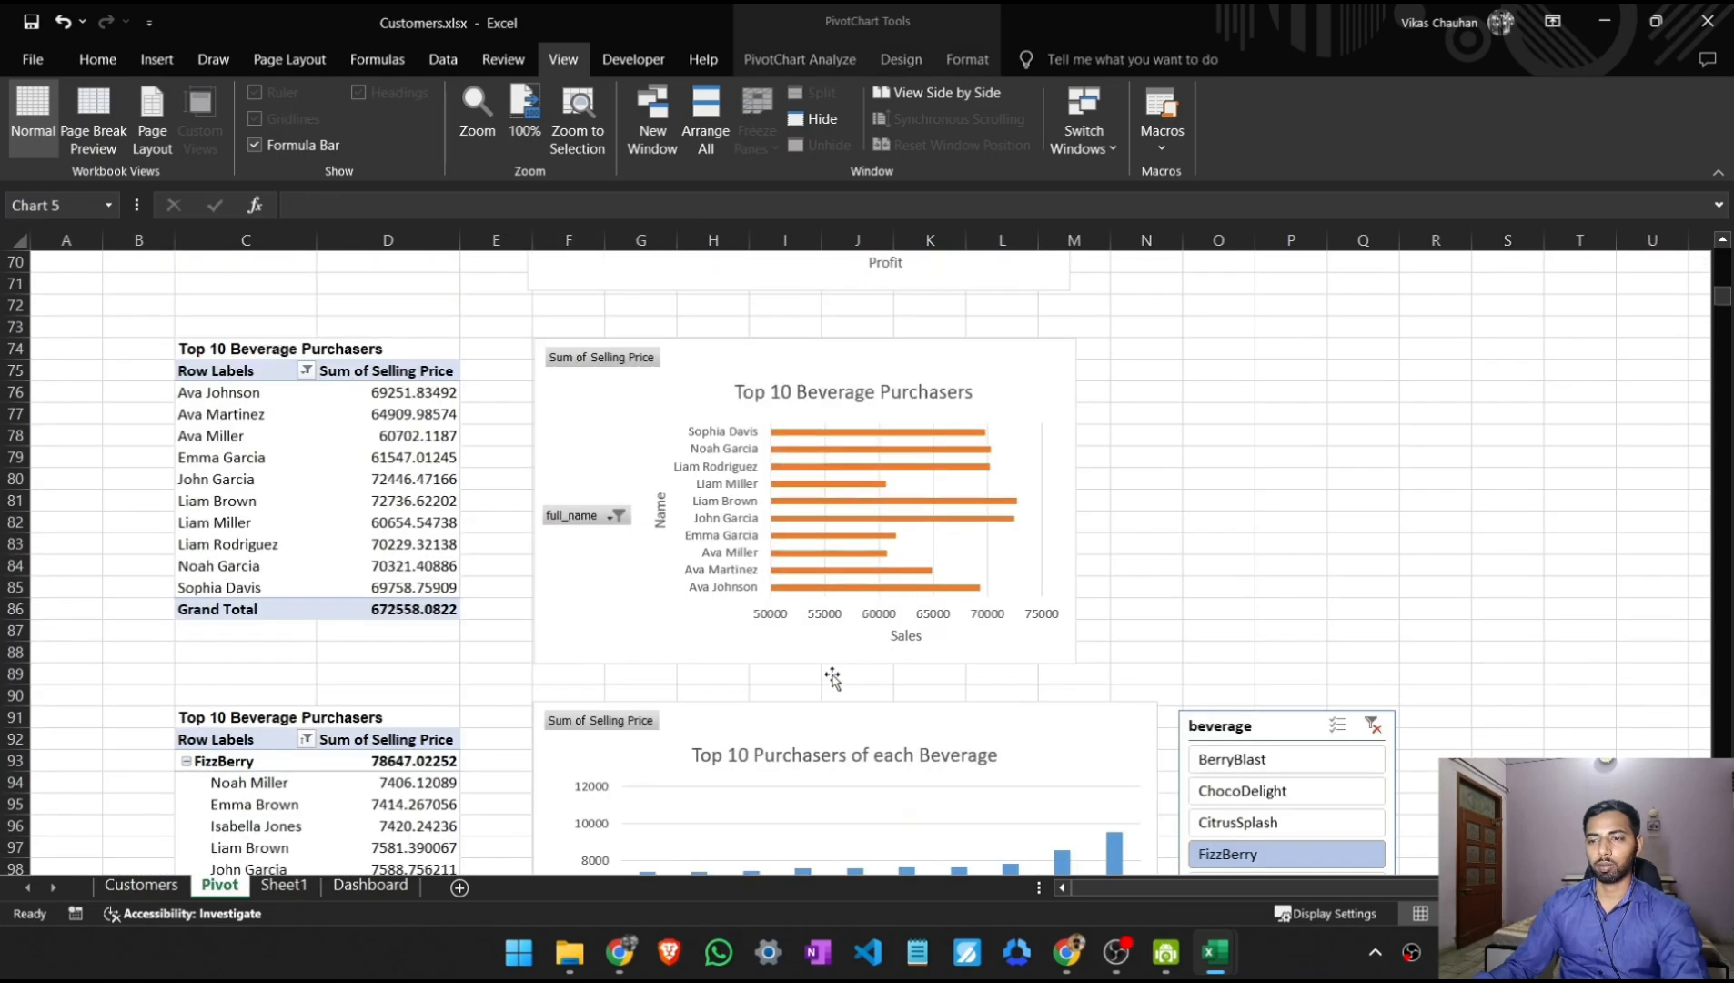
scroll(832, 680, up, 2)
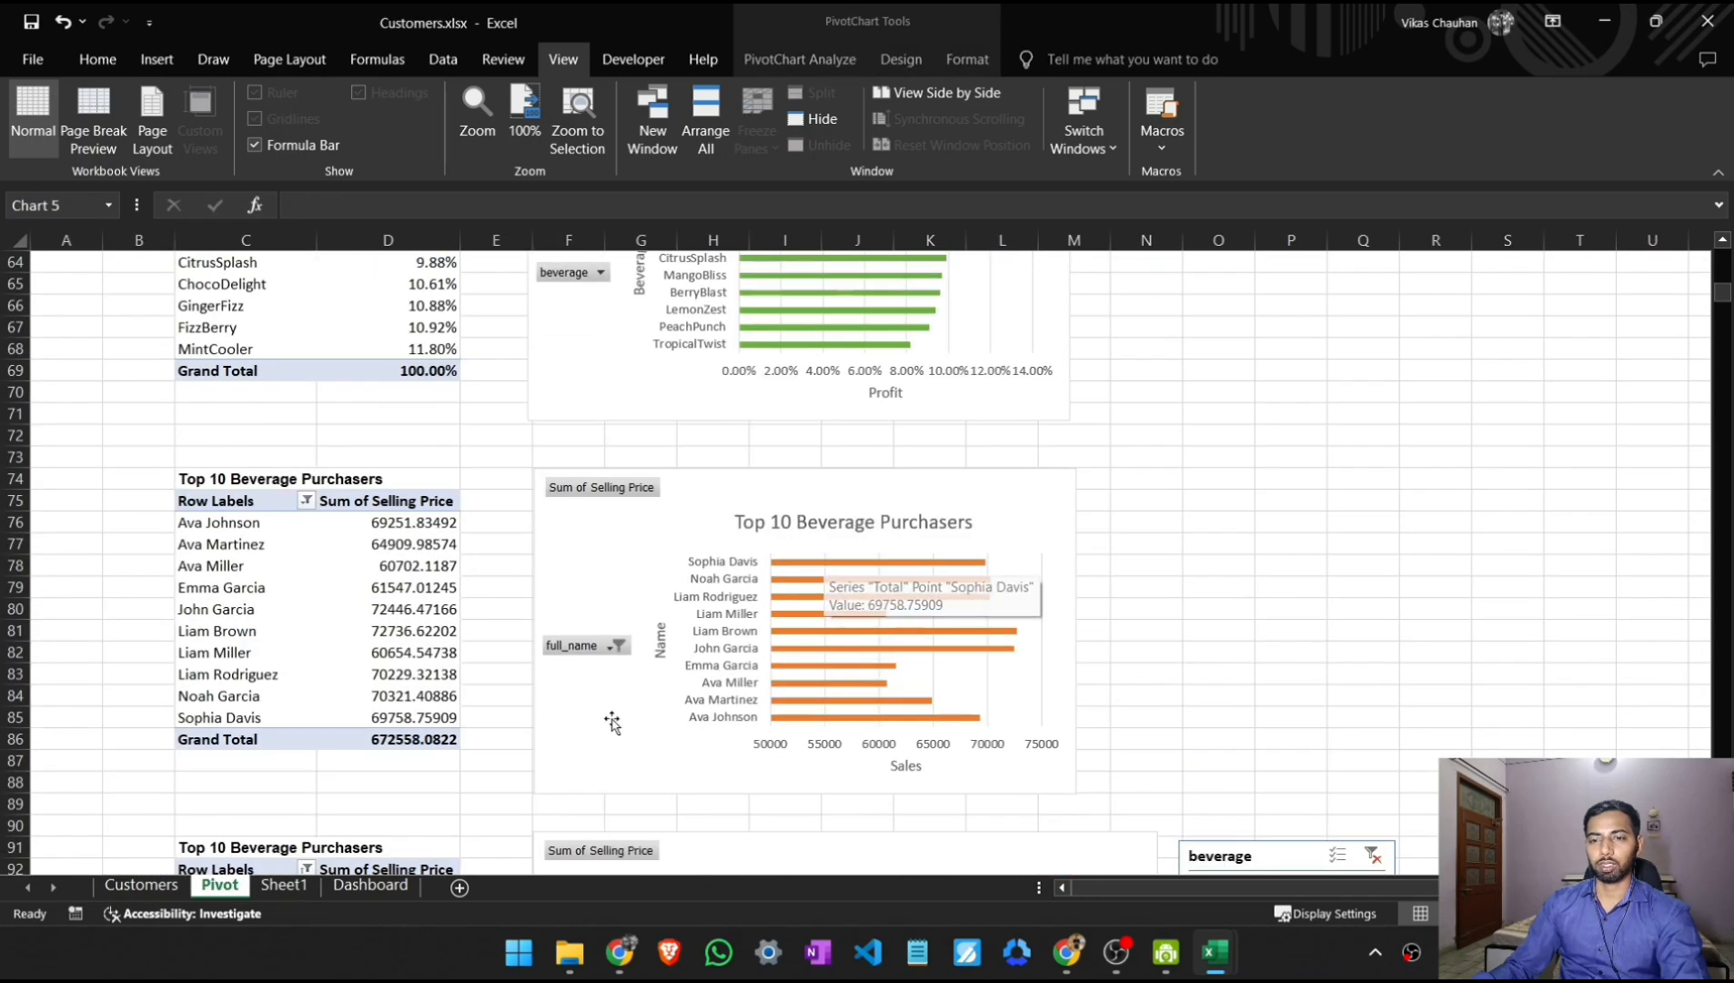
scroll(755, 764, down, 5)
click(728, 537)
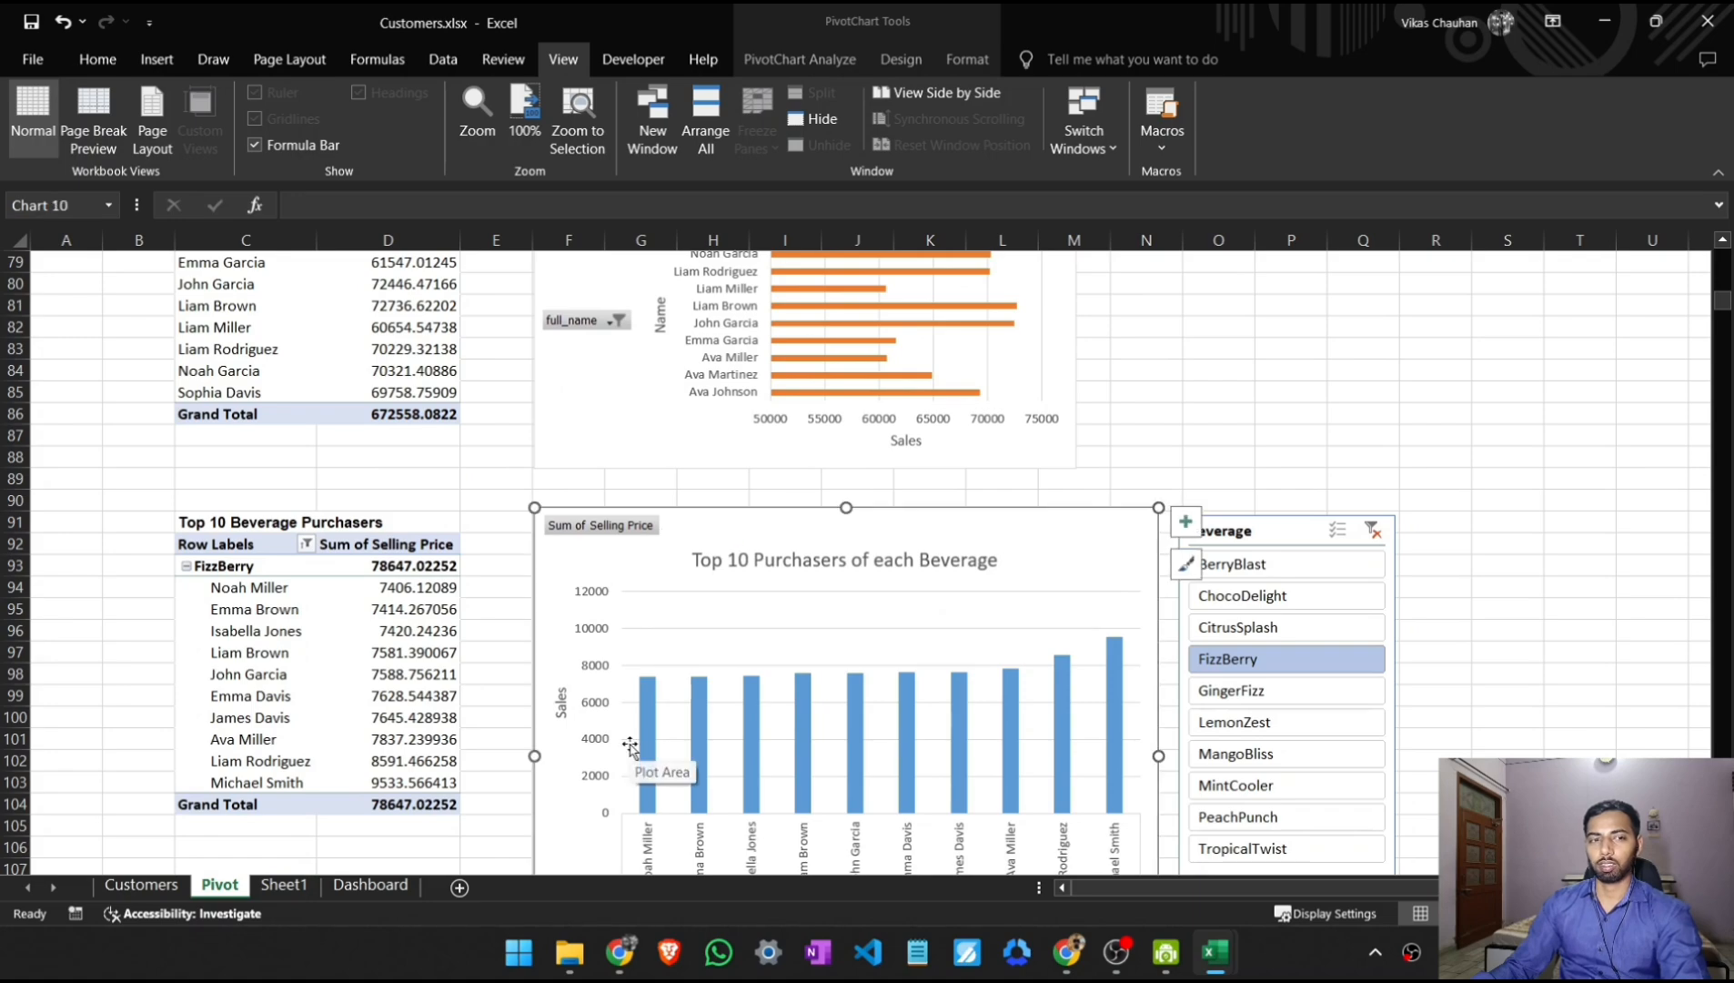
scroll(631, 748, down, 2)
Step: Paste the Top 10 Purchasers of each Beverage chart at I20 on the Dashboard sheet, beside the monthly chart
click(280, 886)
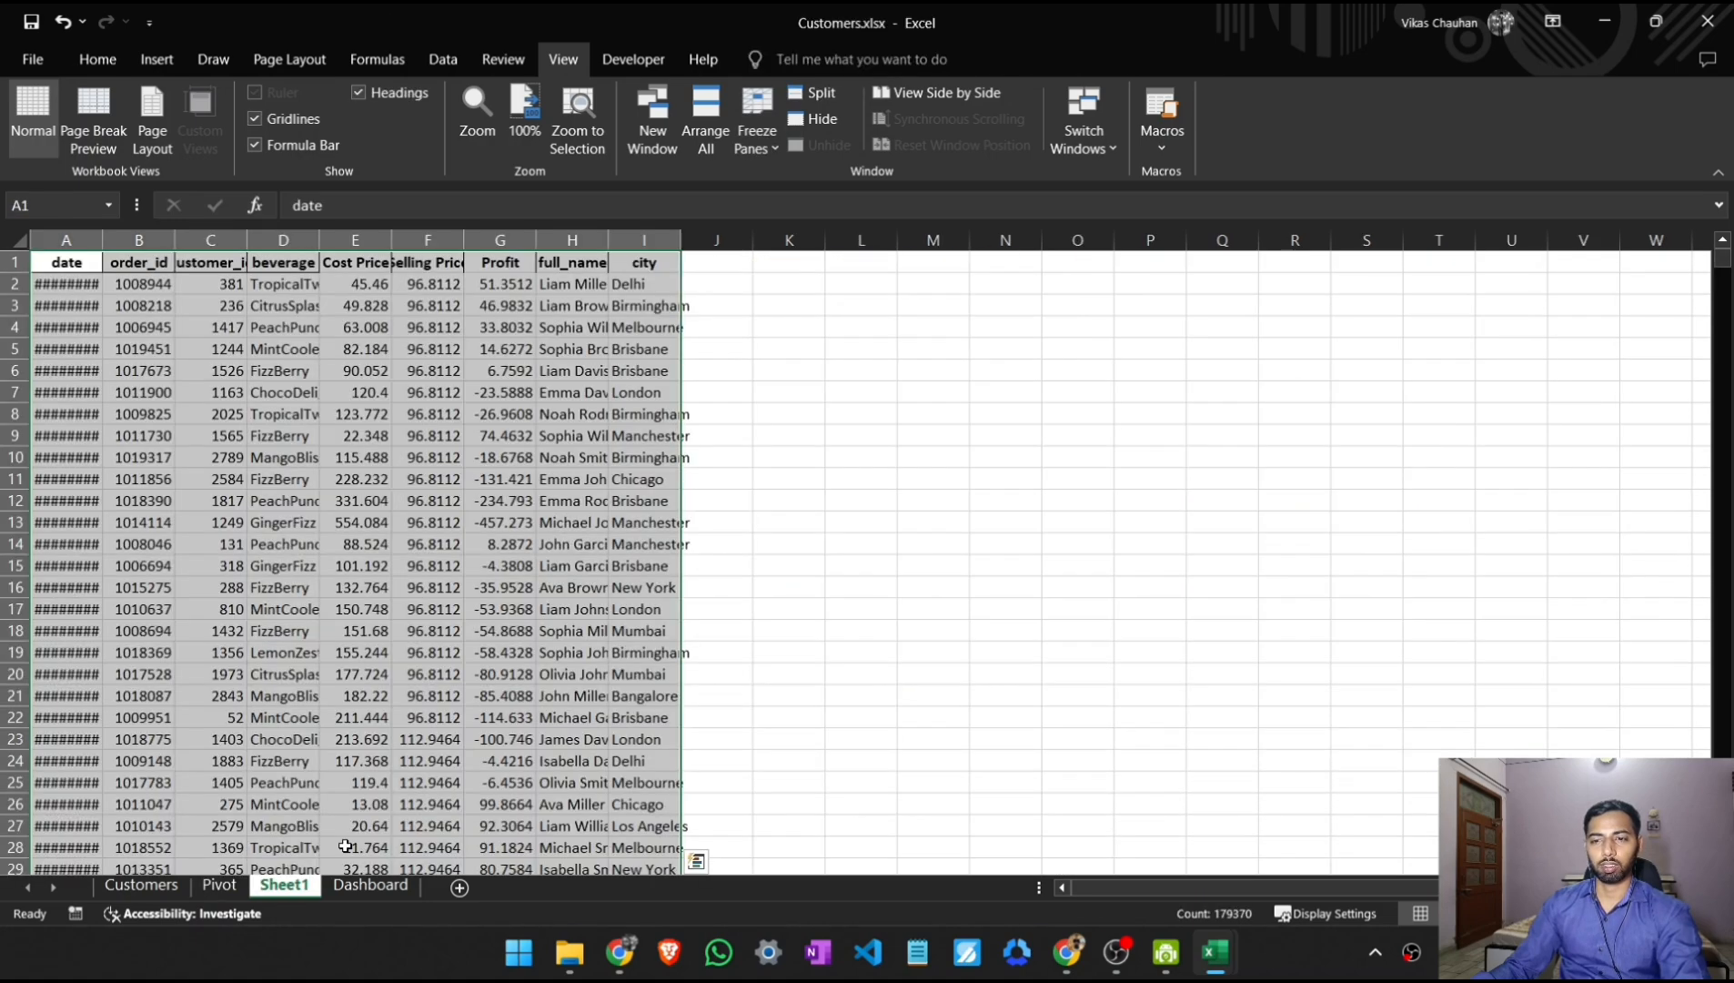
click(375, 887)
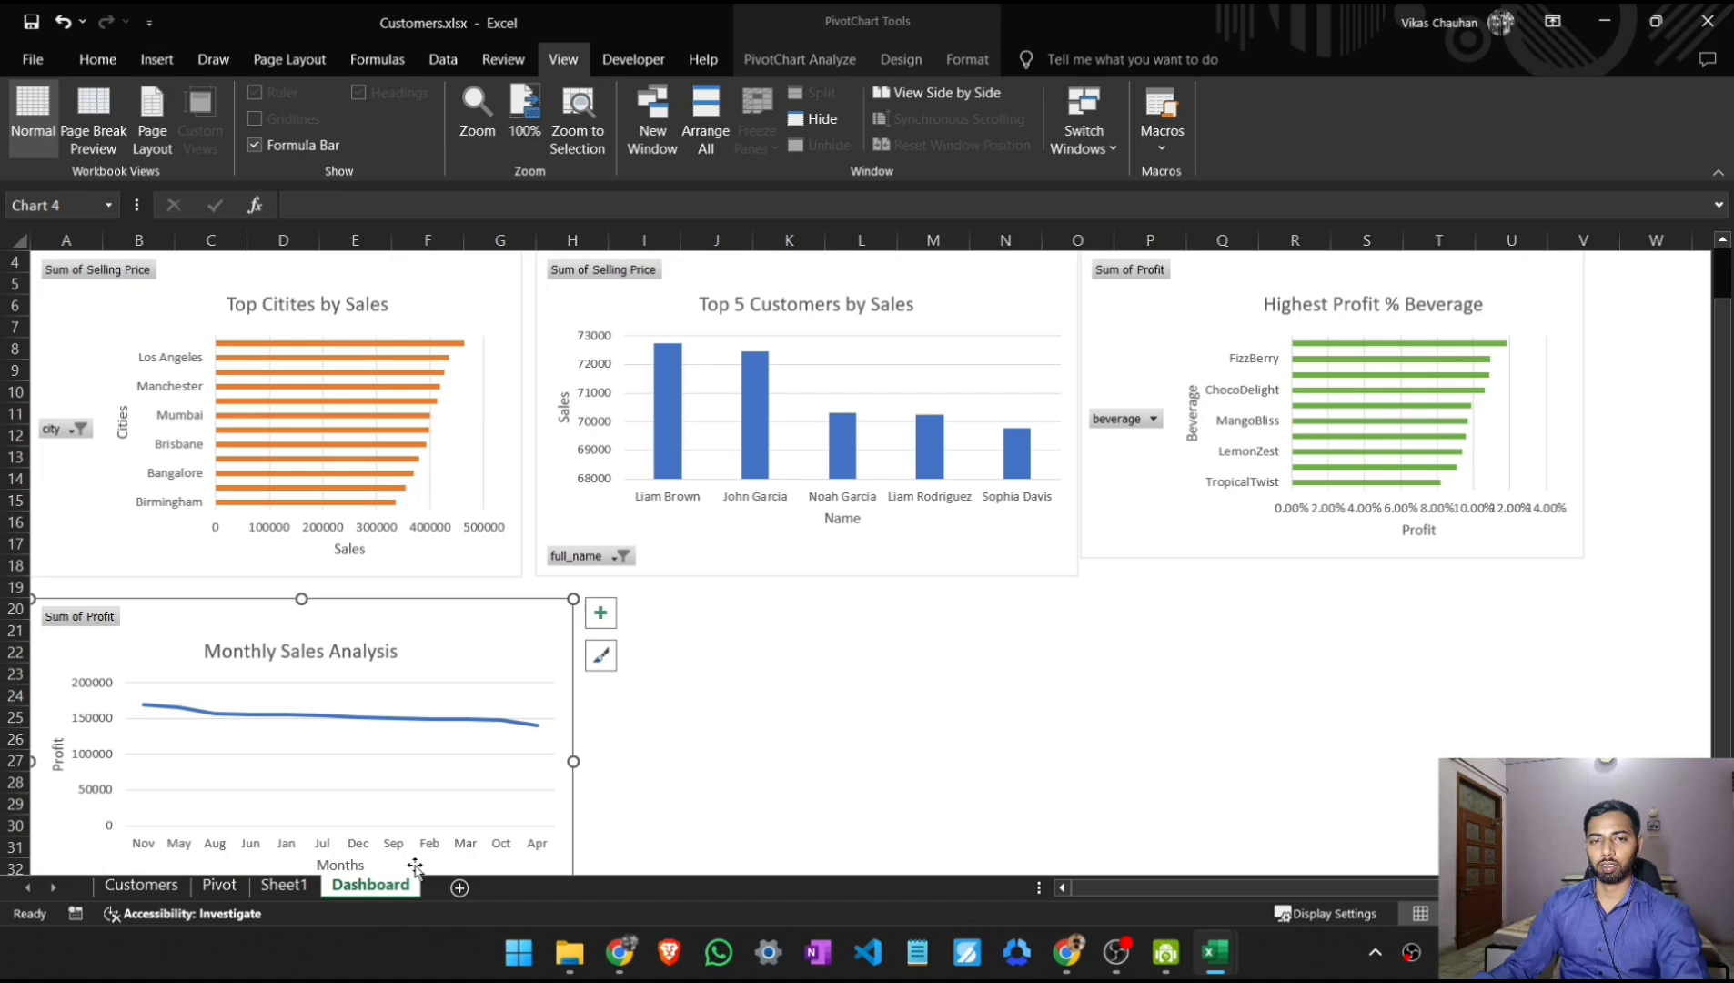
click(658, 617)
key(ctrl+v)
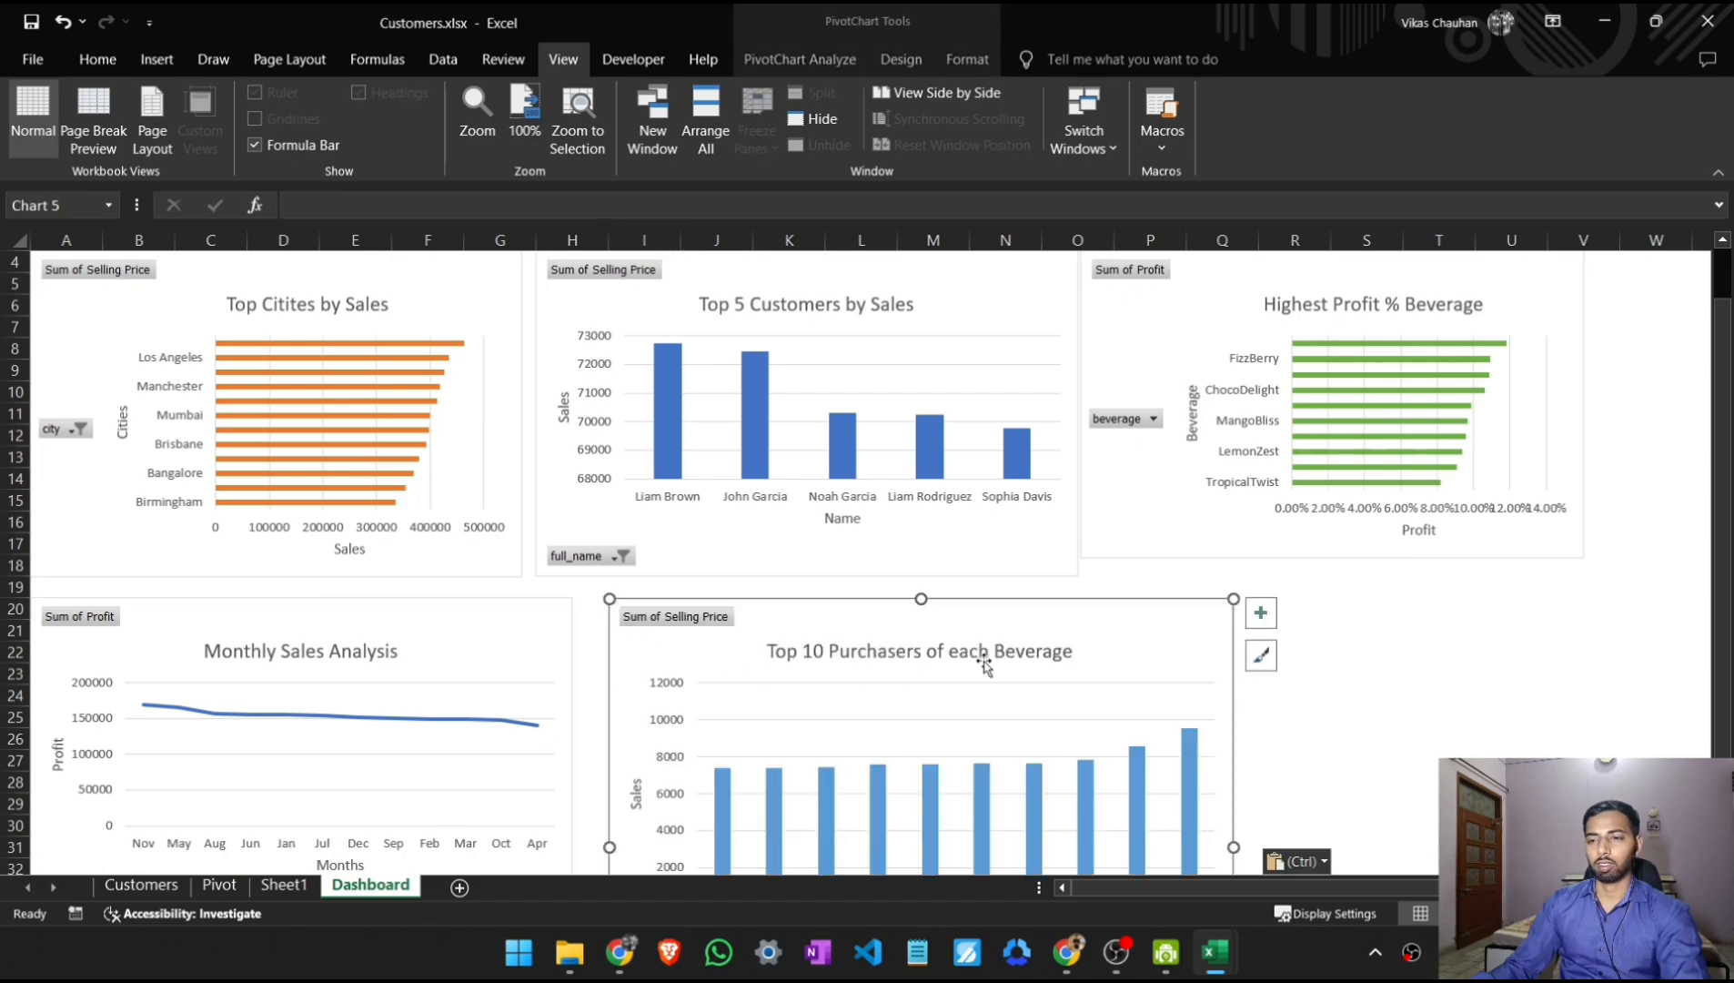
Step: Copy the beverage slicer from the Pivot sheet and paste it at S20 on the Dashboard sheet
click(219, 884)
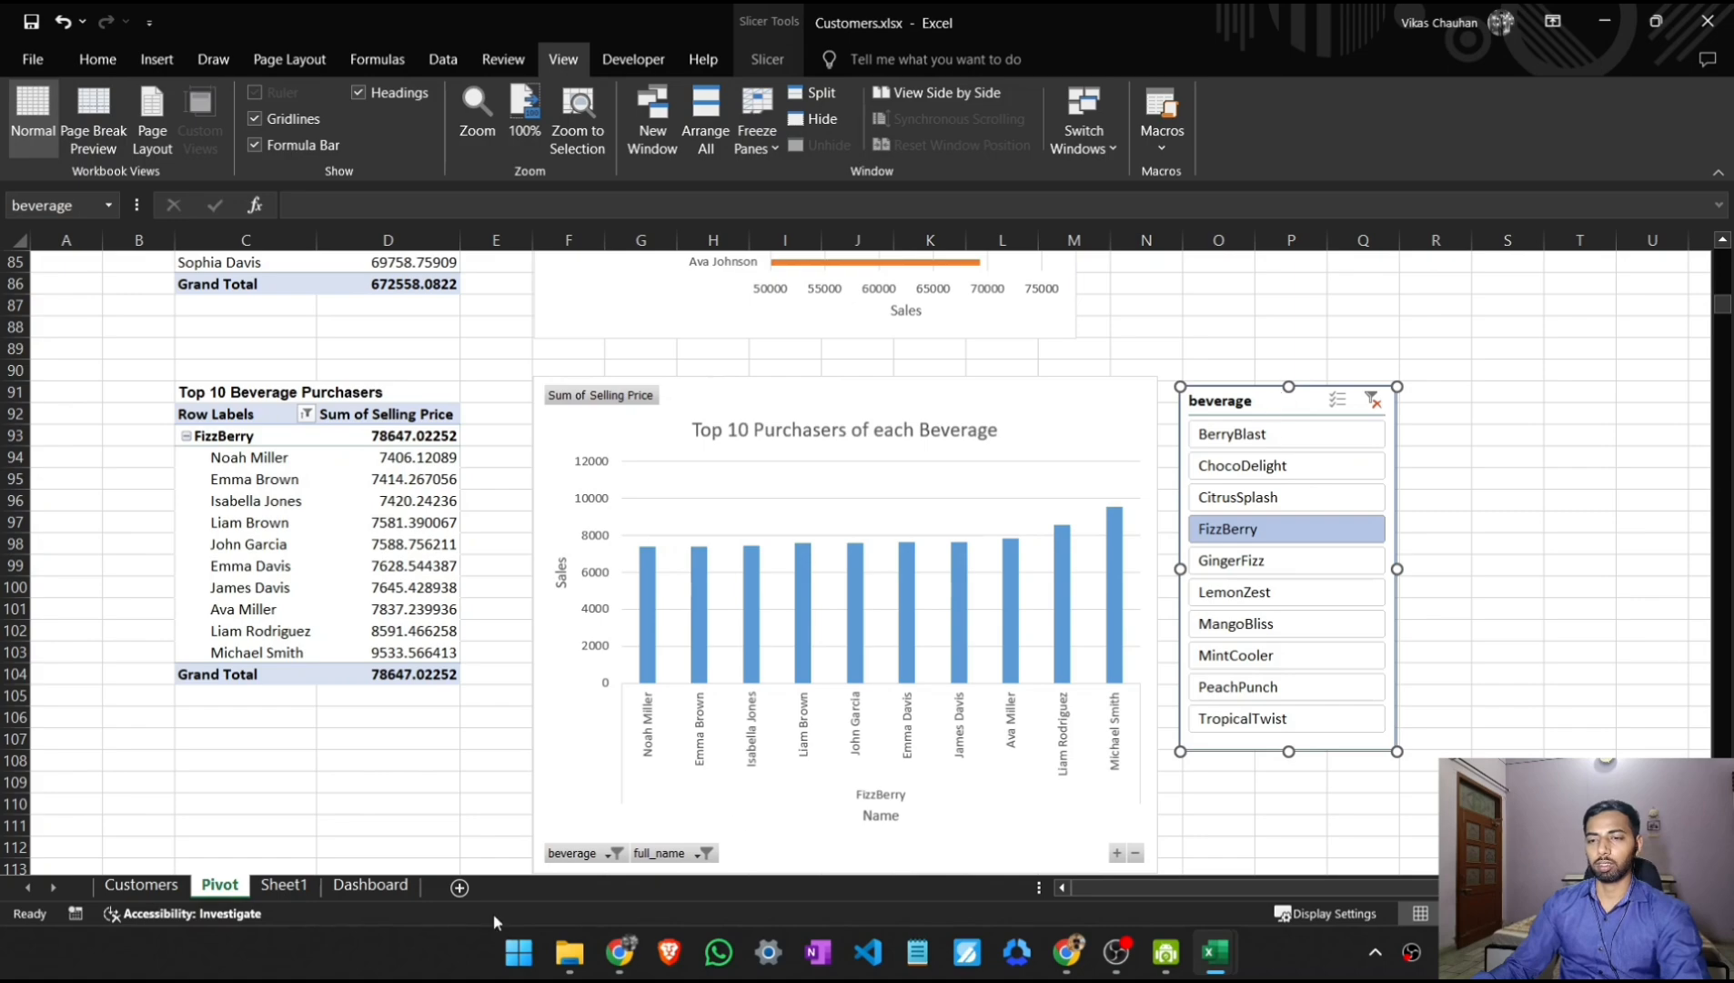
click(284, 884)
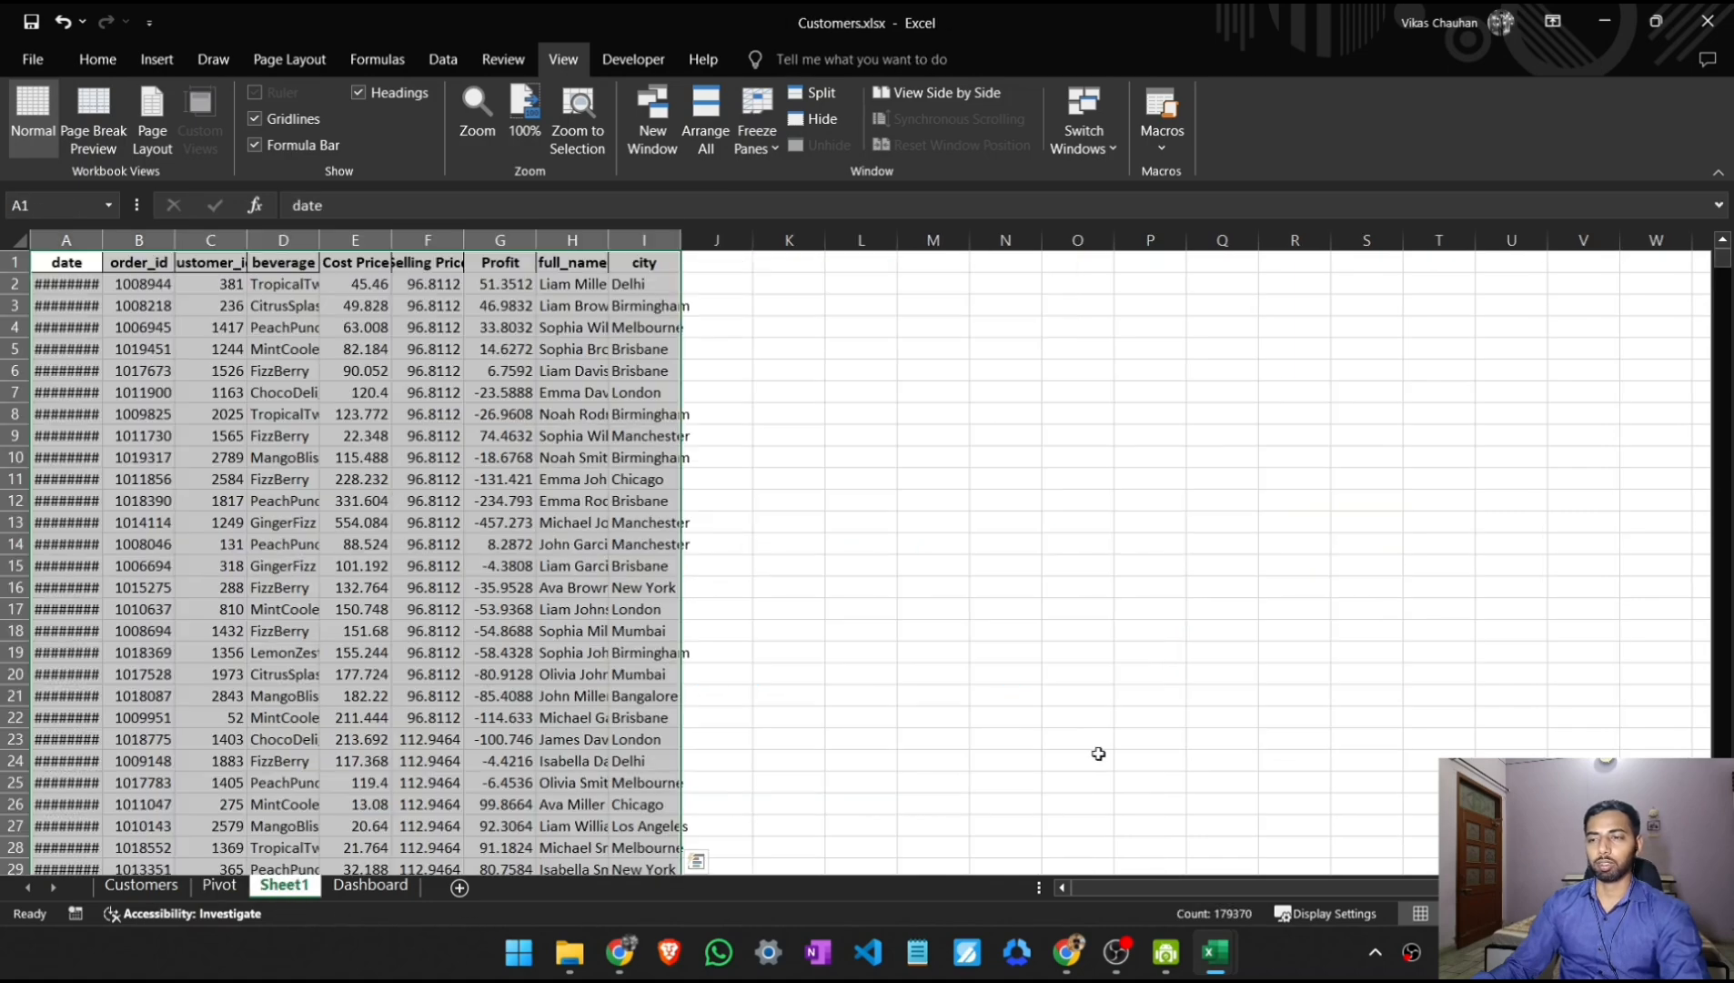
click(364, 887)
click(1340, 608)
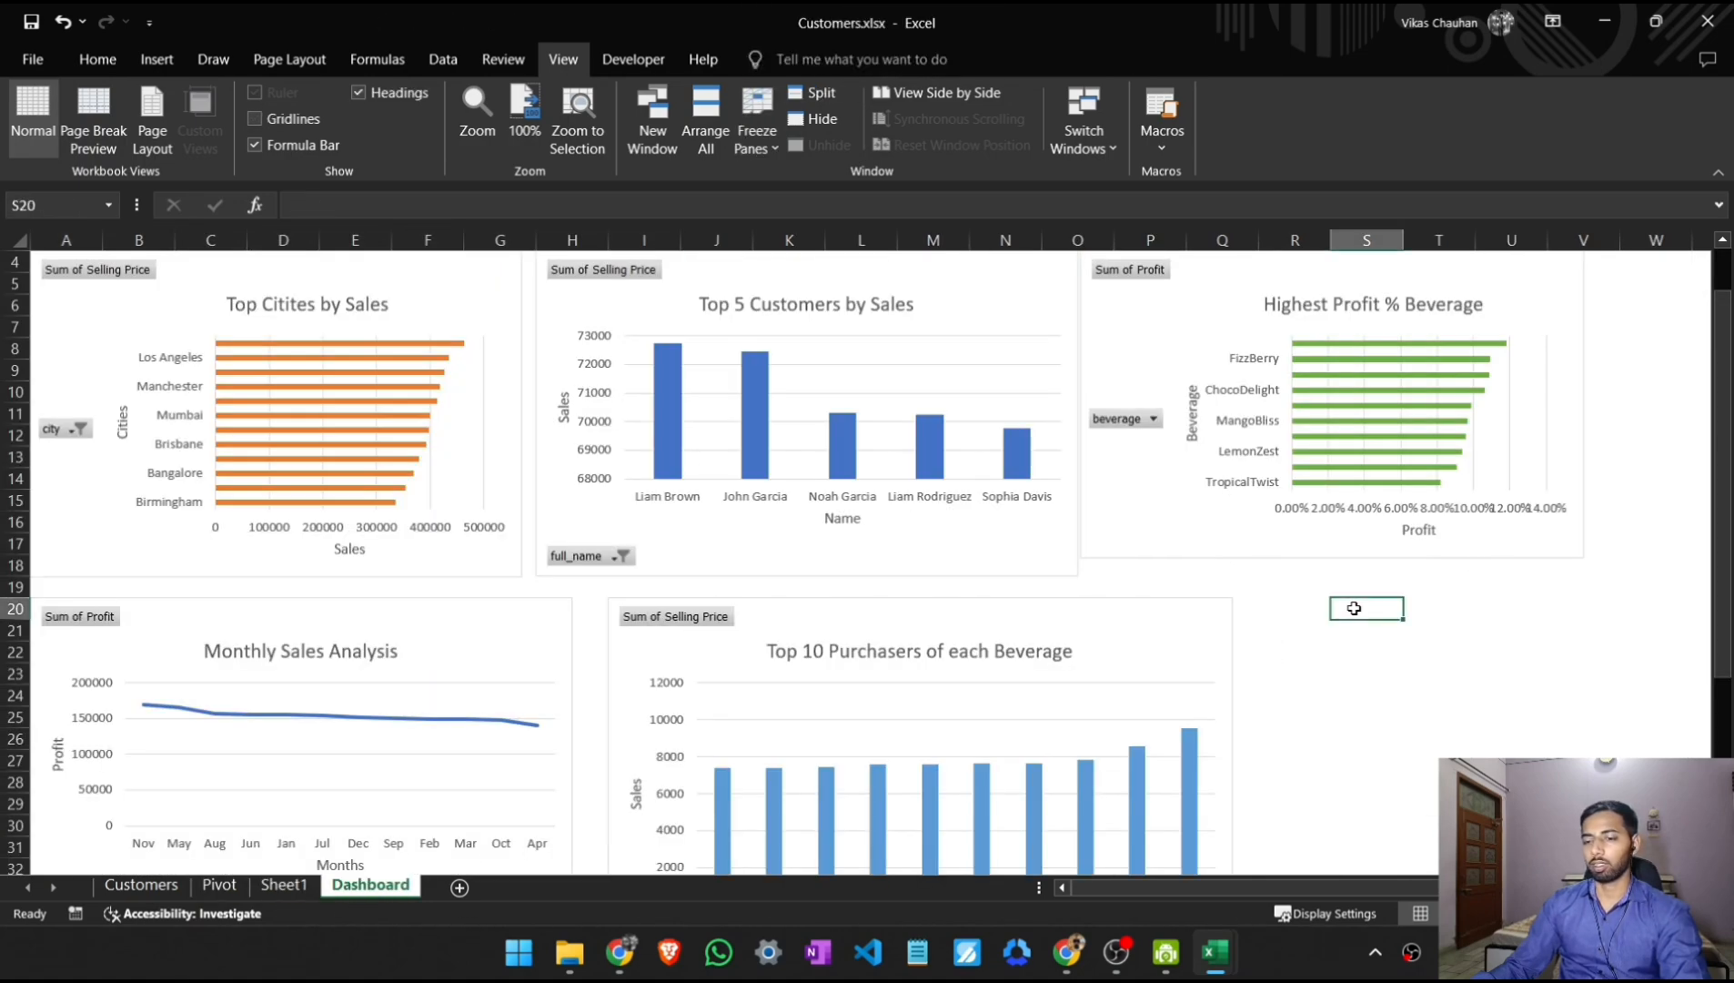
key(ctrl+v)
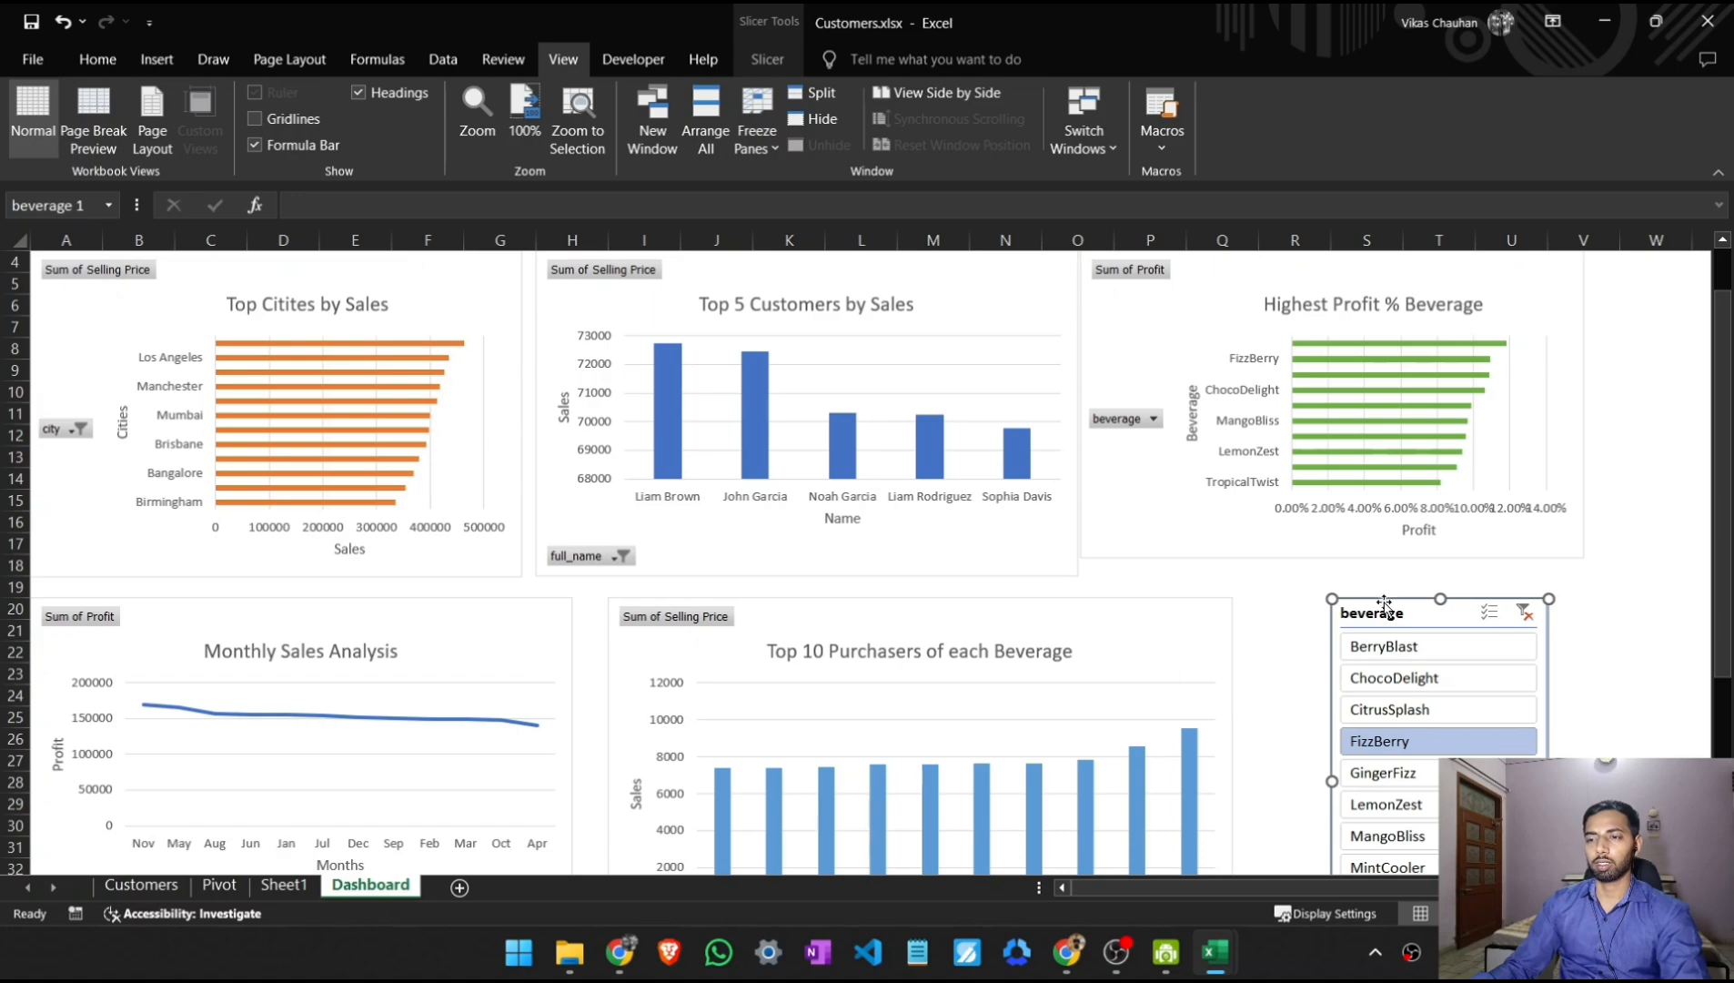
click(1638, 595)
Step: Copy the Top 10 Beverage Purchasers bar chart from the Pivot sheet
scroll(1628, 601, down, 4)
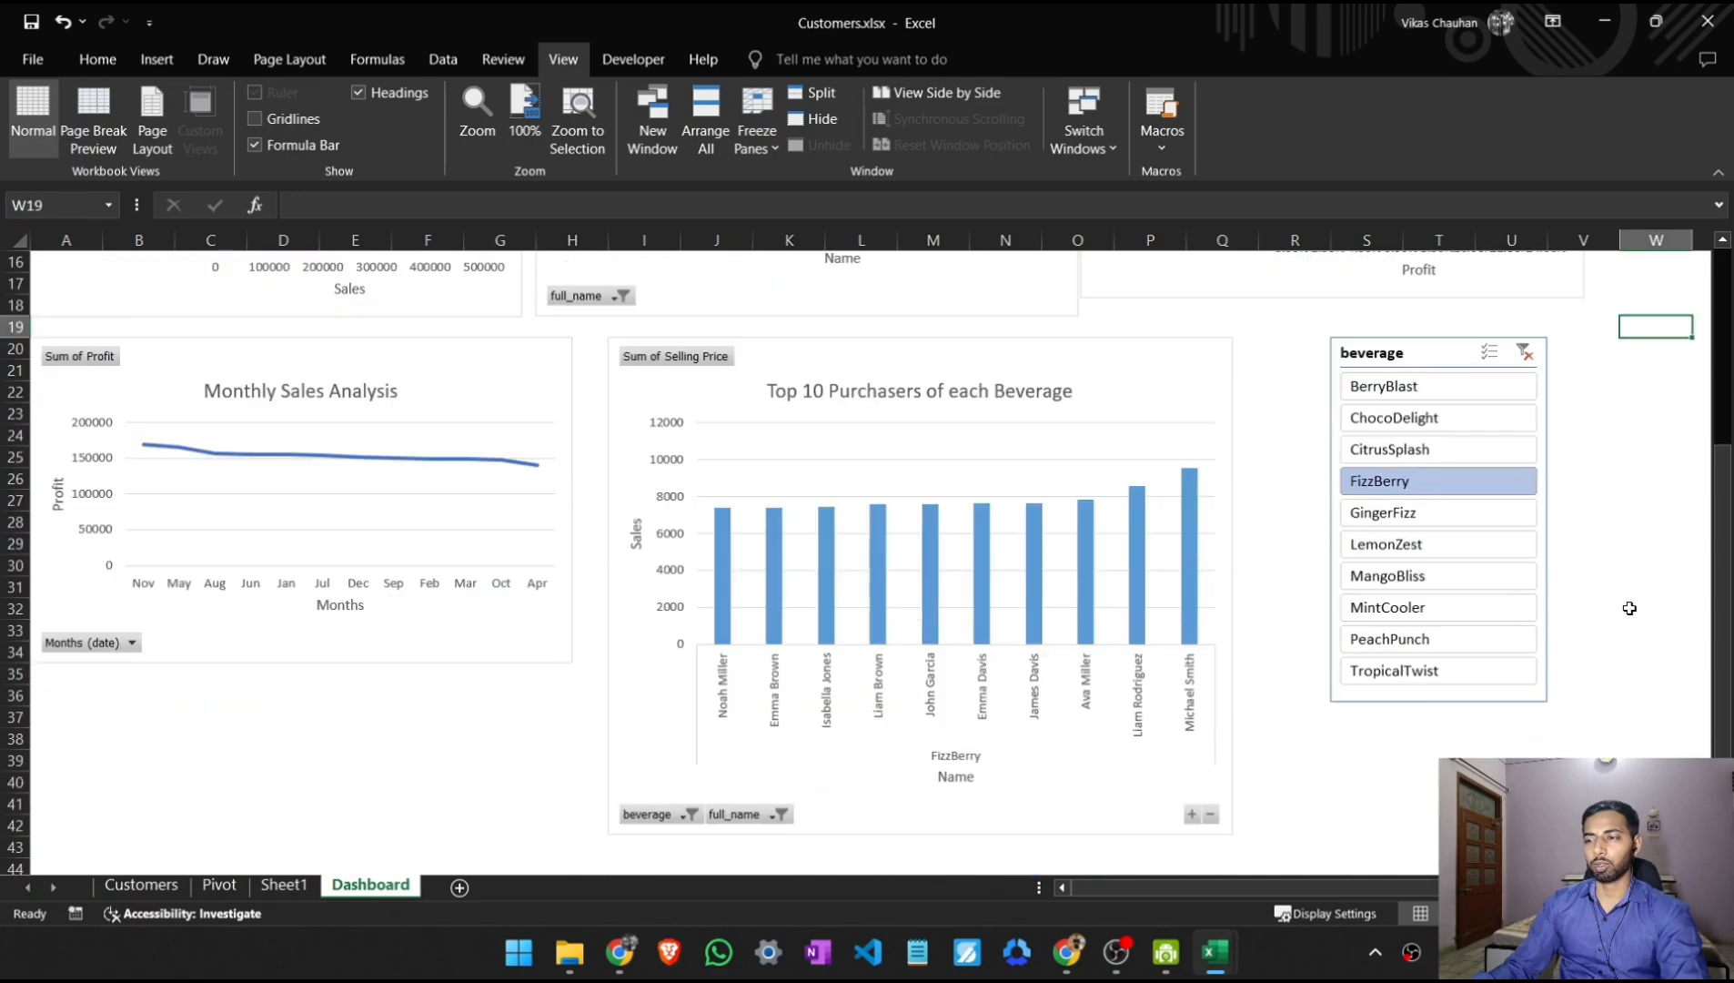
scroll(1624, 605, down, 3)
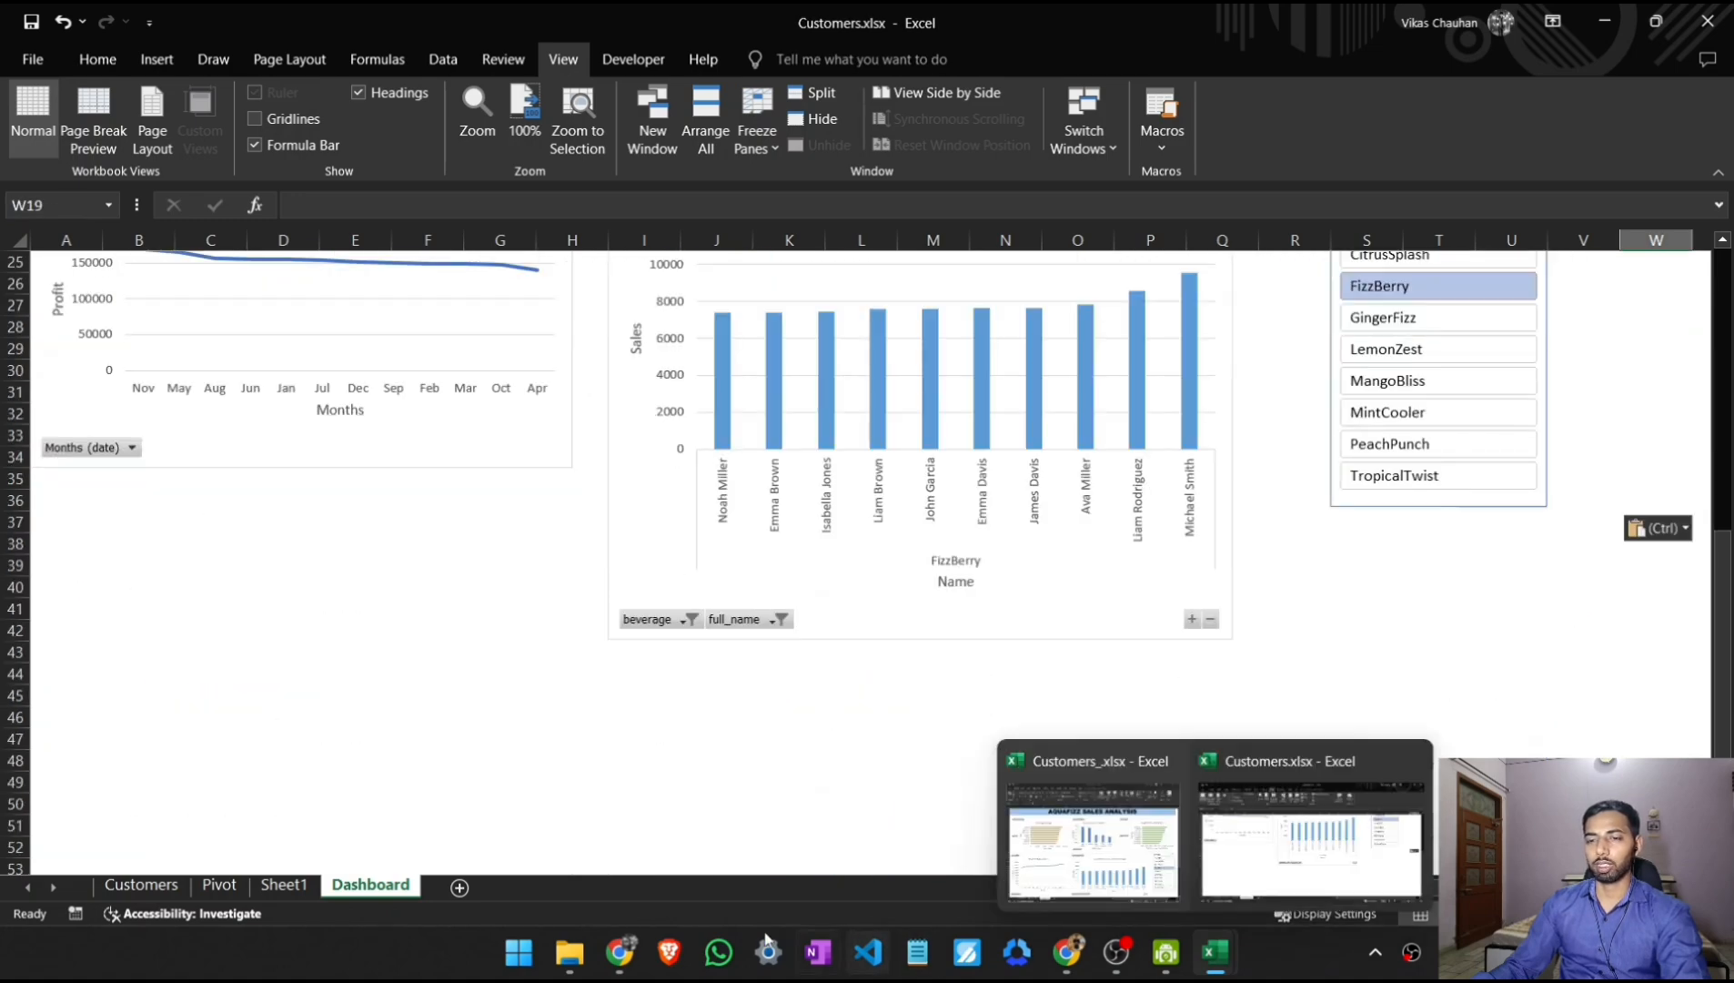
click(238, 887)
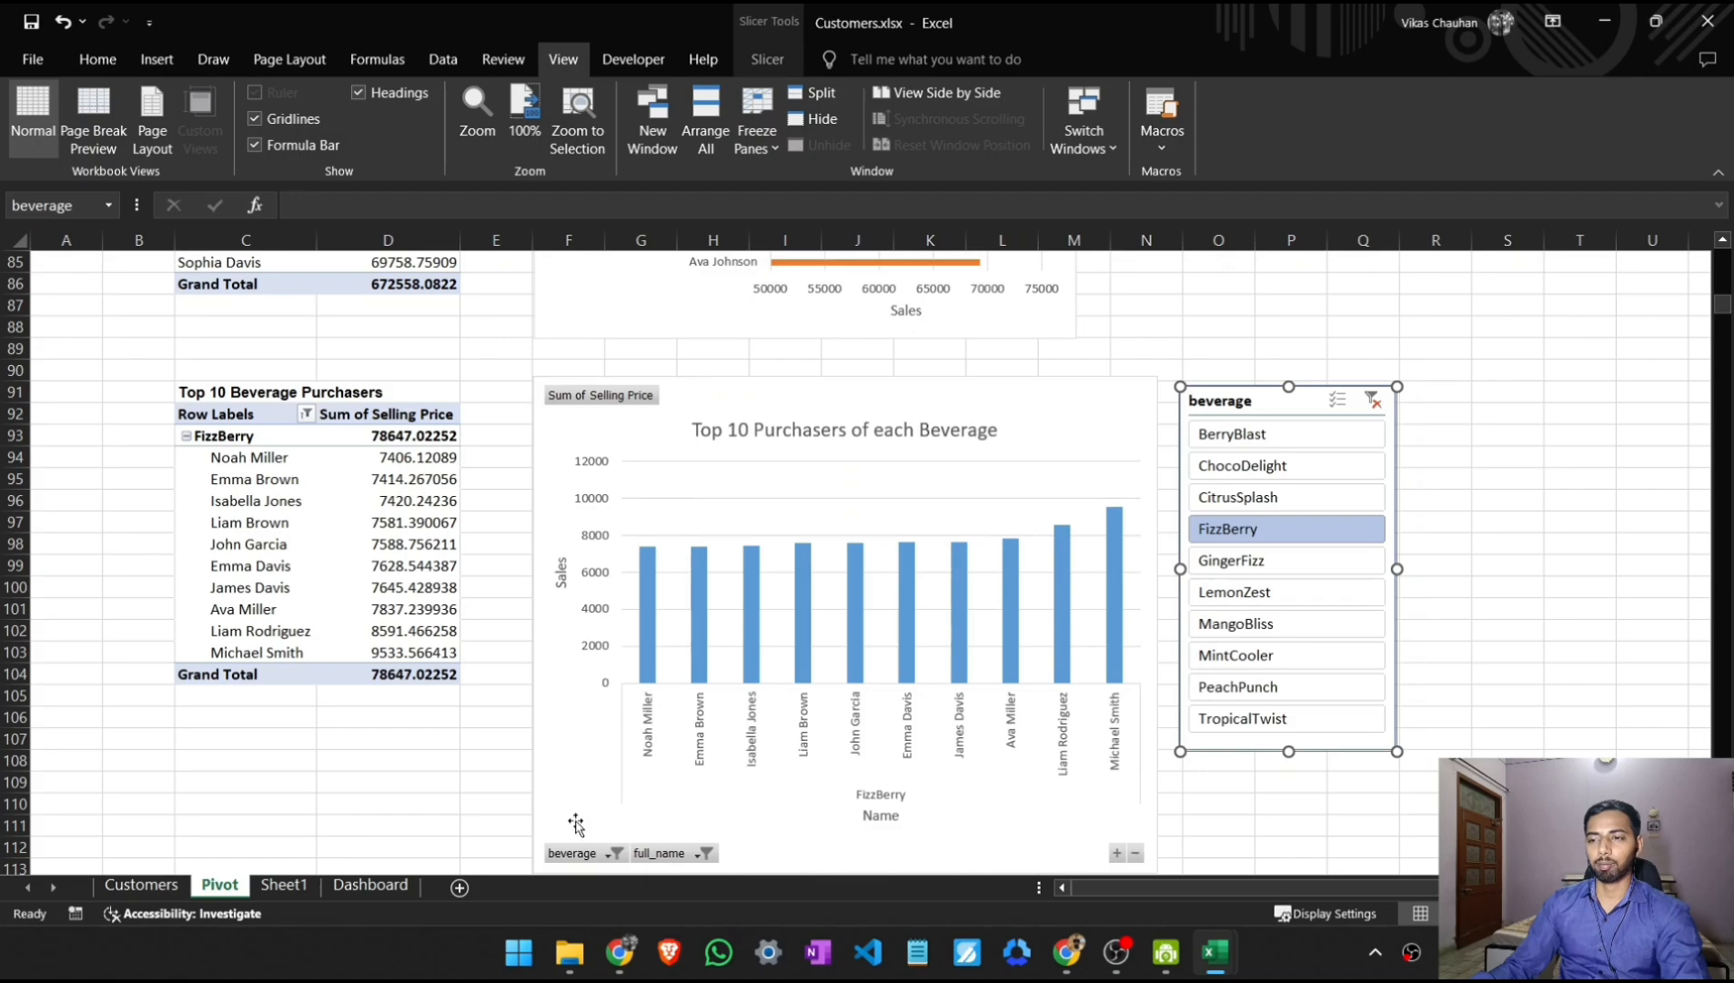
click(459, 739)
scroll(456, 735, down, 6)
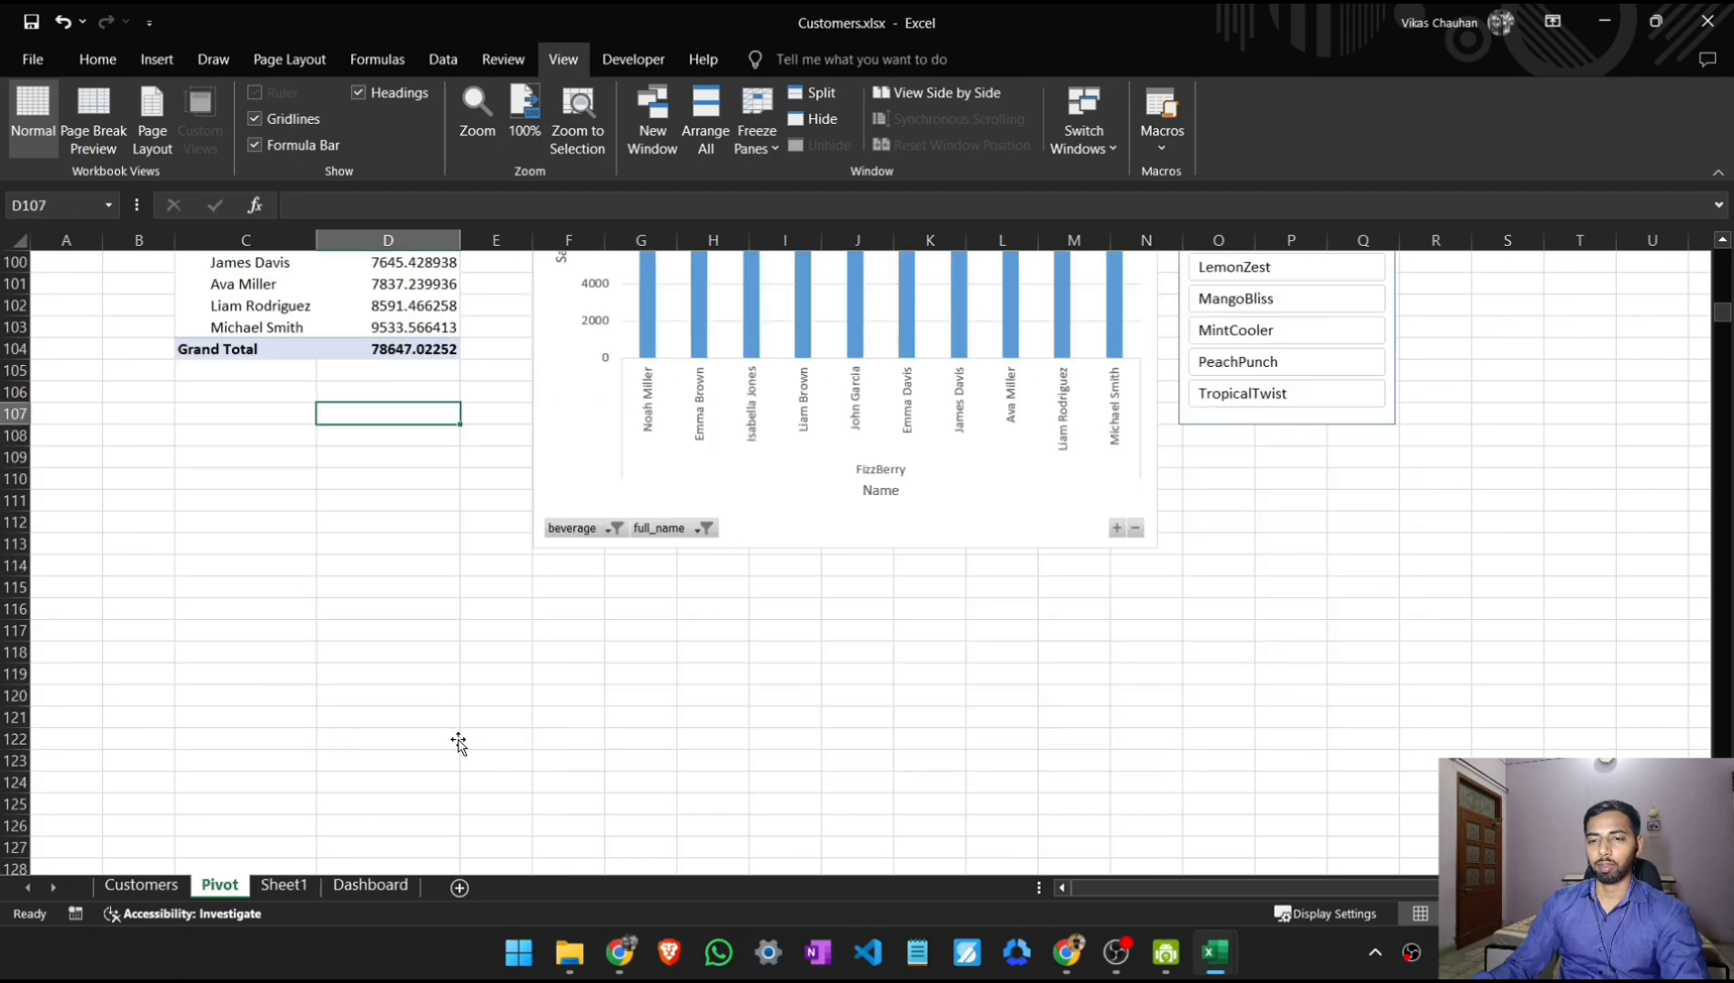
scroll(457, 735, up, 6)
scroll(459, 740, up, 7)
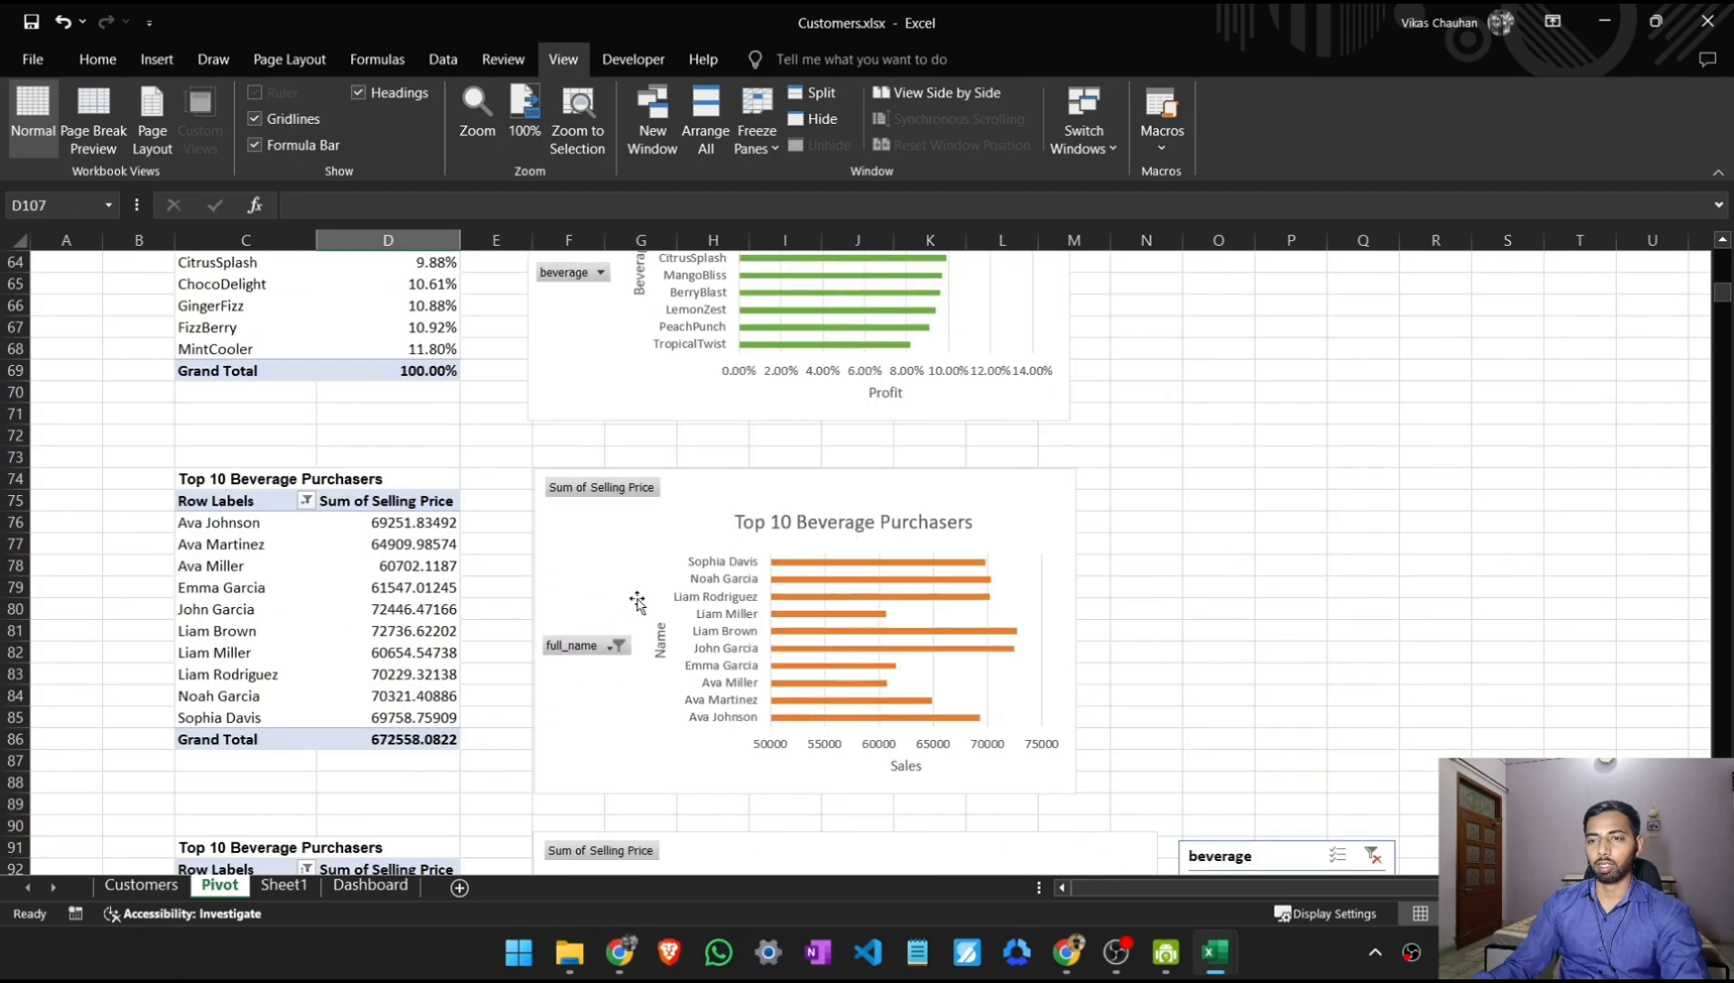
click(644, 548)
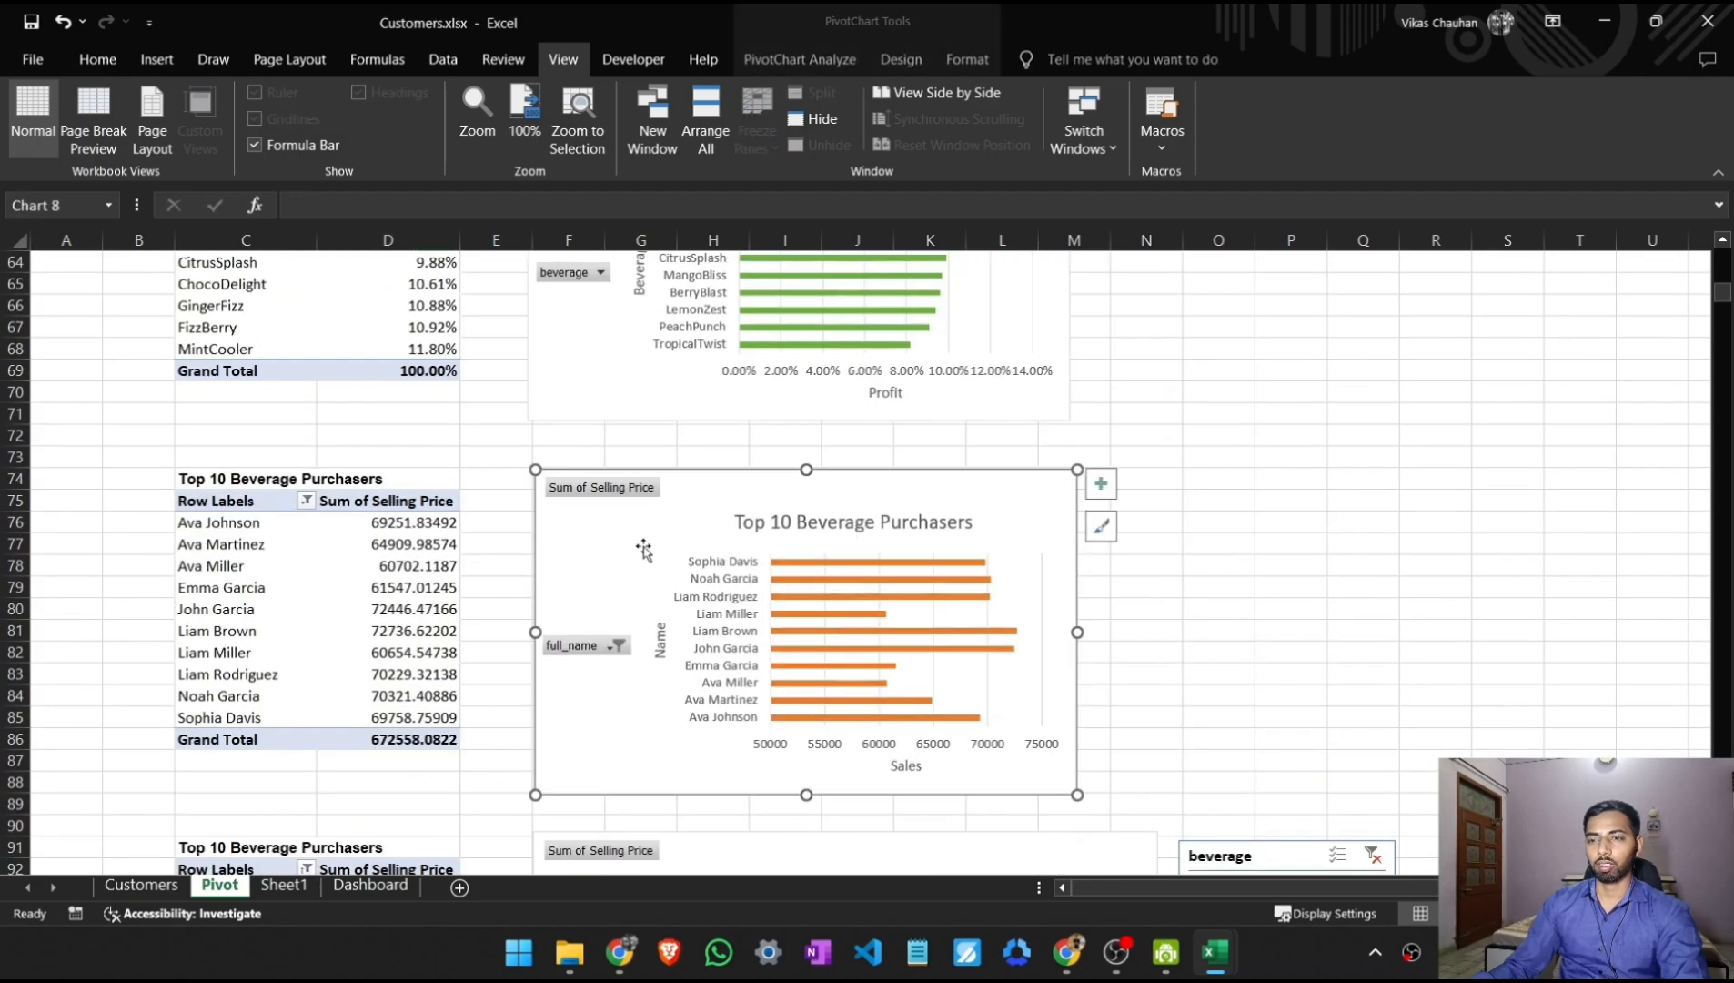
Step: Paste the Top 10 Beverage Purchasers chart in row 44 of the Dashboard sheet and shift it to start near the end of column B
click(382, 886)
click(282, 664)
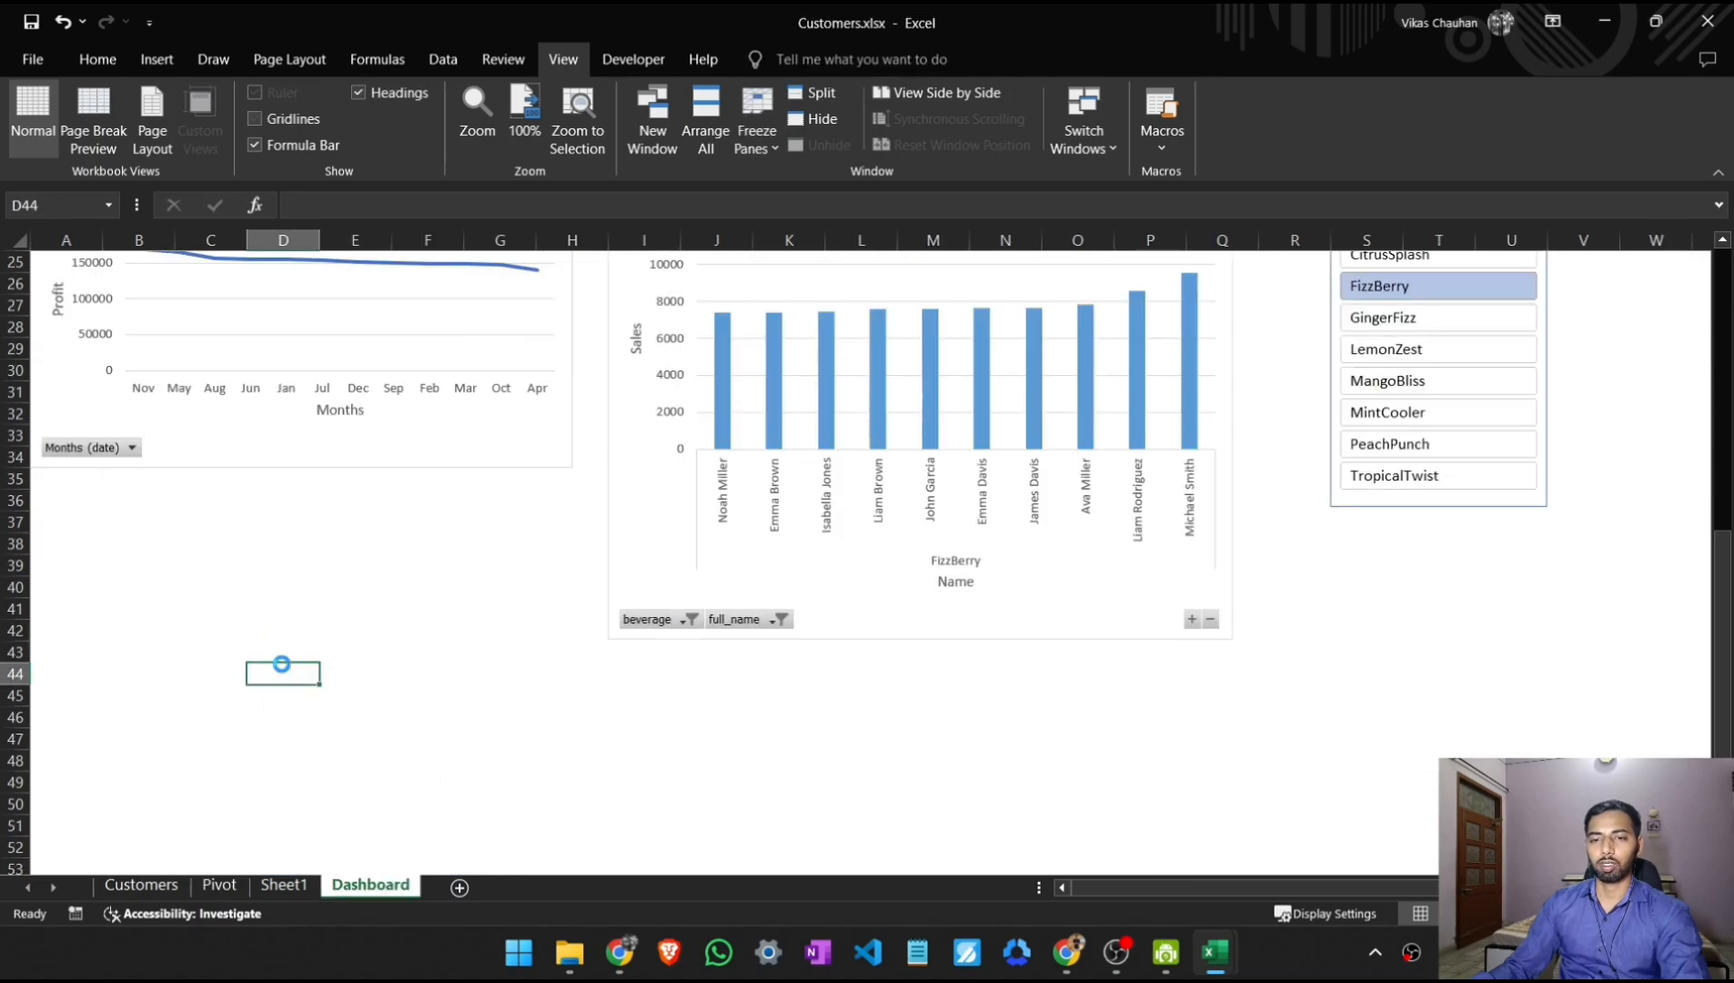
key(ctrl+v)
drag(444, 696, 354, 686)
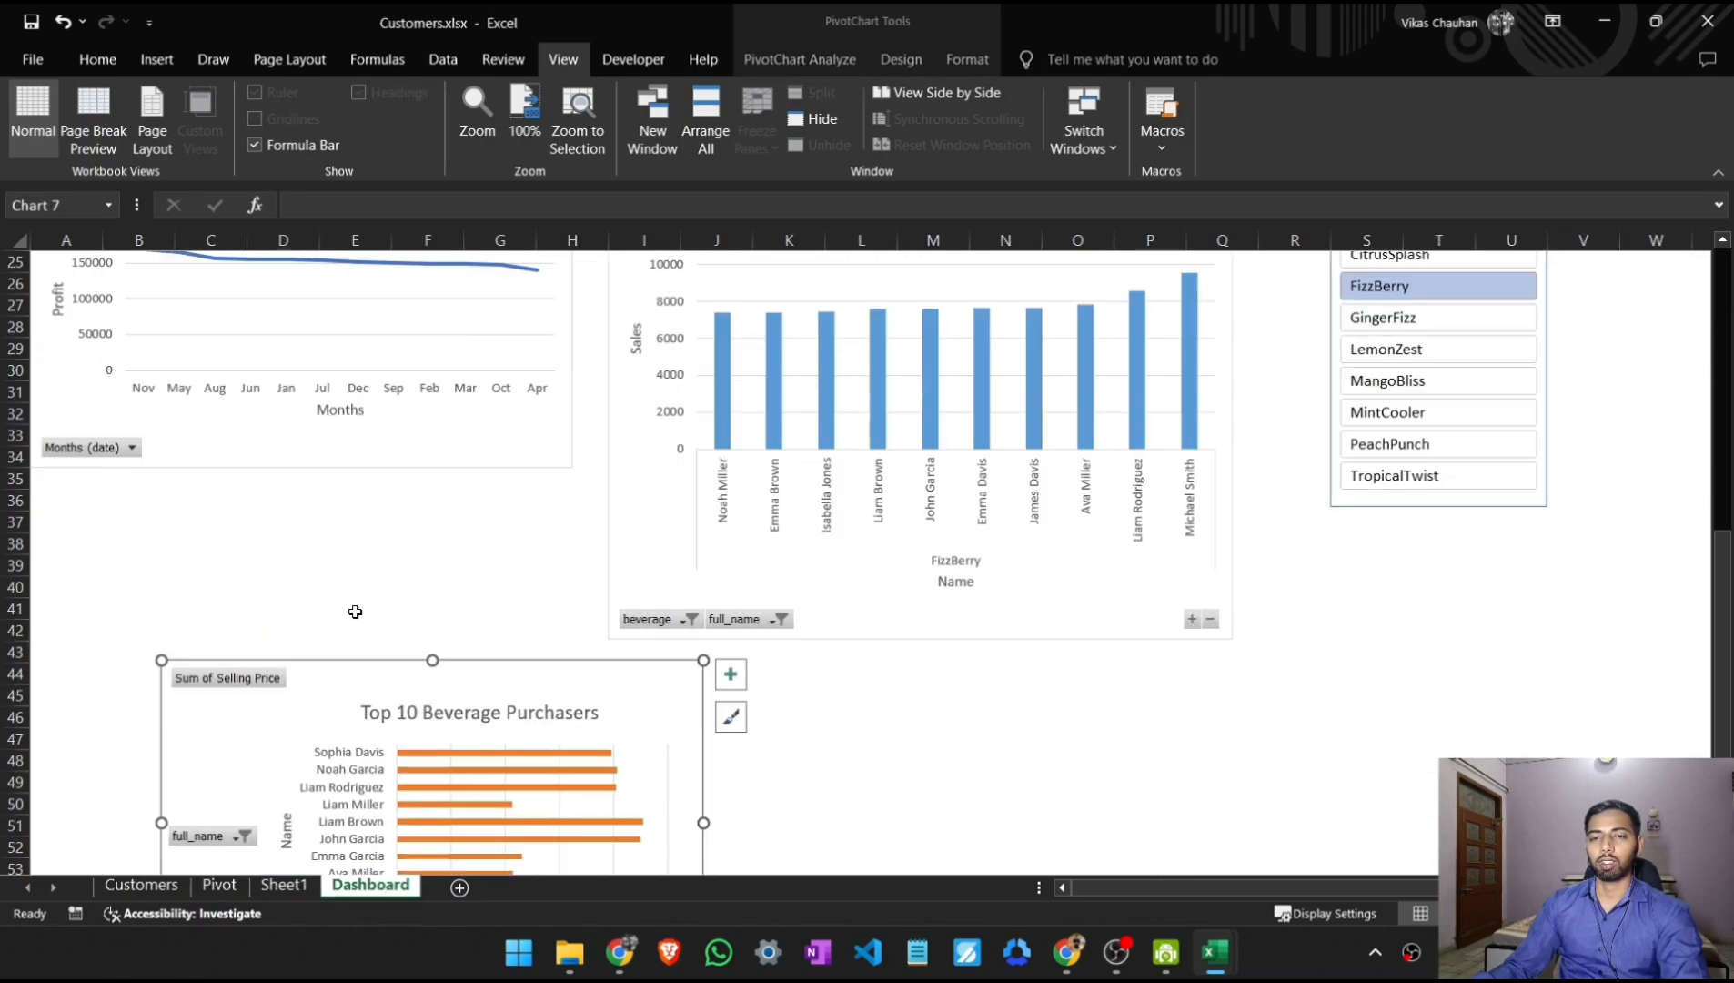
Step: Shrink the Top Cities by Sales chart to end near column F and row 17, and move the Top 5 Customers chart directly beside it
scroll(355, 613, up, 8)
scroll(355, 612, up, 1)
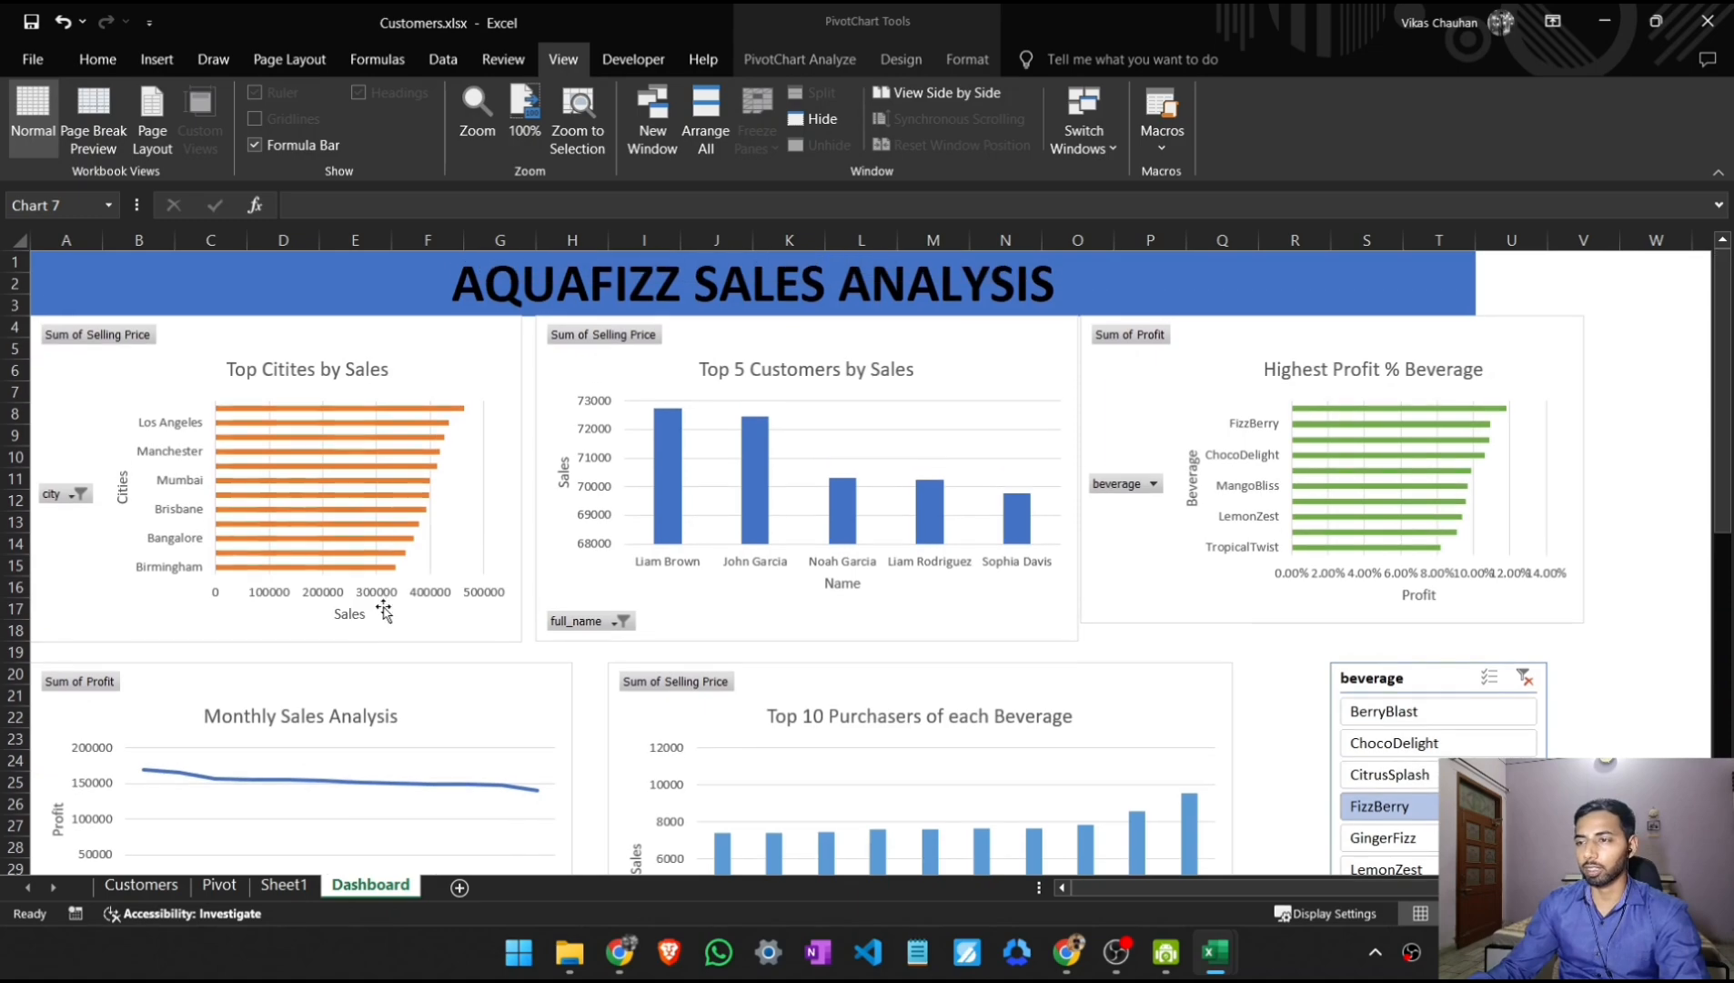
click(492, 389)
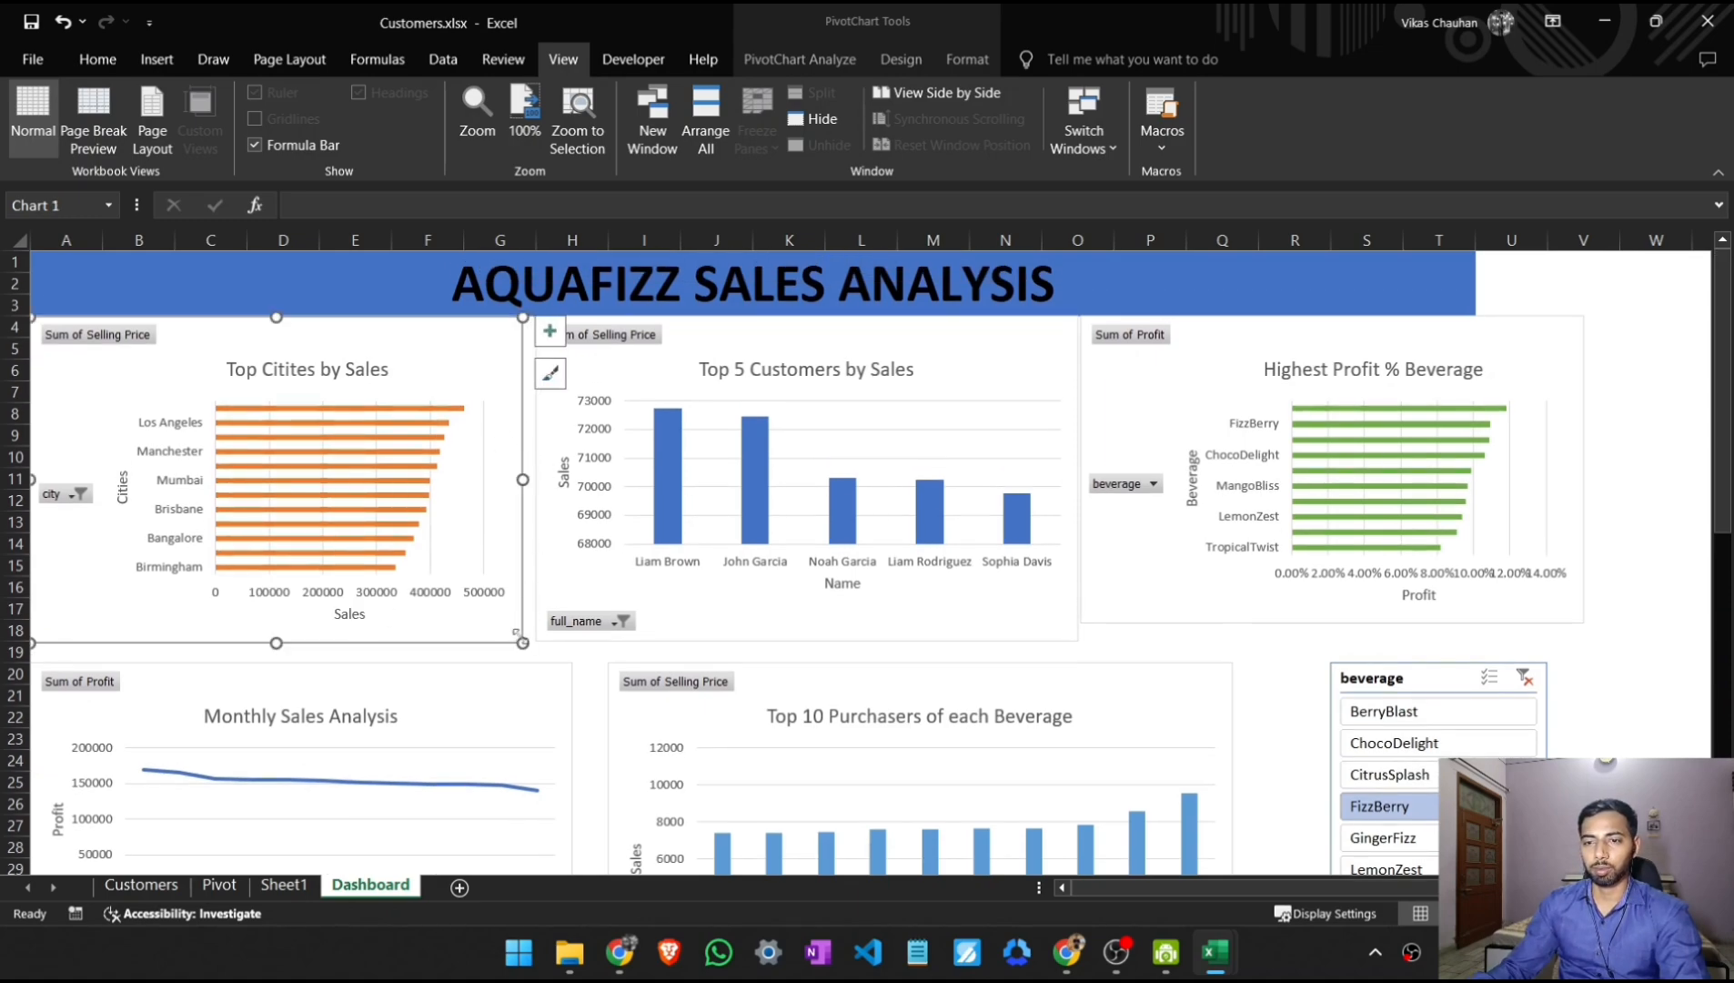
drag(517, 634, 469, 610)
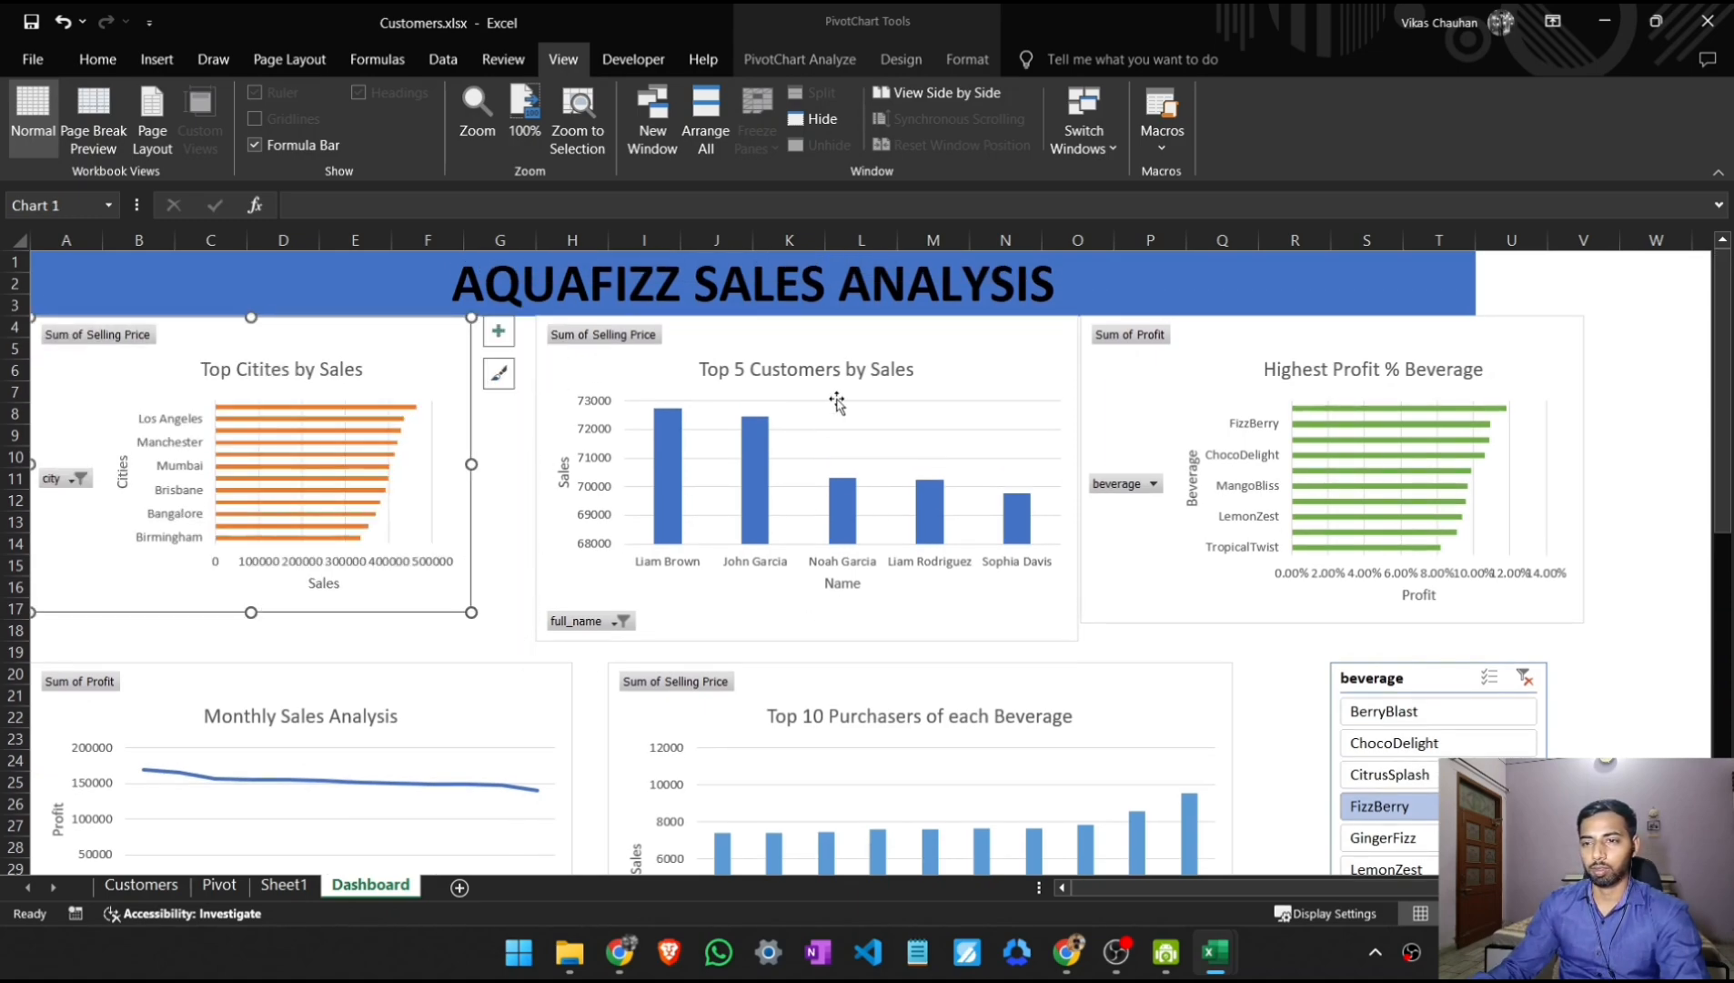
click(916, 346)
drag(916, 346, 855, 349)
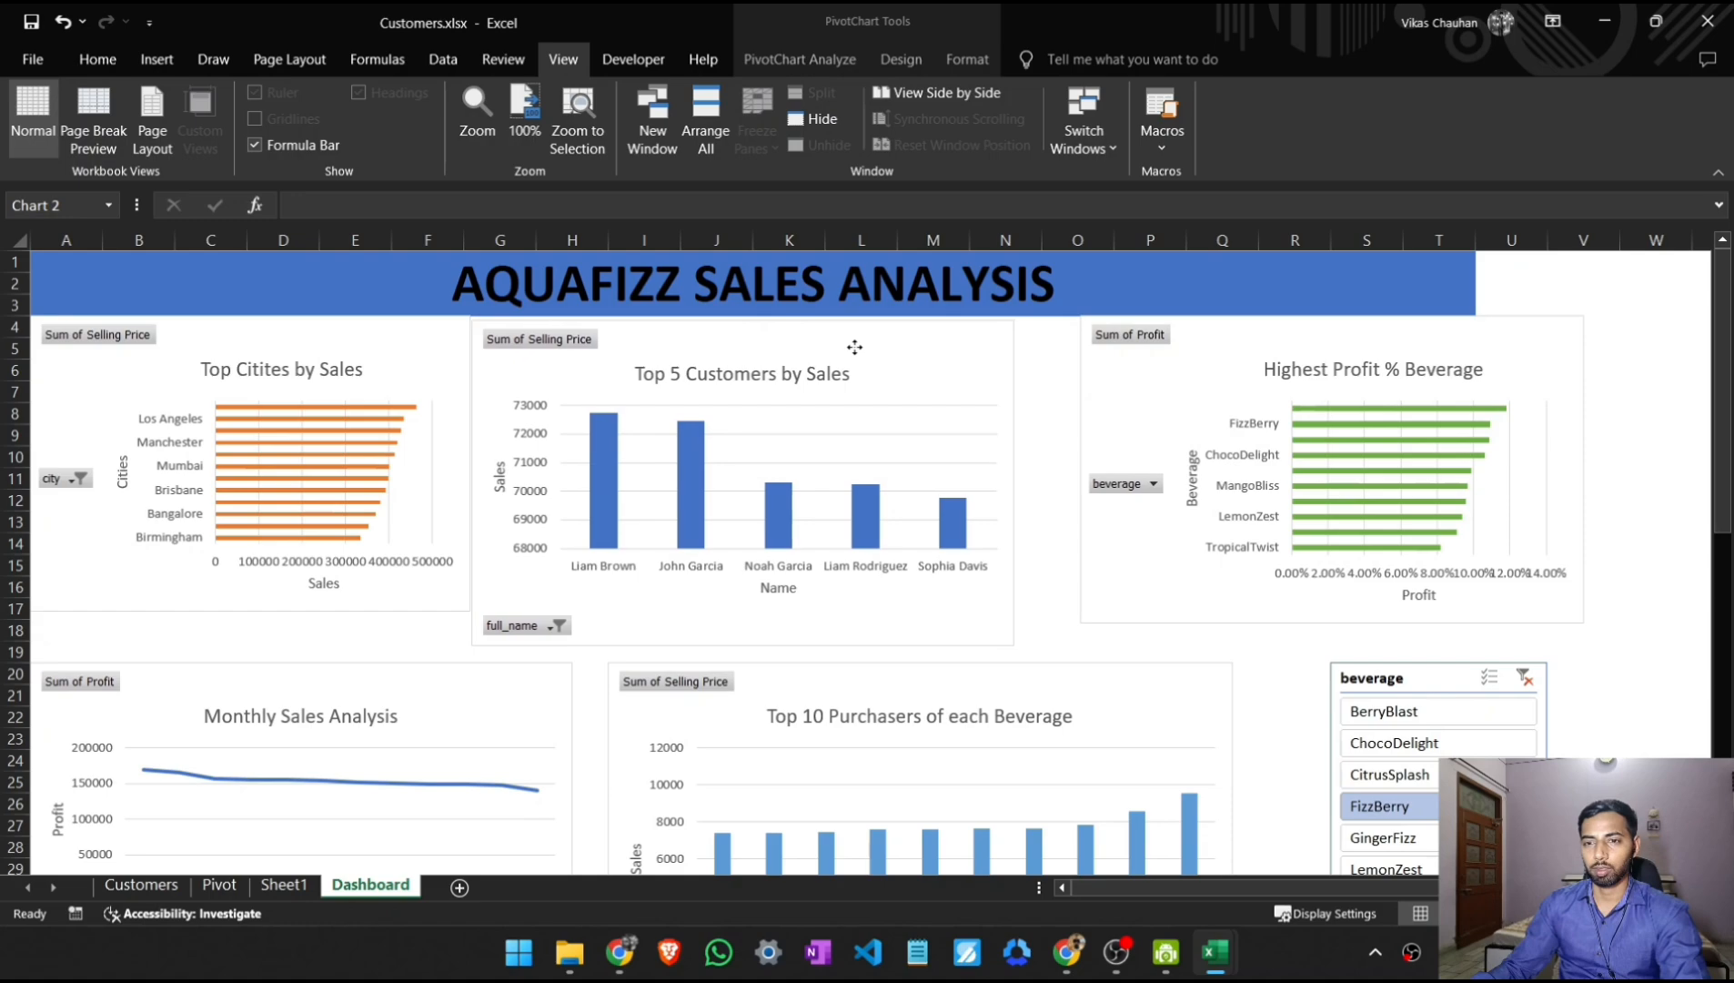
Step: Narrow the Highest Profit % Beverage chart and place it beside the Top 5 Customers chart, ending at the title banner's edge
drag(1256, 334, 1183, 338)
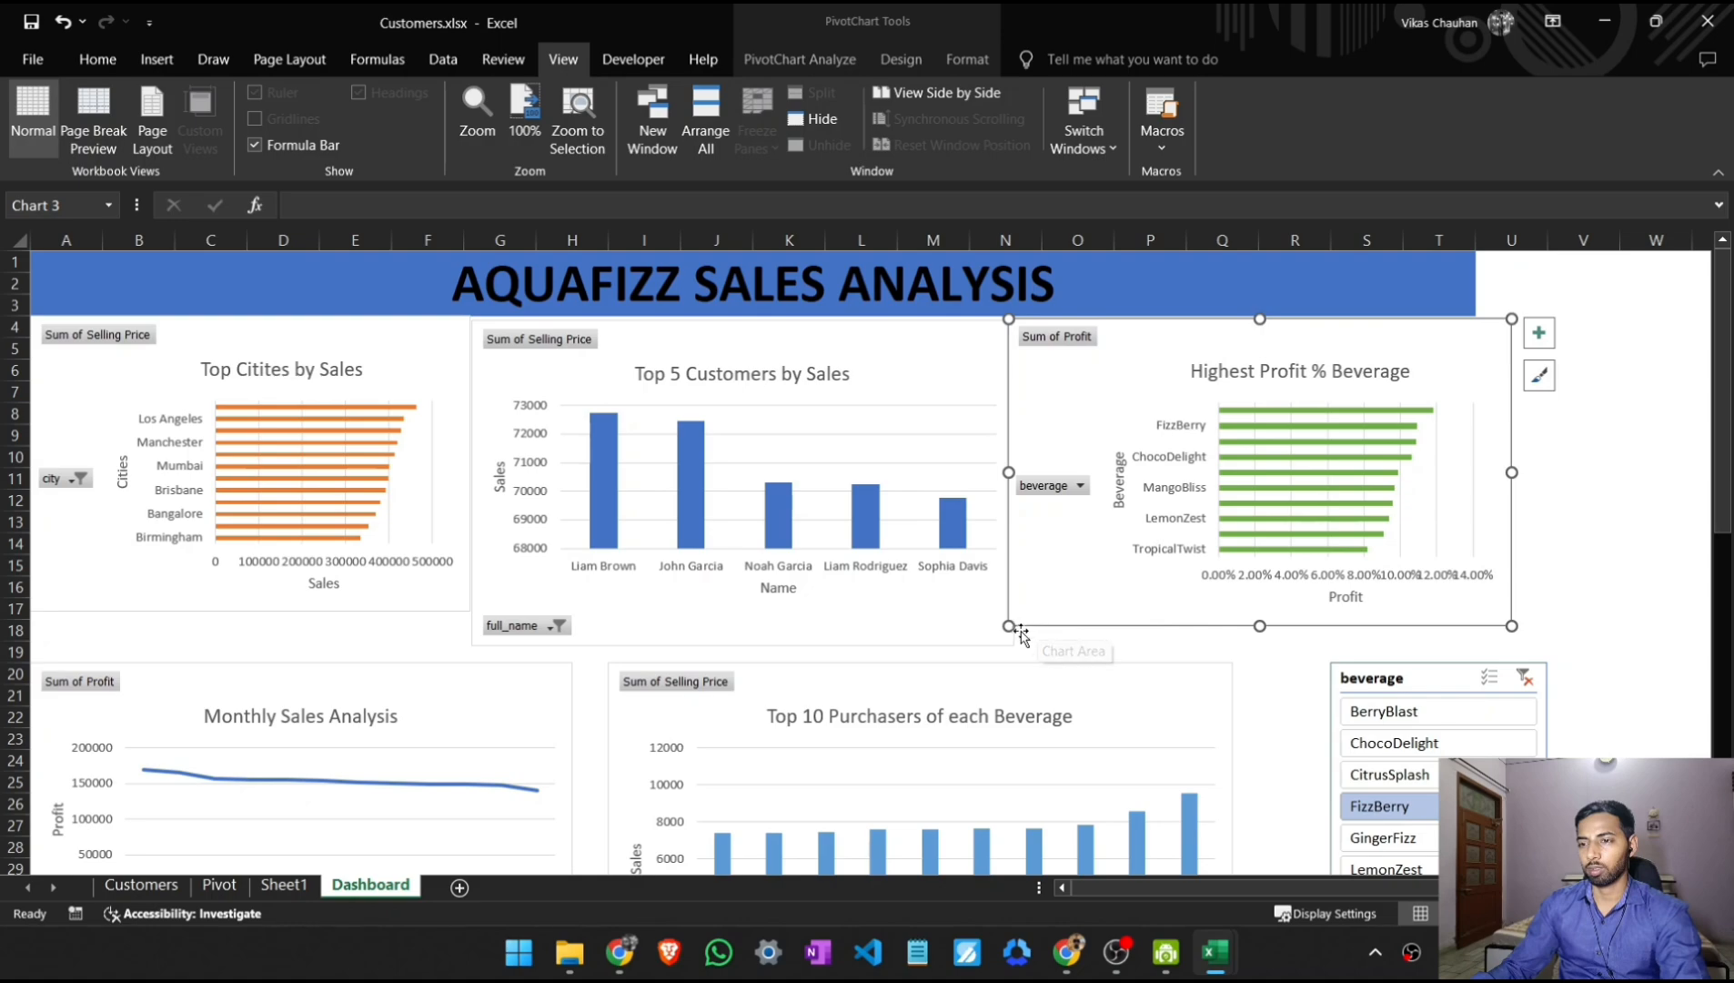
drag(1008, 626, 1056, 626)
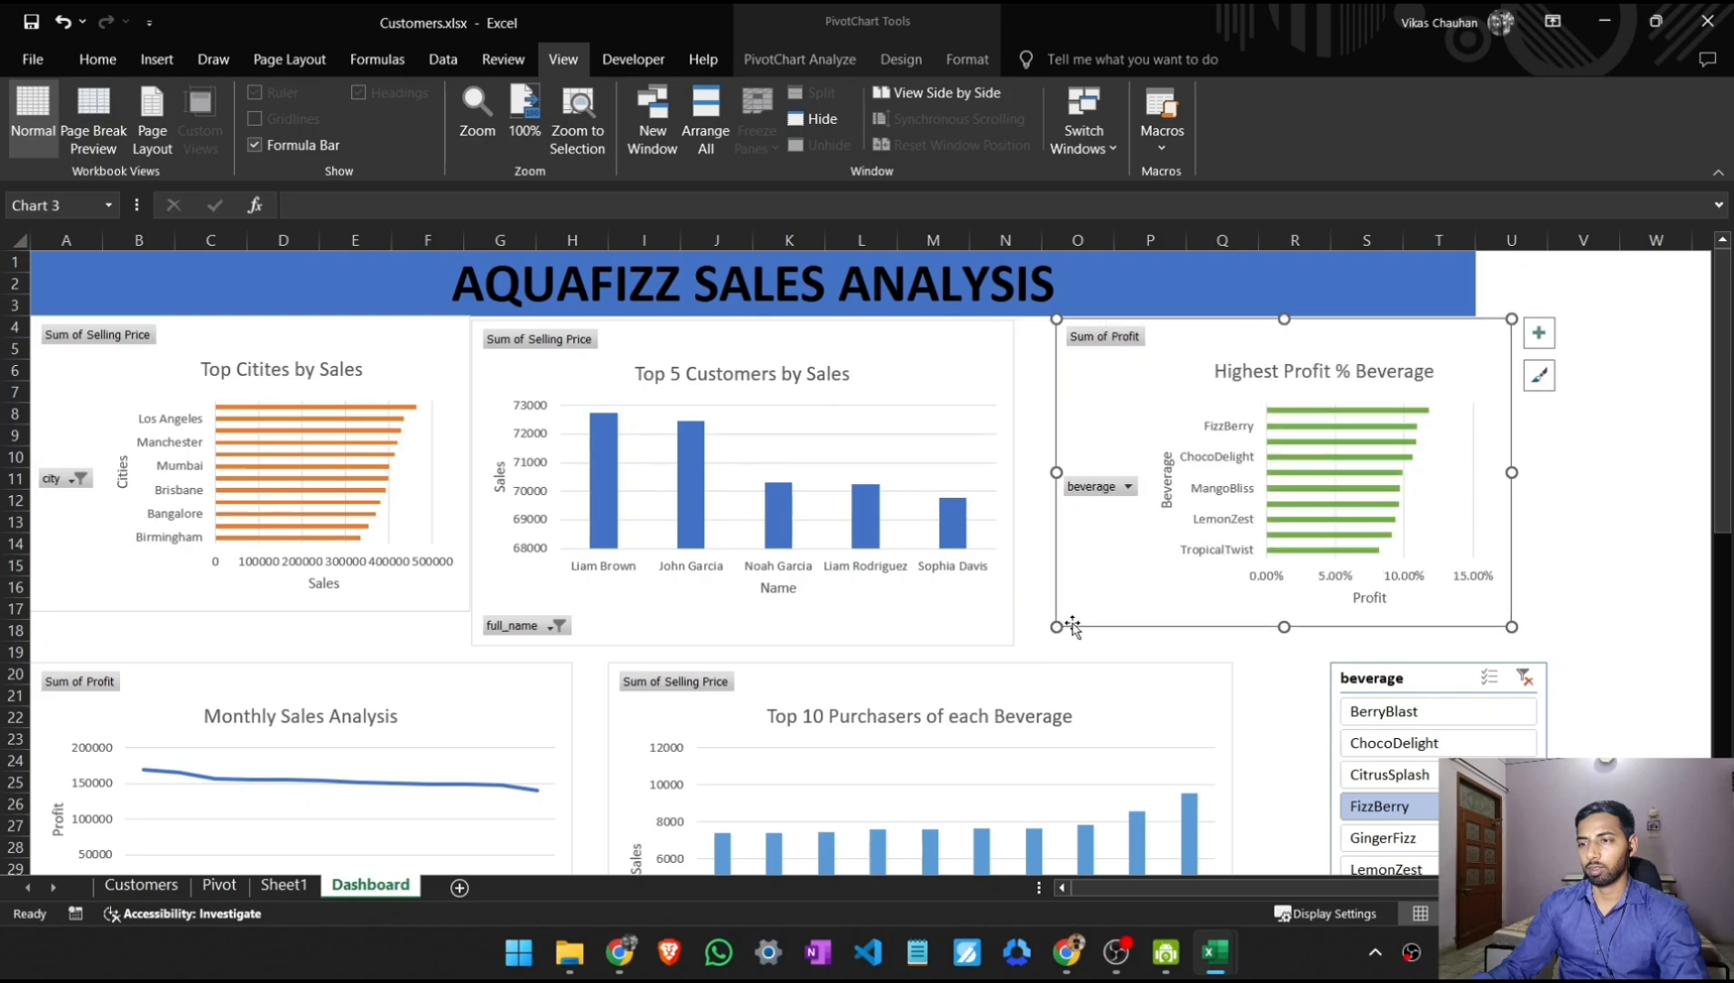
drag(1338, 339, 1305, 341)
Step: Resize the three charts below the banner to fill the row without gaps, with Top Cities reaching the end of column G and bottoms near row 17
click(757, 509)
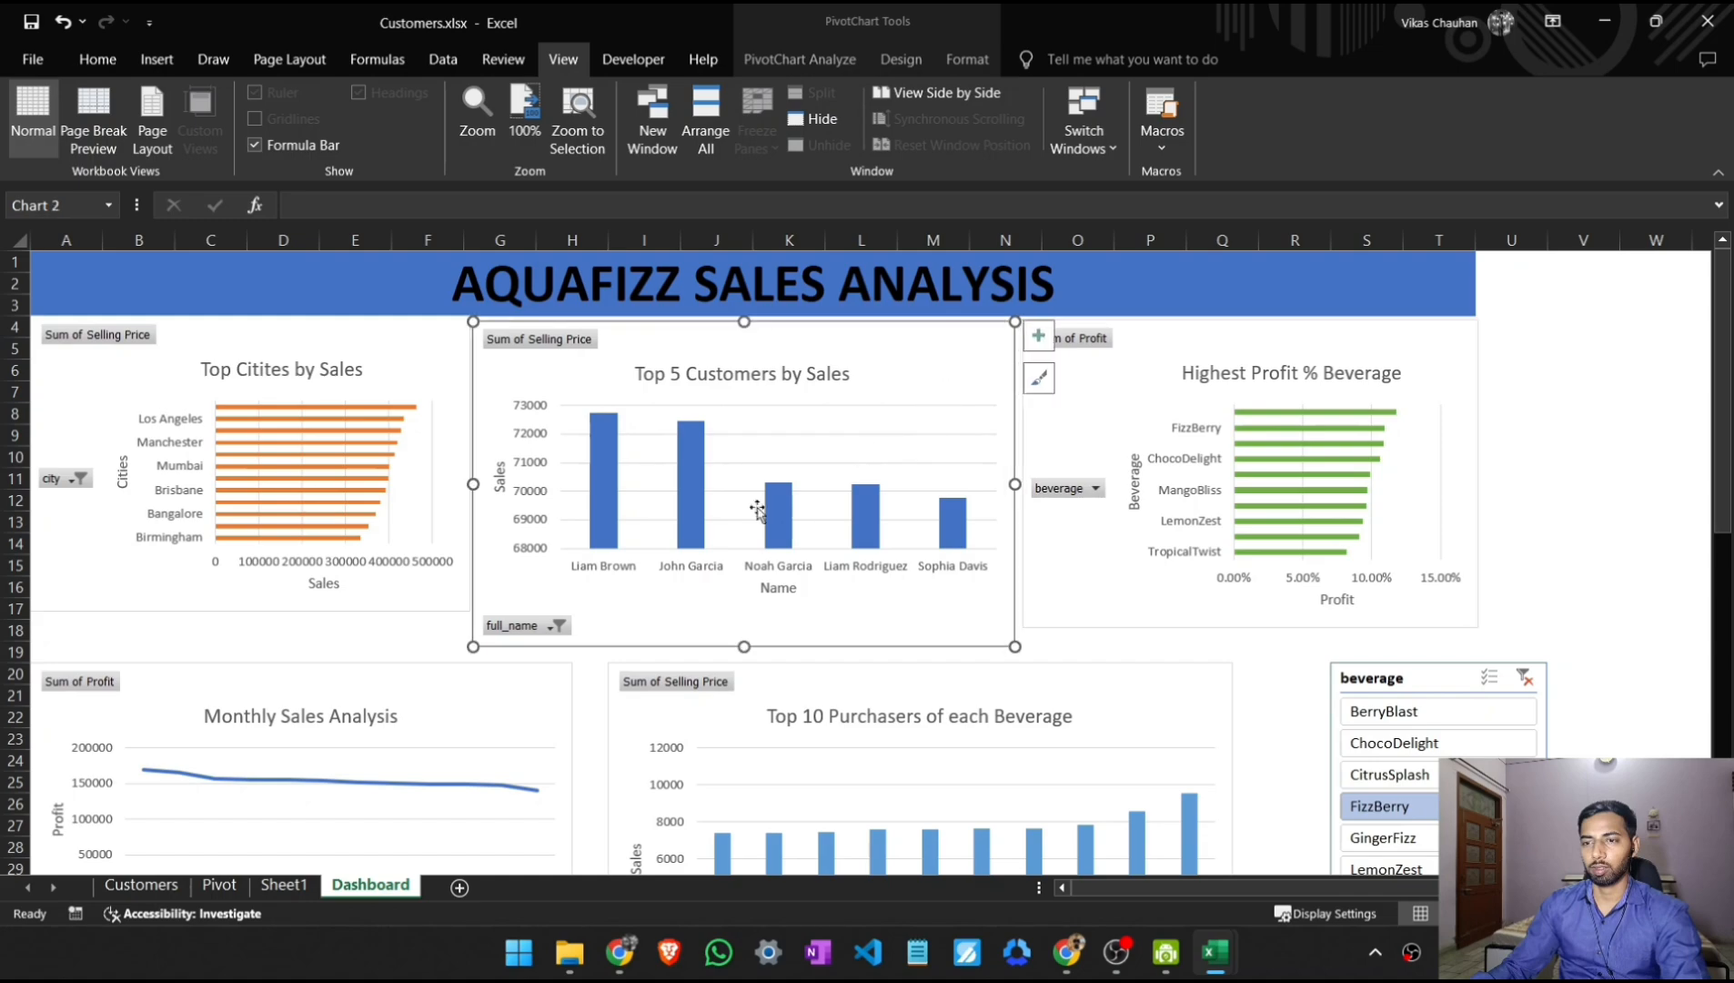
drag(468, 644, 544, 621)
click(459, 602)
click(621, 581)
click(1091, 627)
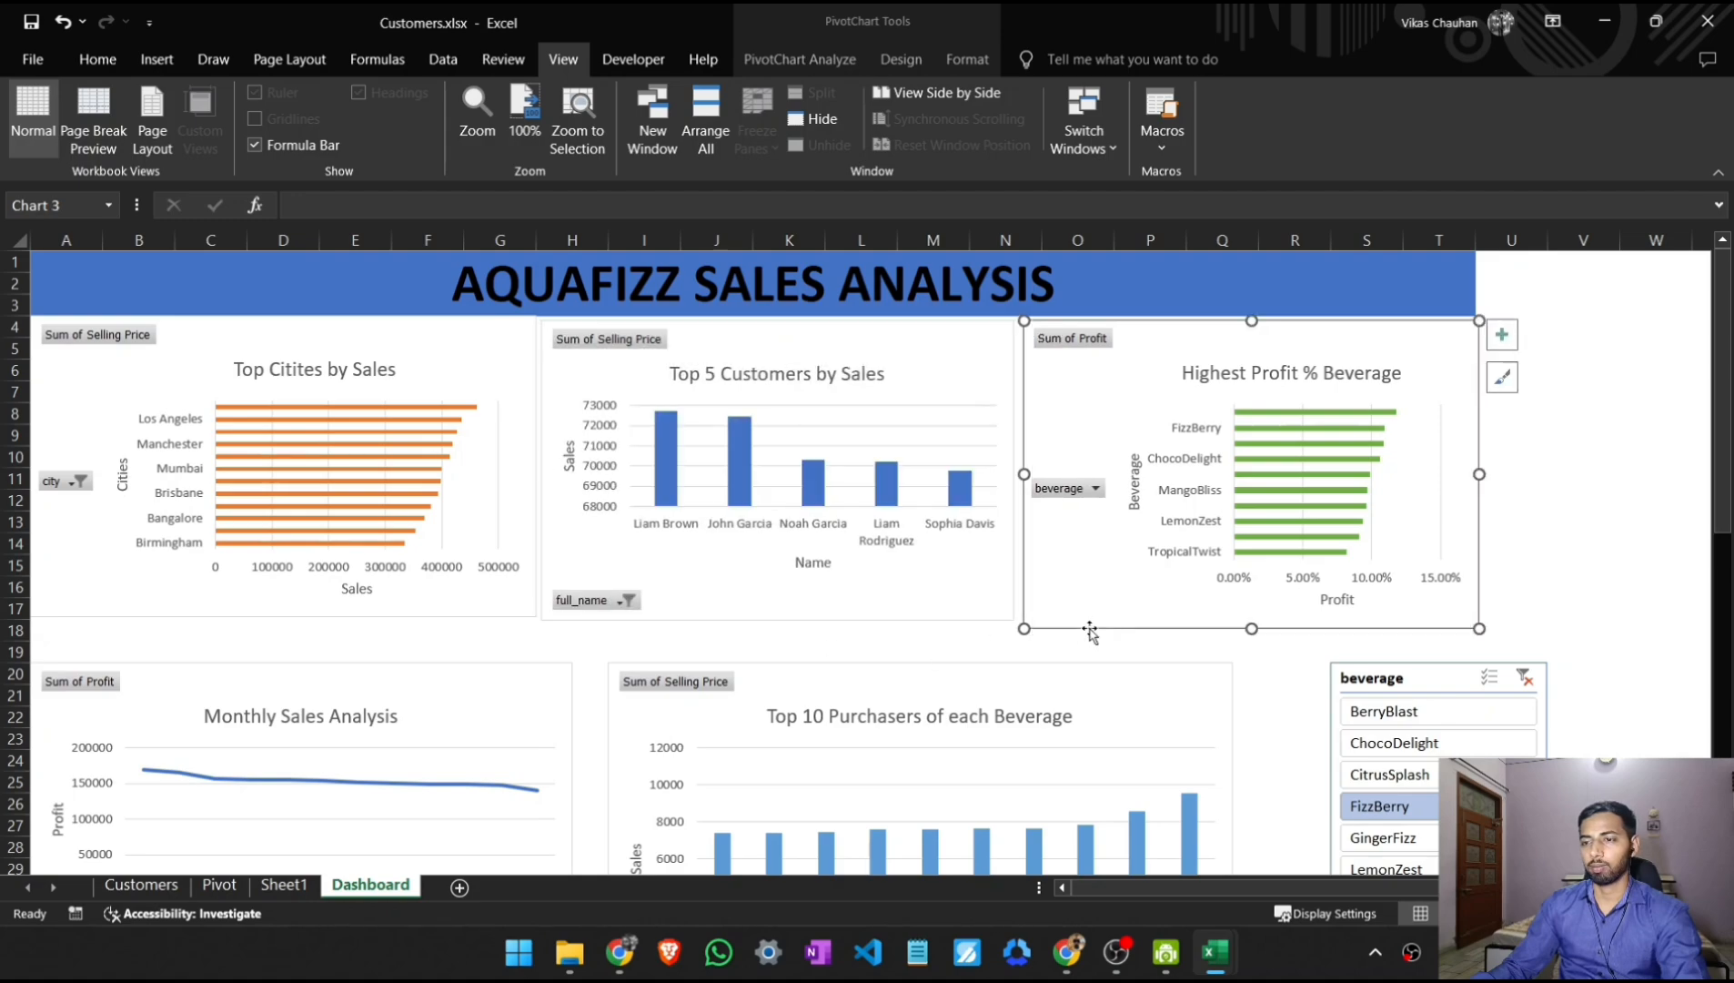
drag(1025, 628, 1021, 623)
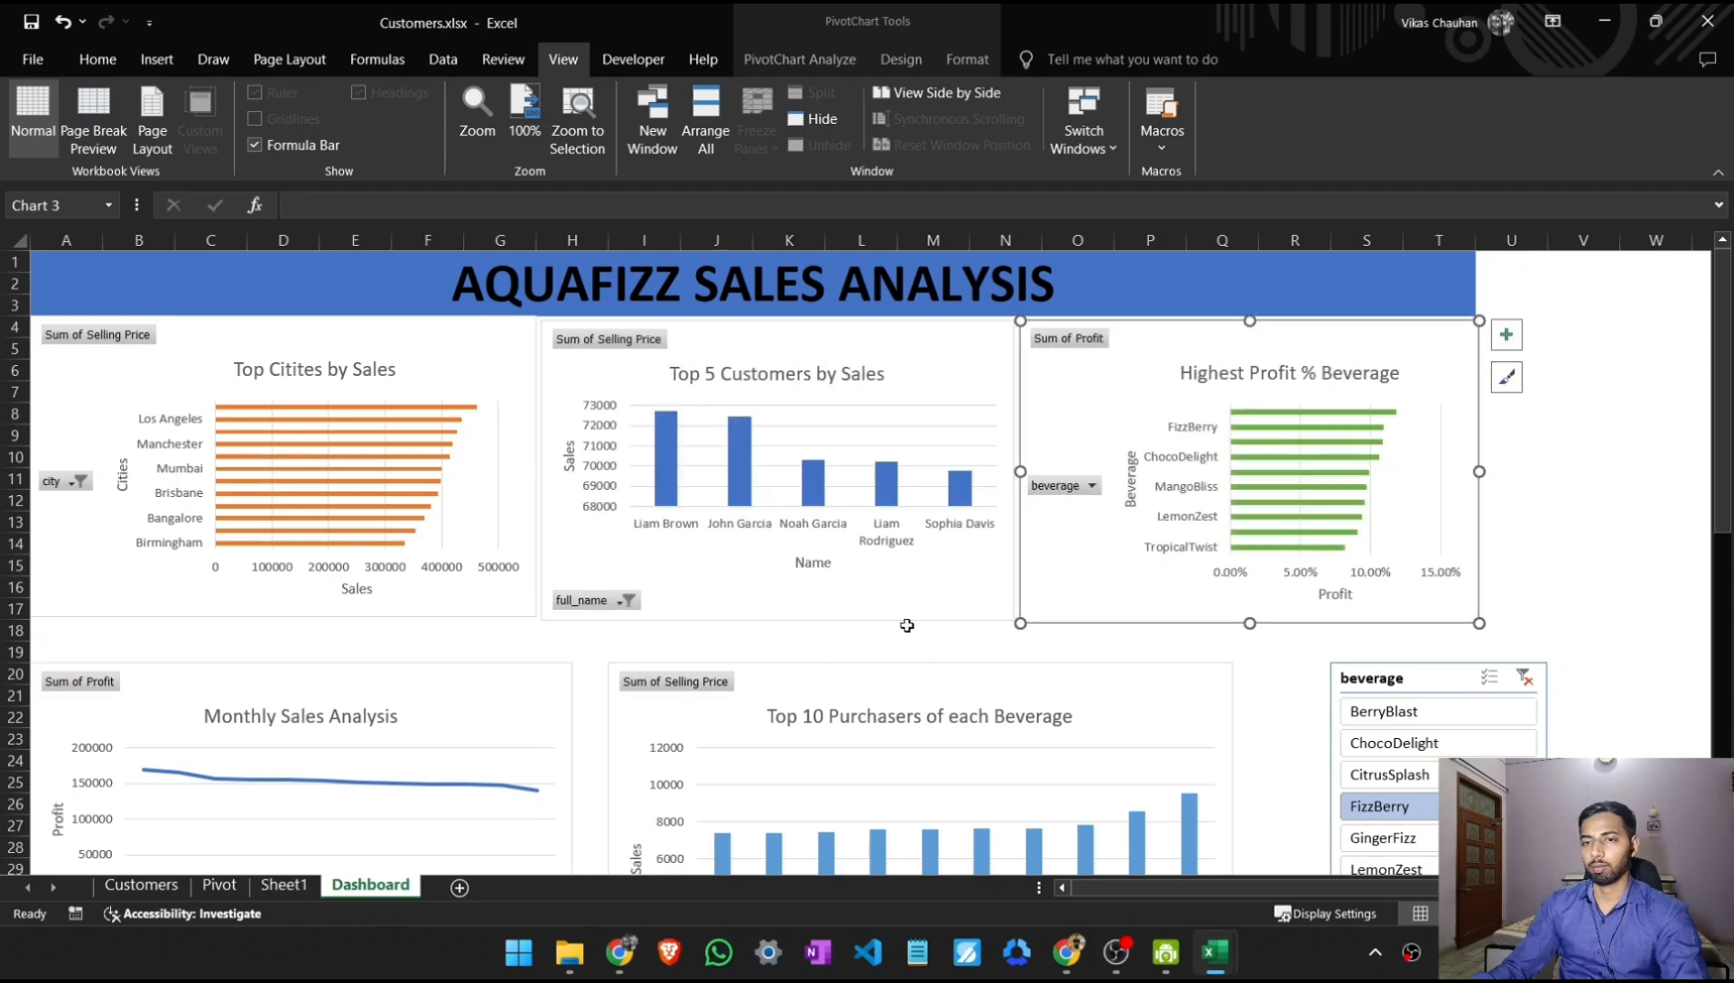
Step: Move the Monthly Sales Analysis chart up to row 18, under the Top Cities chart, and narrow it to about the end of column G
scroll(866, 627, down, 1)
scroll(865, 628, down, 1)
drag(447, 565, 479, 568)
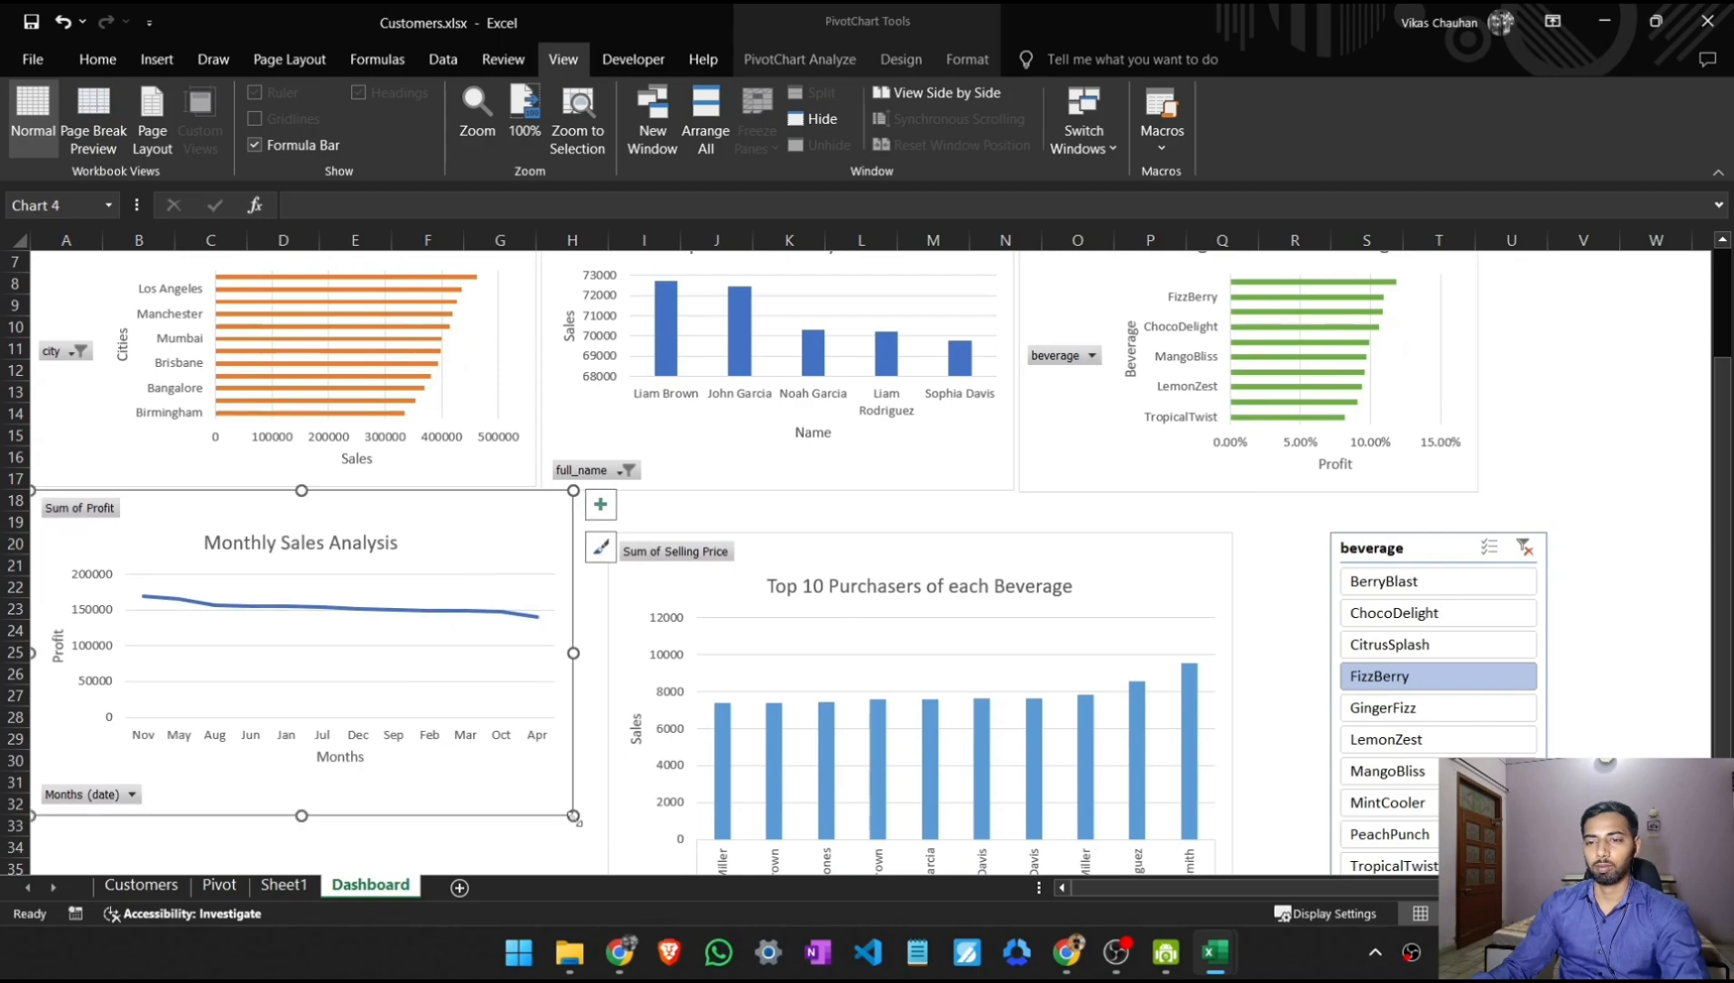
drag(574, 816, 544, 811)
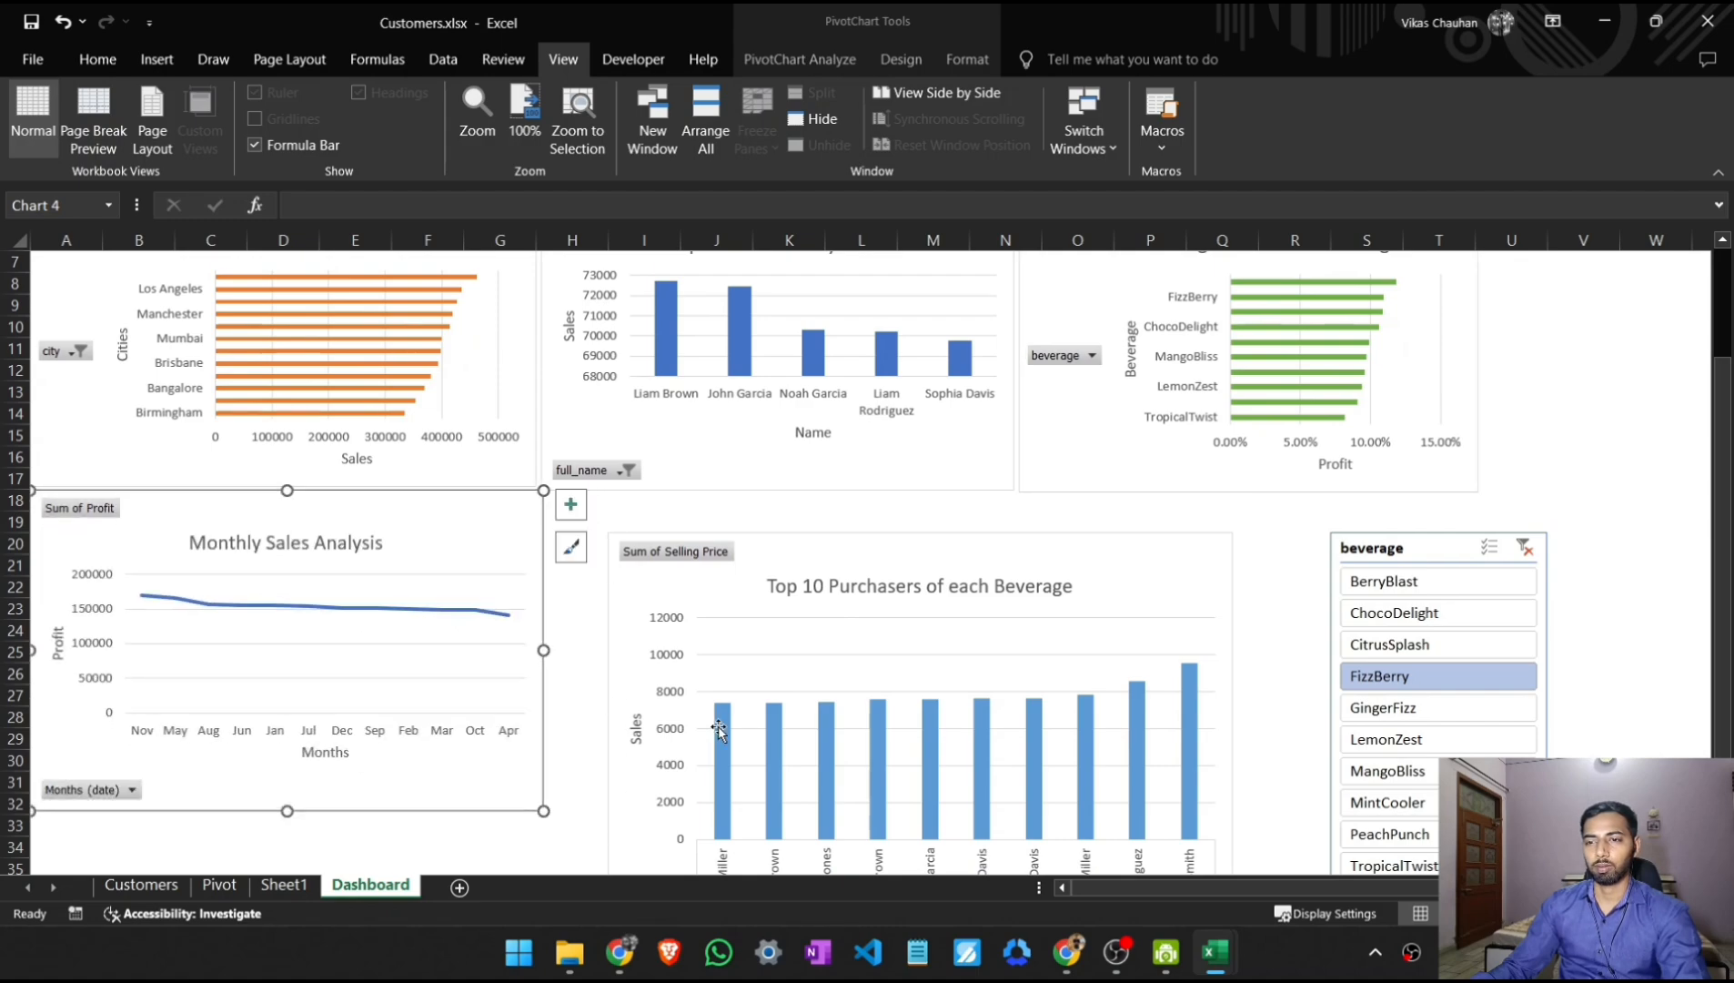
Step: Move the Top 10 Purchasers of each Beverage chart to row 18 beside the monthly chart and resize it to end near column P and row 38
drag(892, 562, 843, 520)
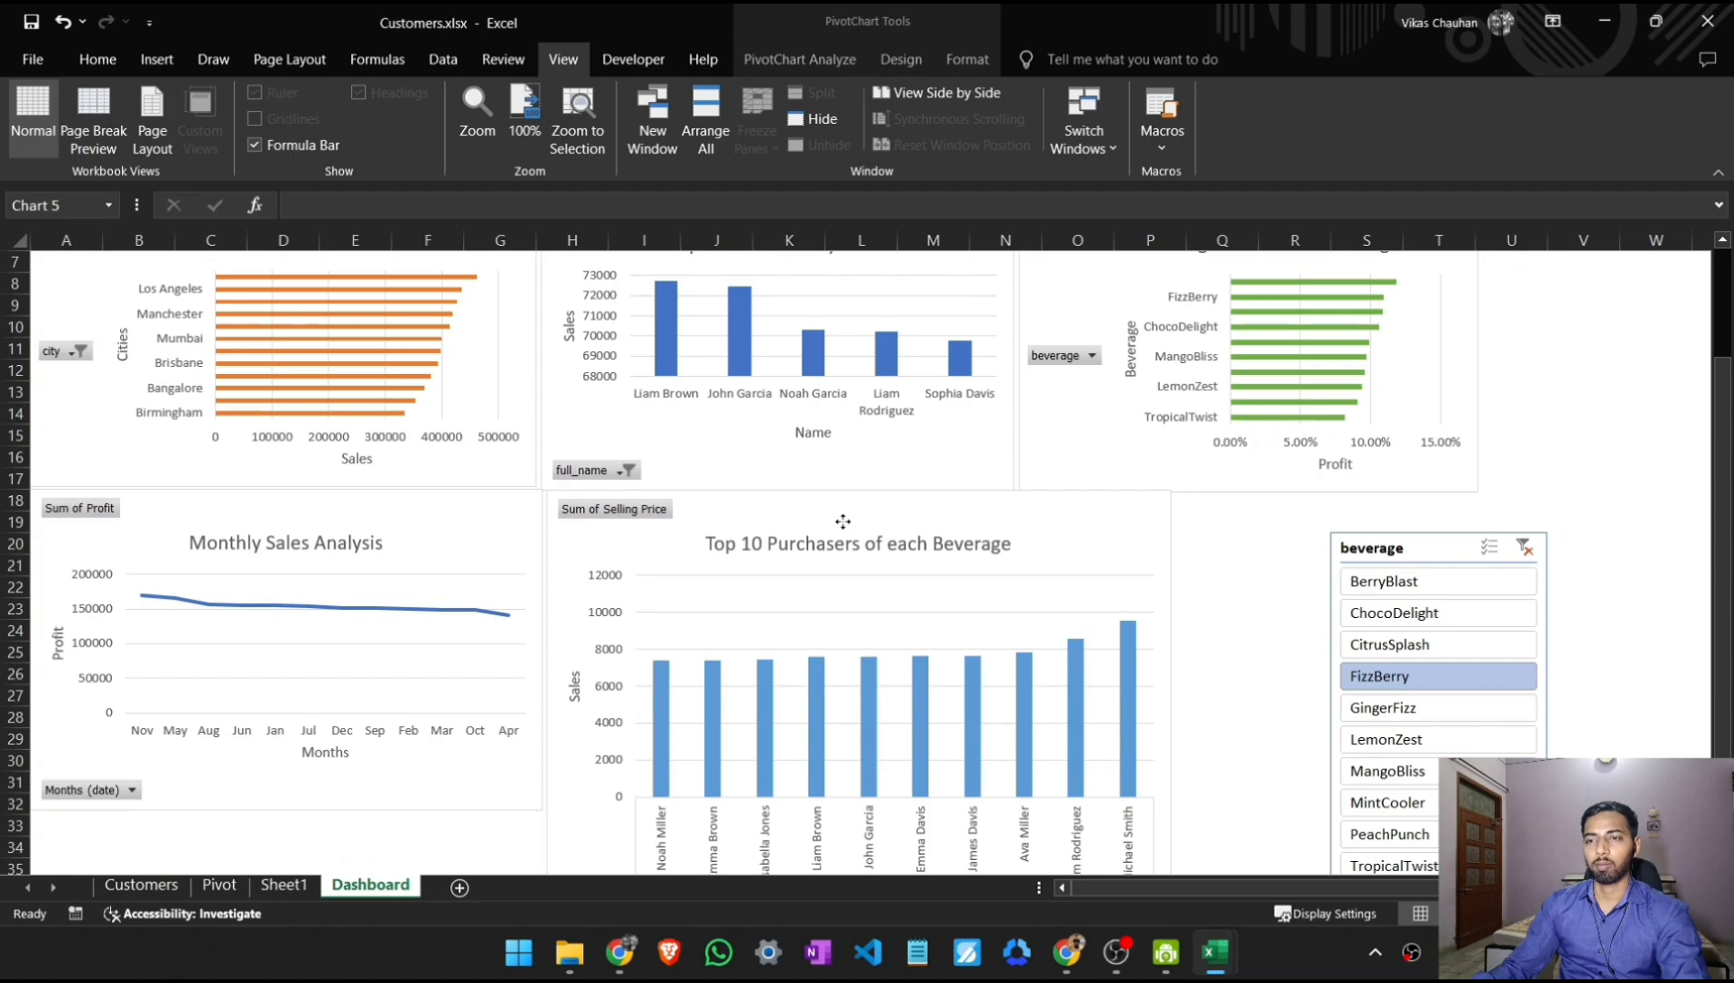
scroll(1180, 829, down, 3)
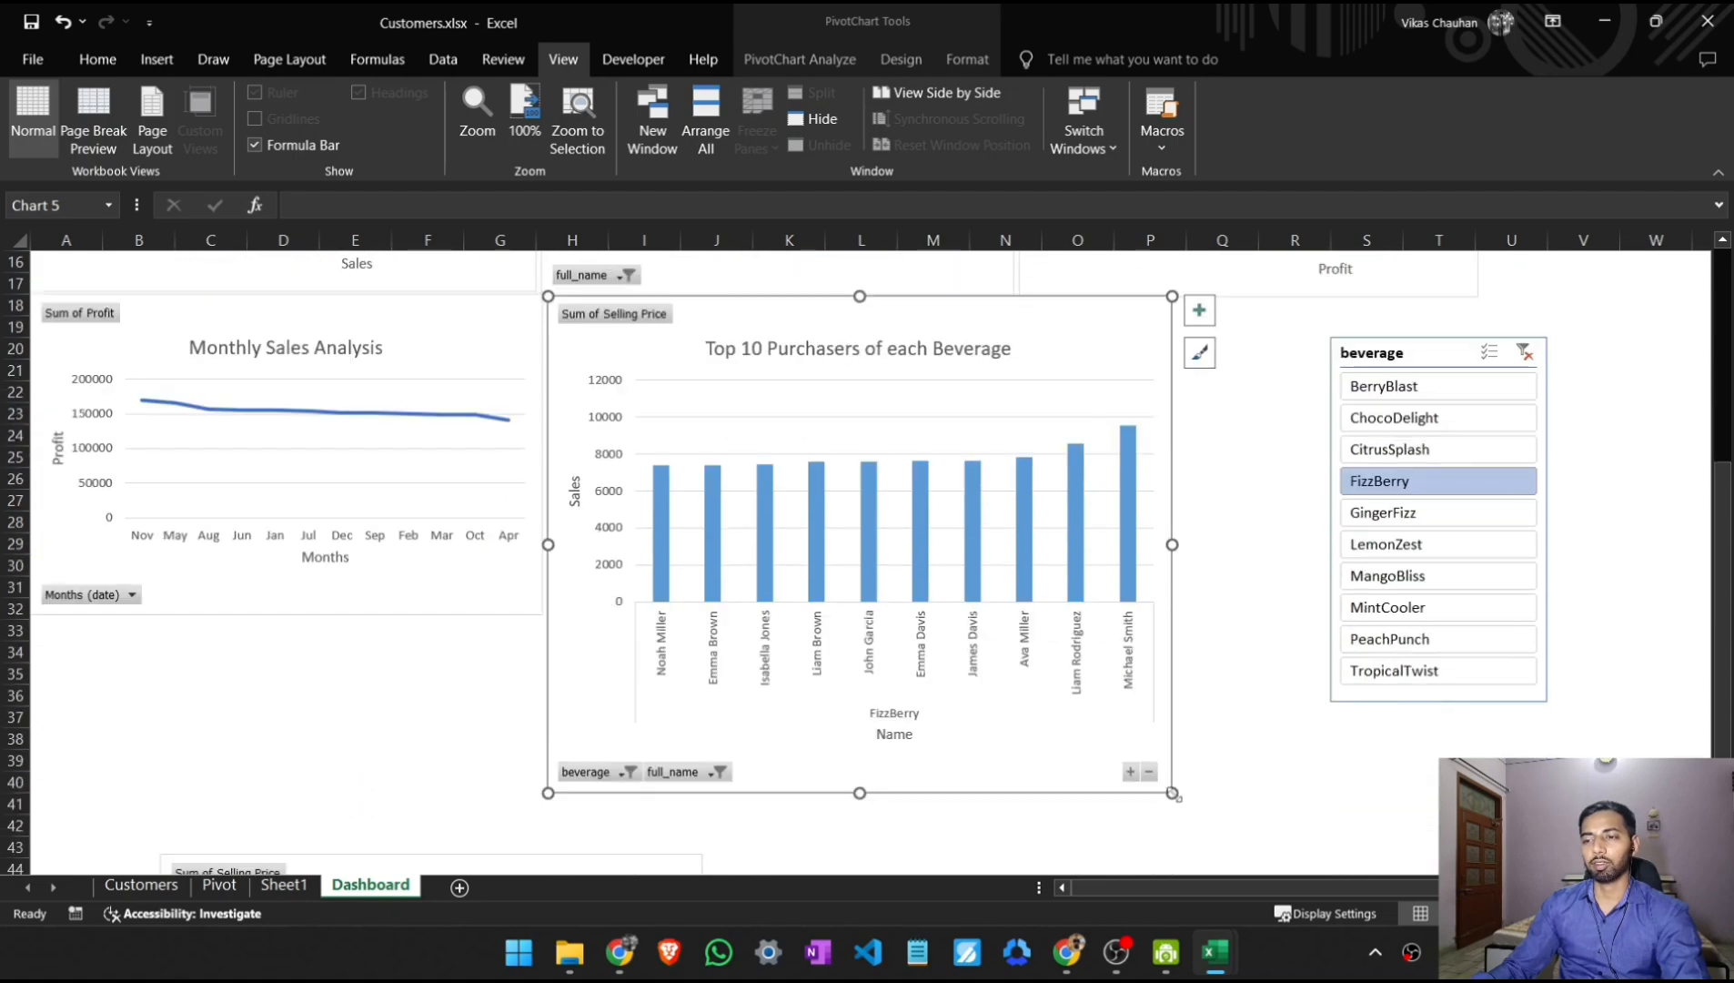
drag(1173, 795, 1154, 616)
scroll(1246, 709, up, 1)
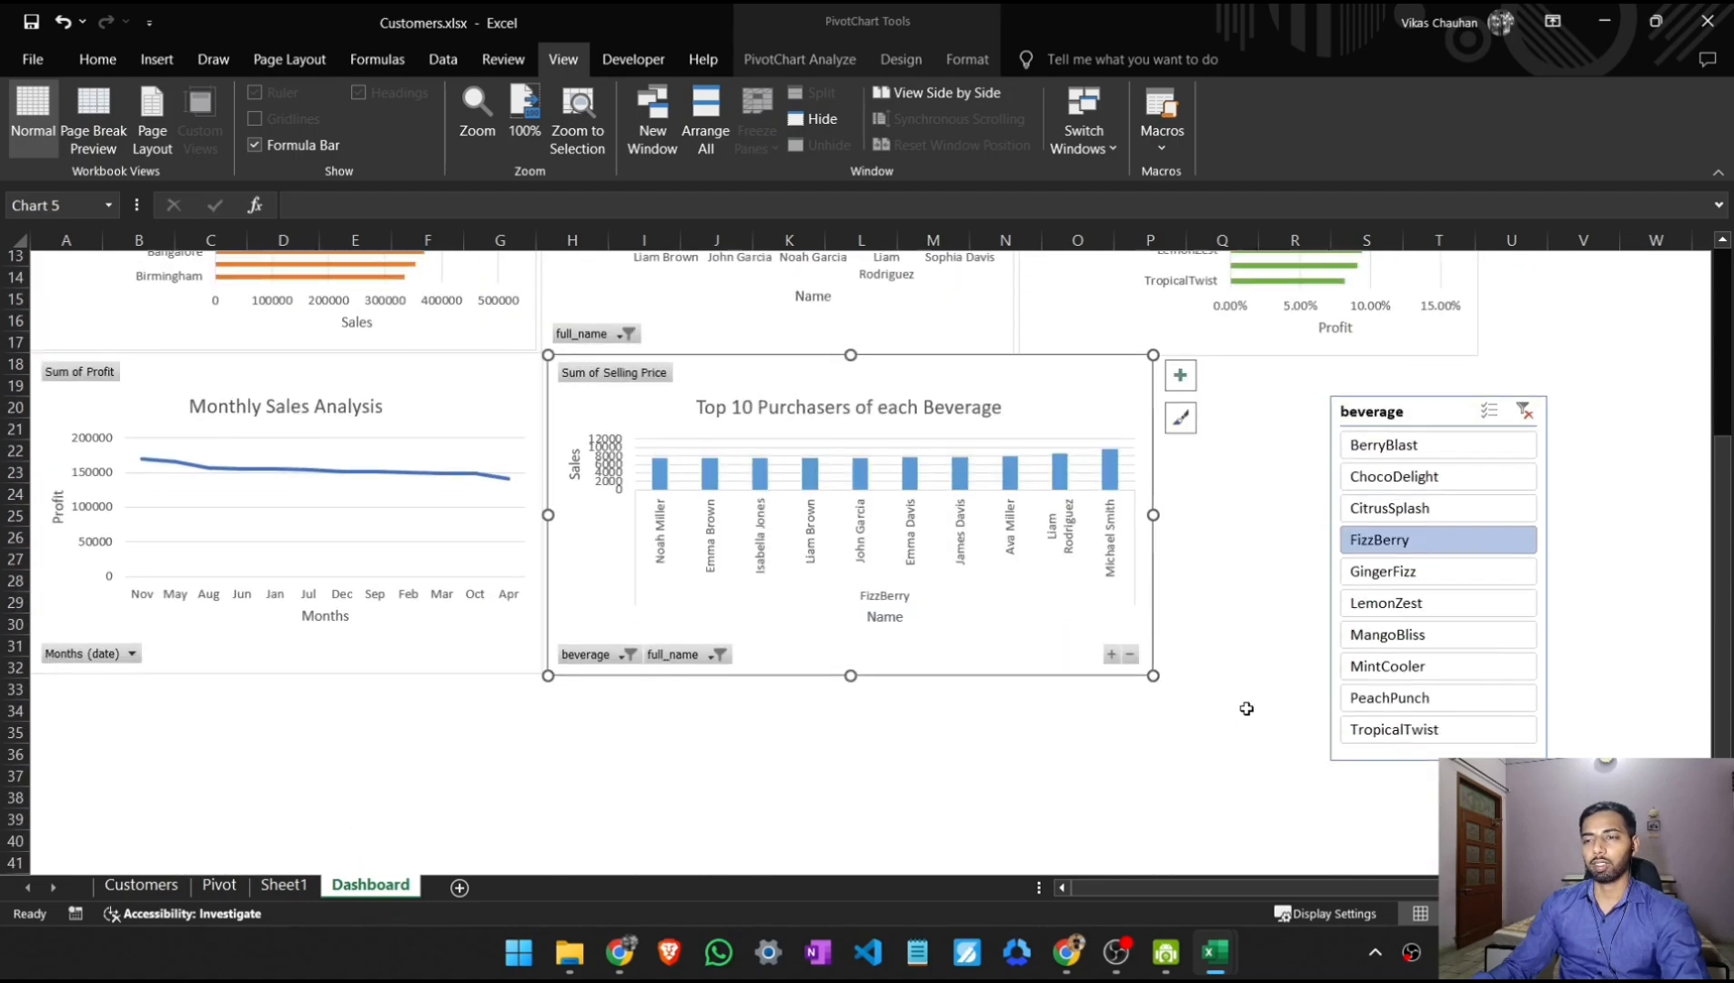
drag(1154, 681, 1205, 823)
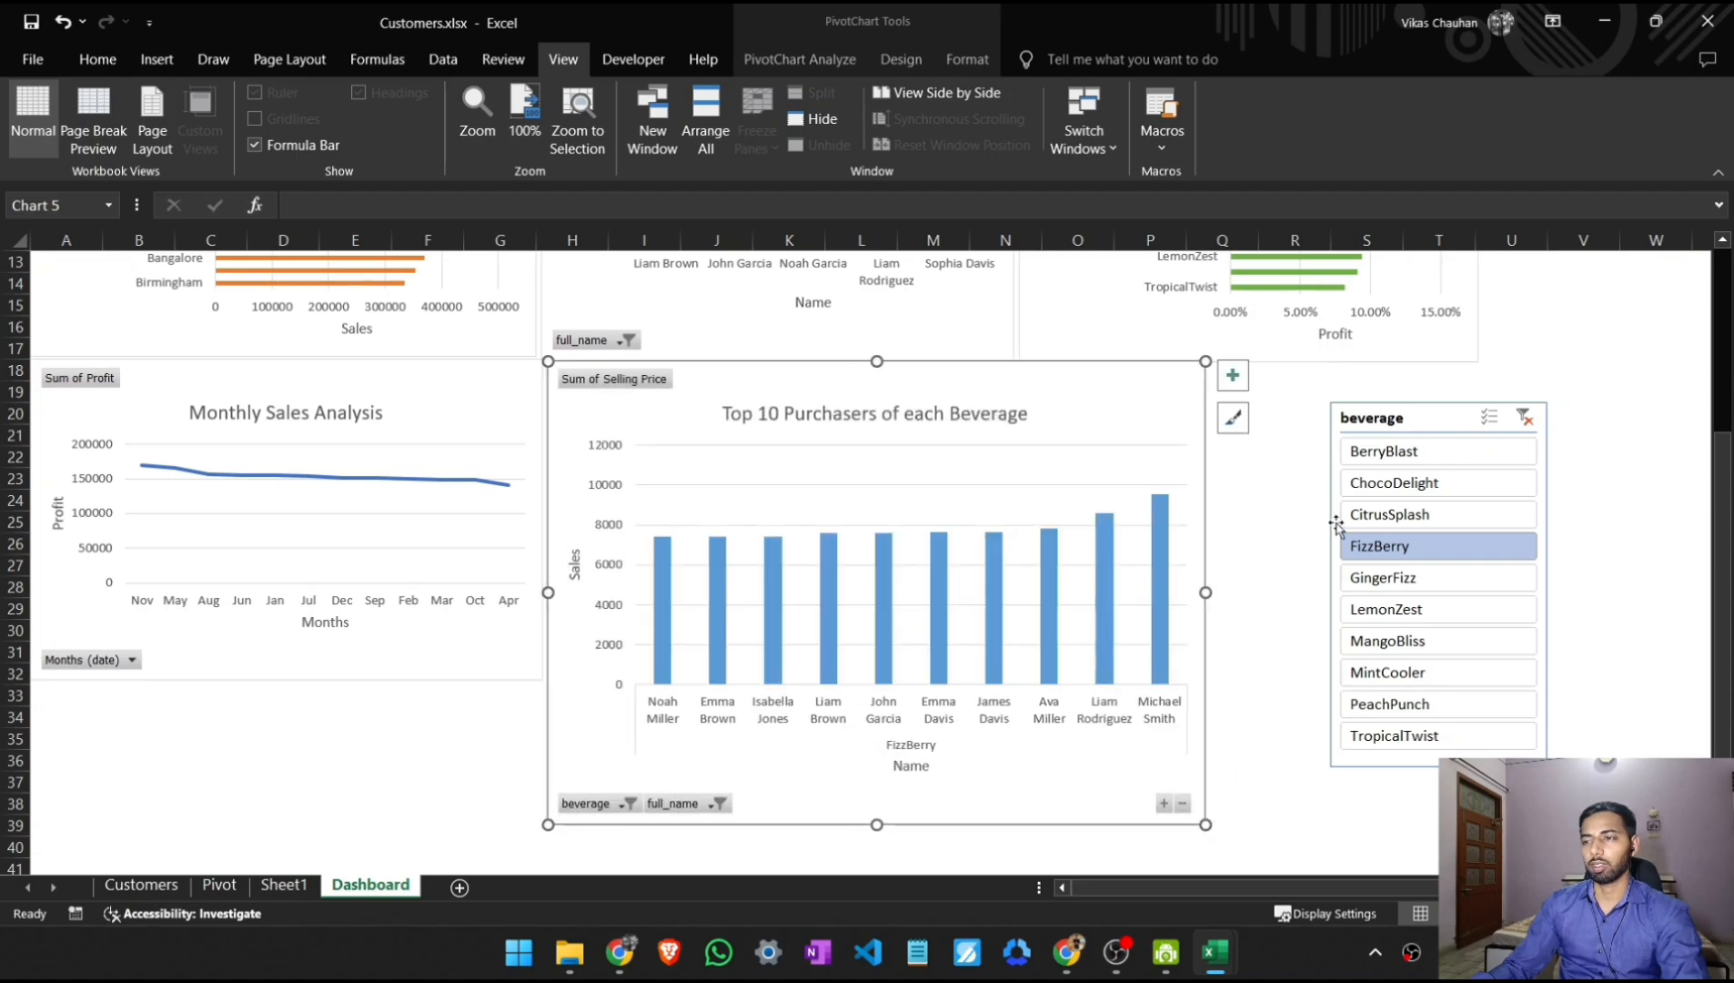
Step: Move the beverage slicer beside the Top 10 Purchasers of each Beverage chart and enlarge it to the end of column T and the chart's bottom edge
click(1435, 418)
drag(1434, 418, 1307, 383)
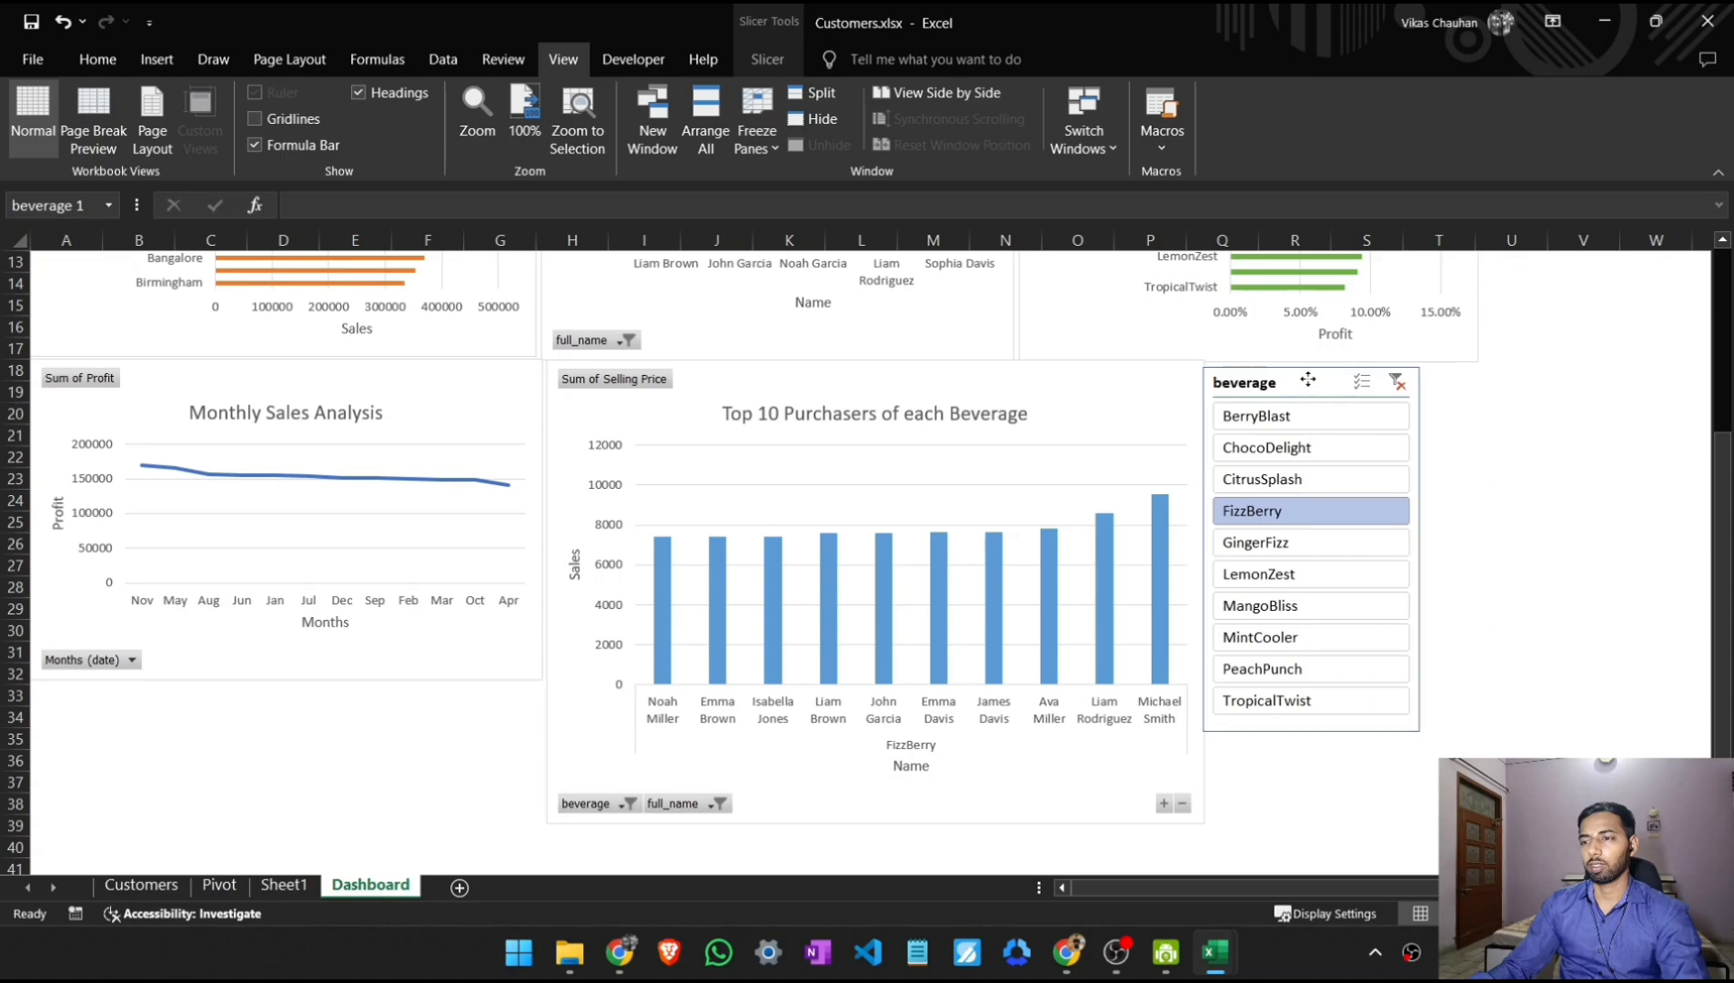
drag(1421, 732, 1476, 824)
Step: Extend the Monthly Sales Analysis chart down to about row 38, level with the neighbouring purchasers chart
click(317, 624)
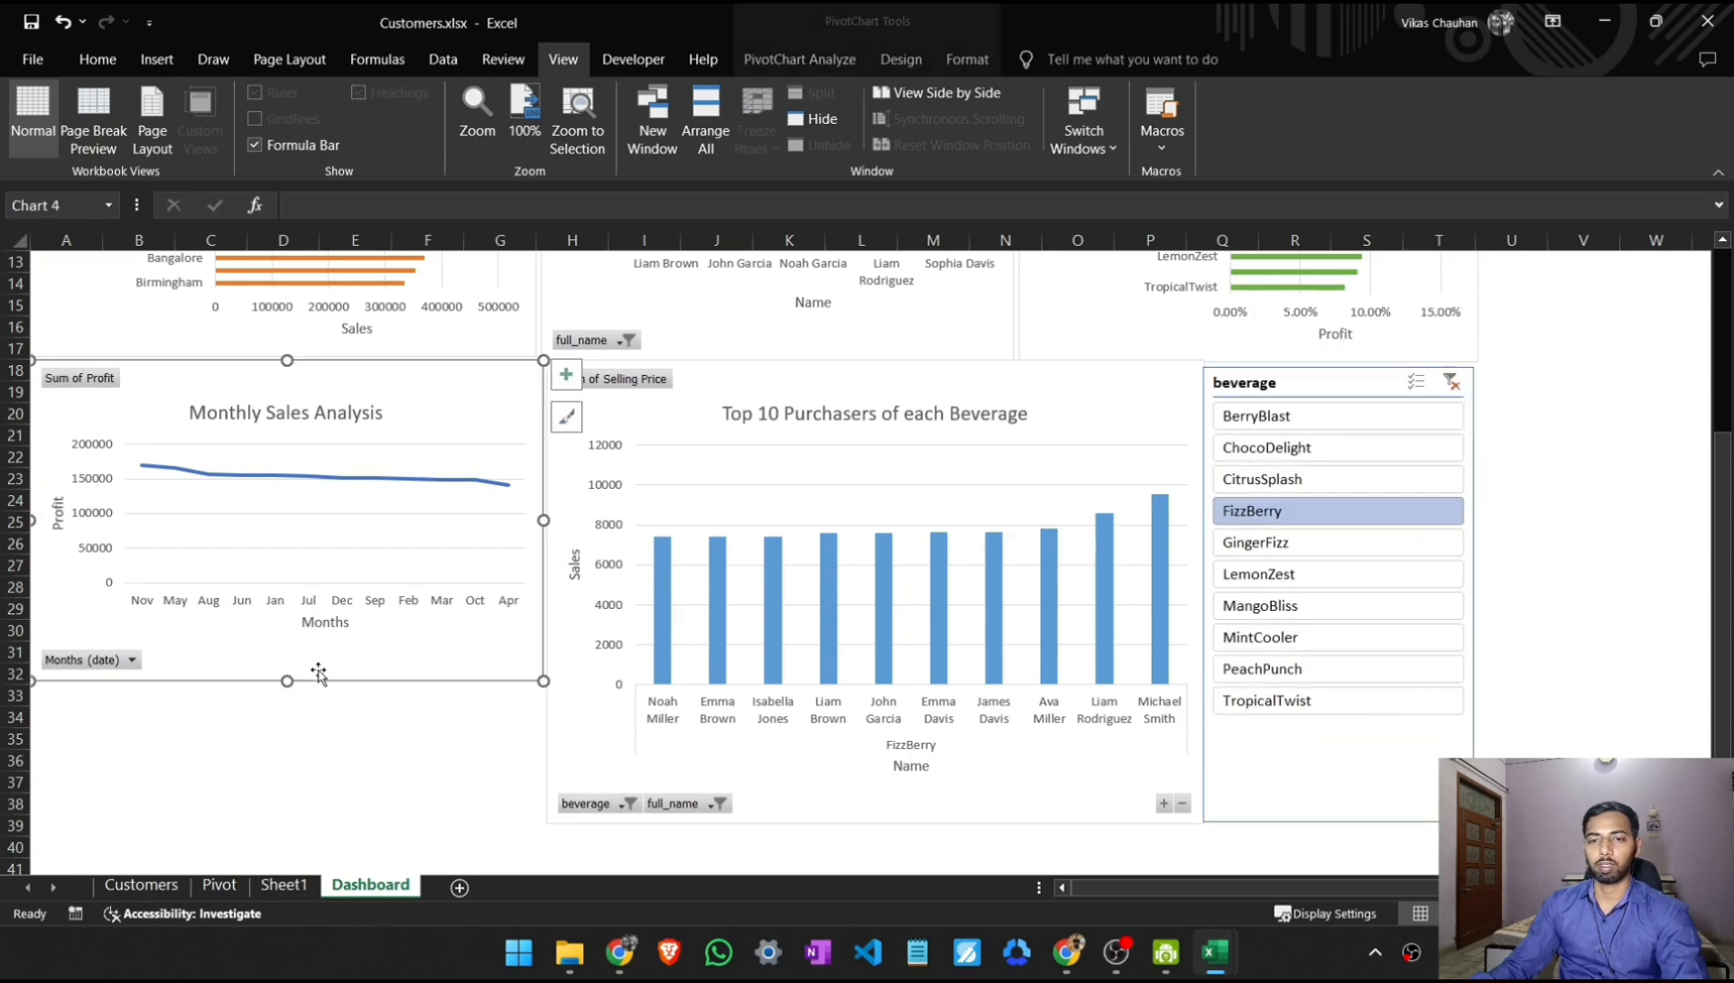
drag(292, 687, 295, 748)
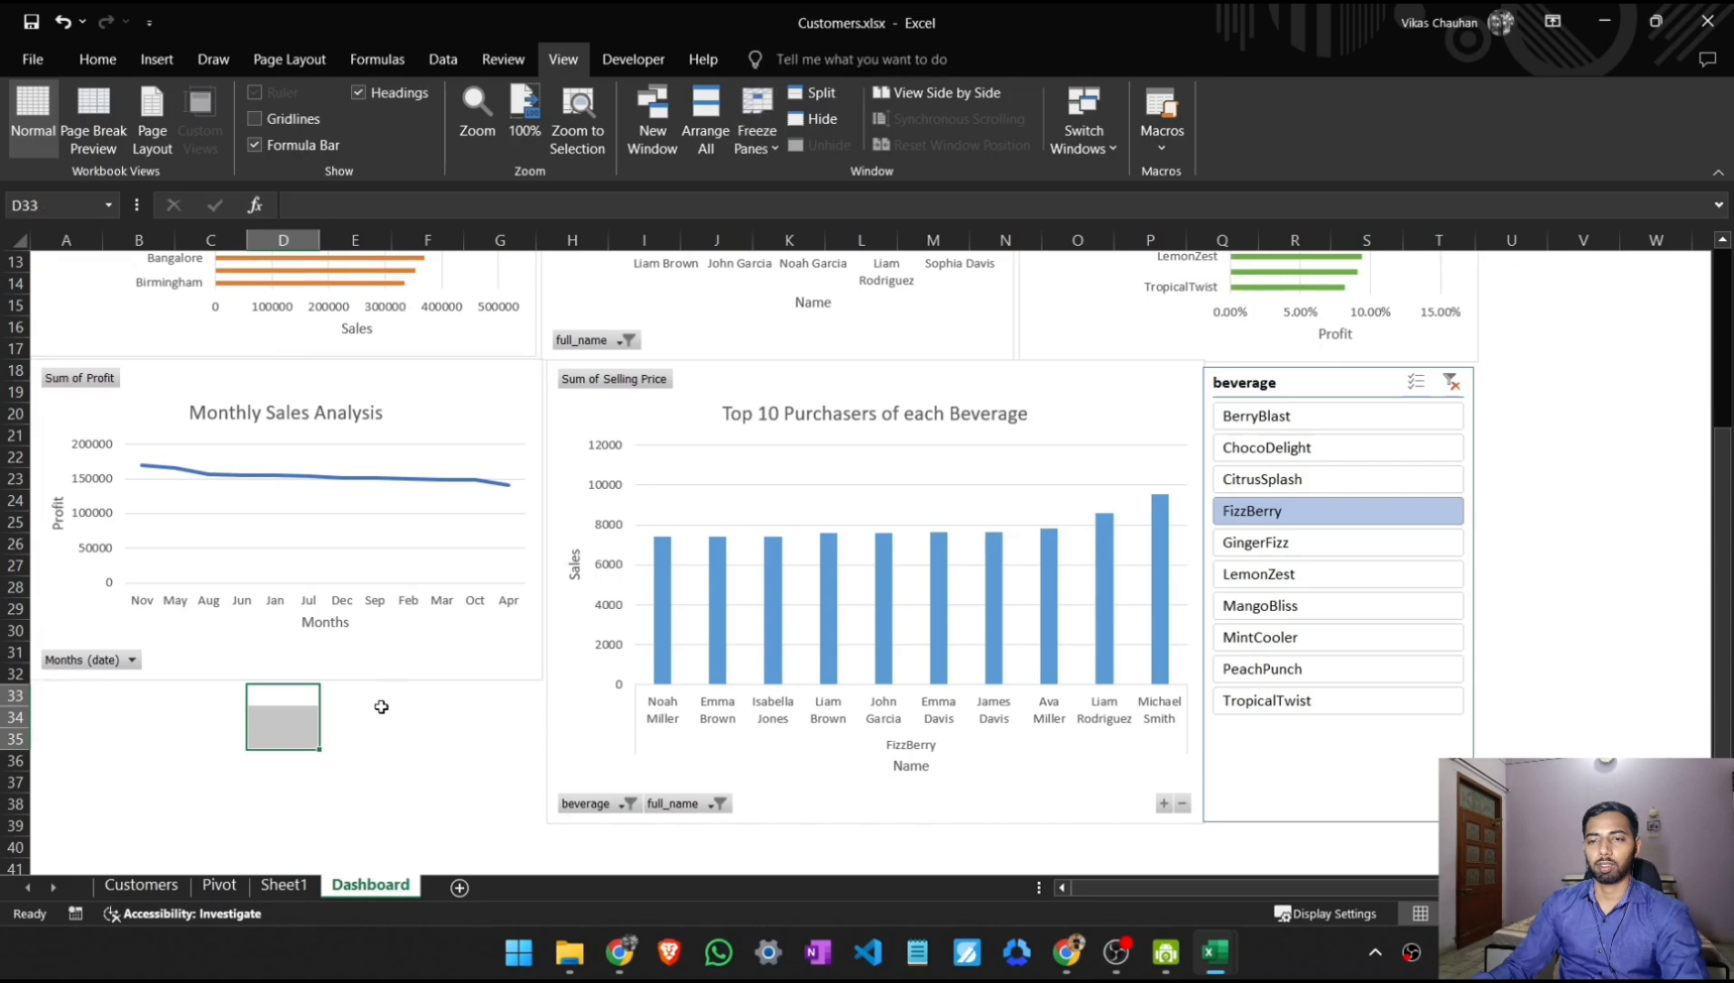
click(369, 705)
click(336, 661)
drag(285, 682, 292, 816)
Step: Move the Top 10 Beverage Purchasers chart to row 39, starting in column A, and widen it to the end of column T
scroll(317, 788, down, 2)
scroll(316, 788, down, 2)
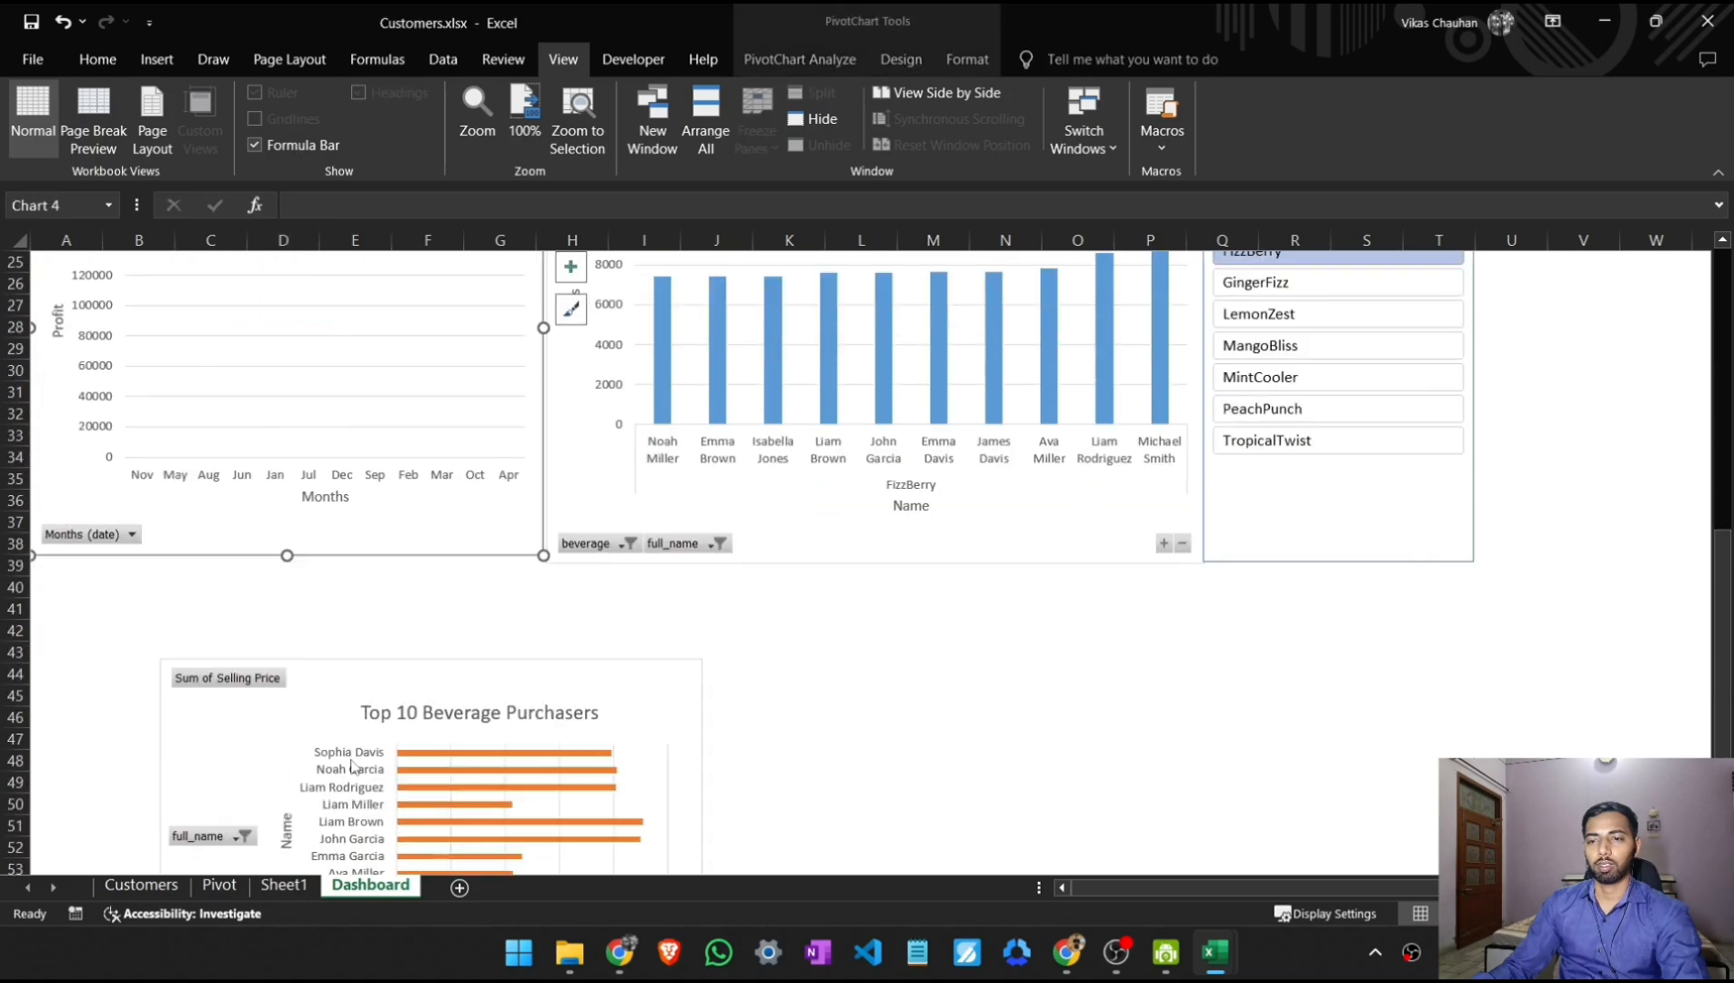
drag(339, 678, 218, 582)
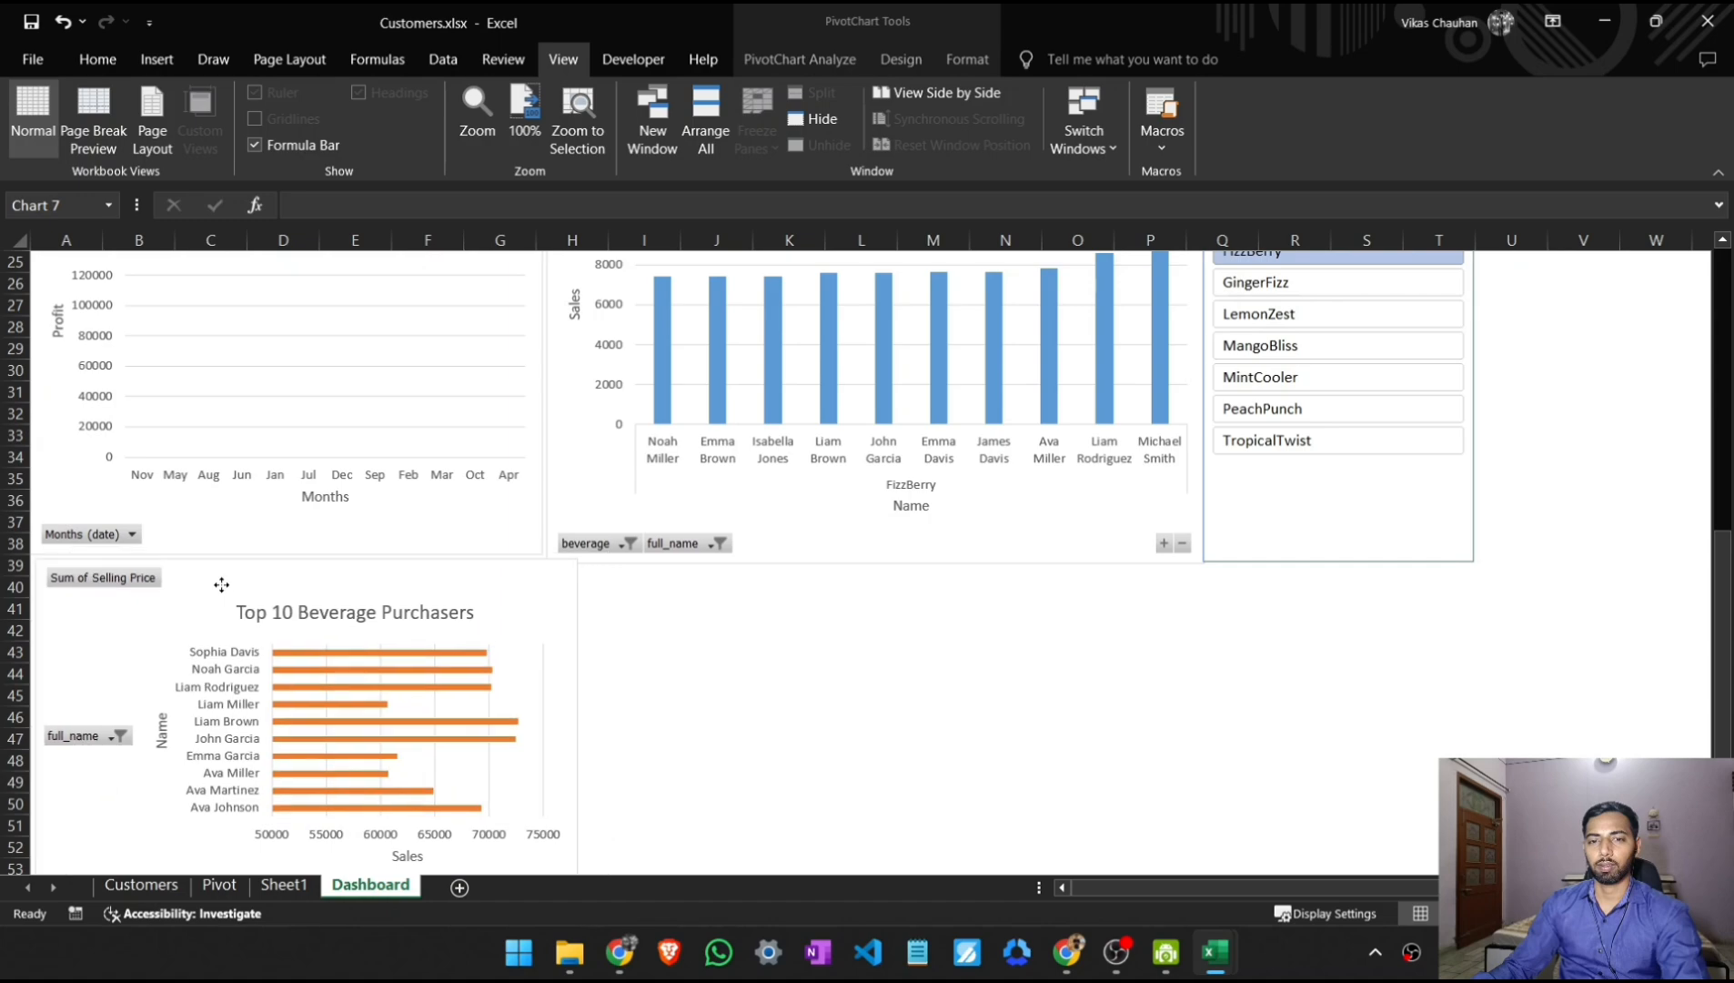
drag(578, 723, 1476, 721)
scroll(1351, 658, down, 2)
scroll(921, 805, up, 5)
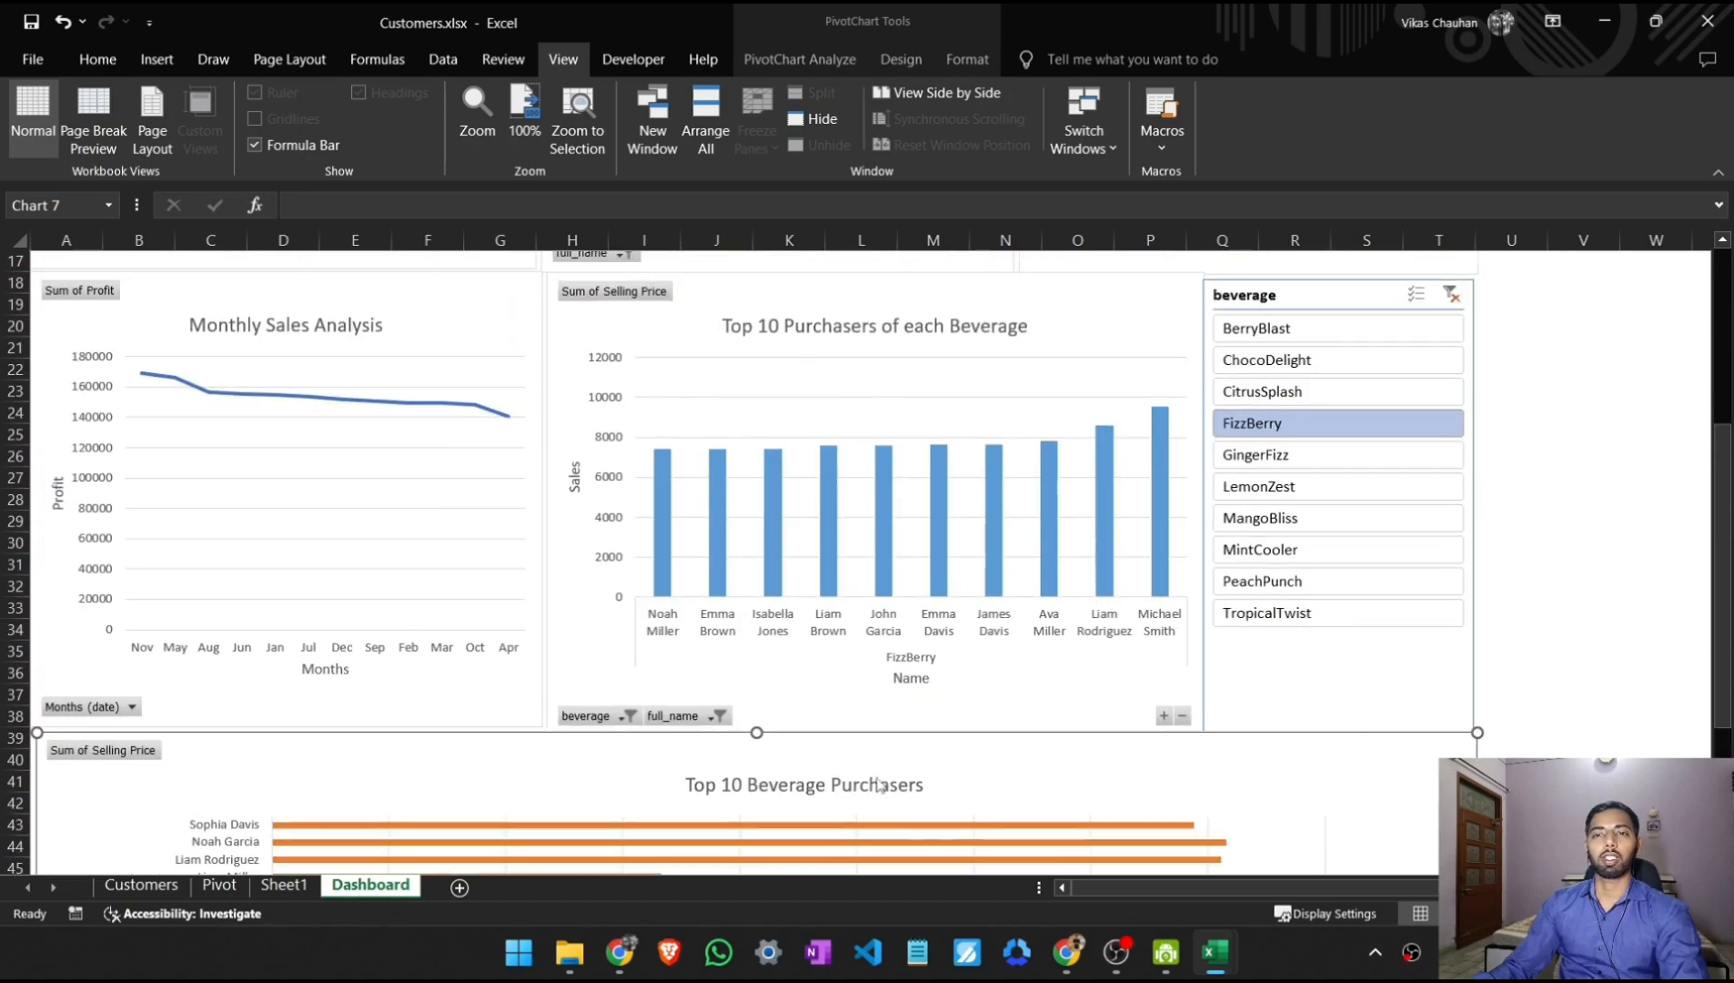